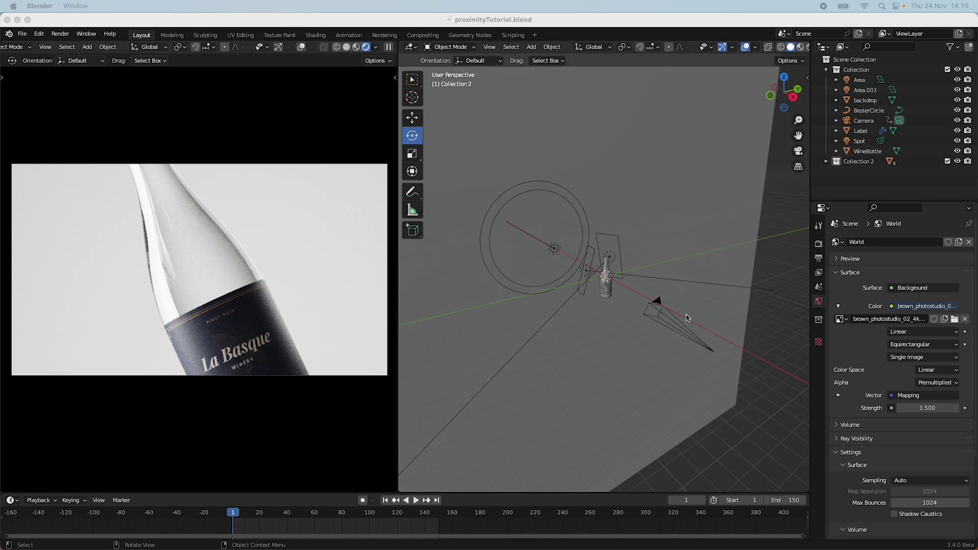
Examine the arrangement of the wine bottle, lights, camera and backdrop in the 3D scene
scroll(678, 321, up, 3)
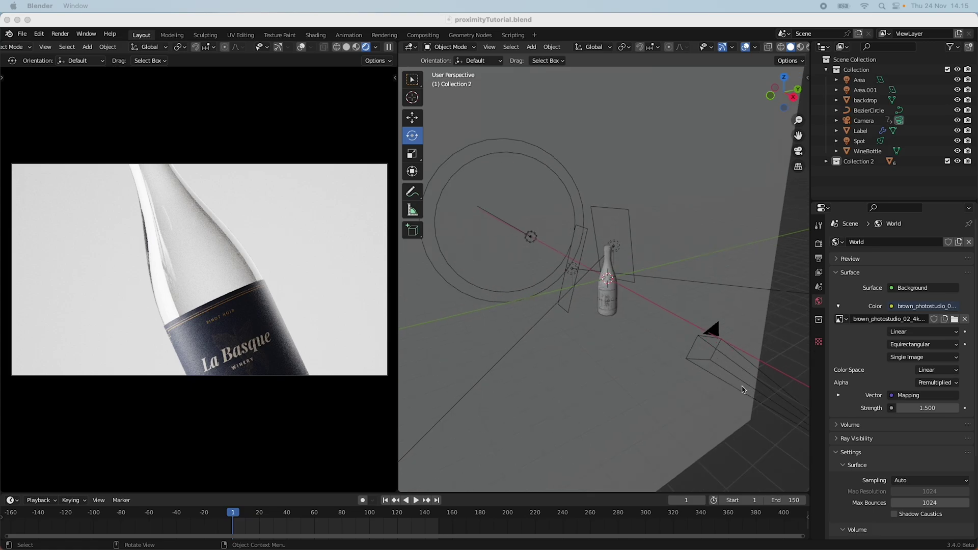
scroll(754, 432, down, 2)
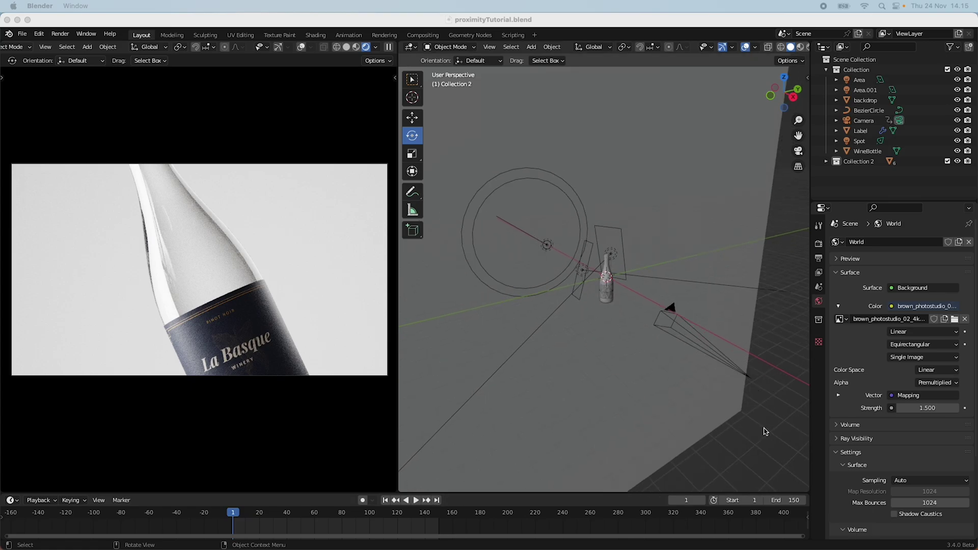
scroll(635, 322, up, 1)
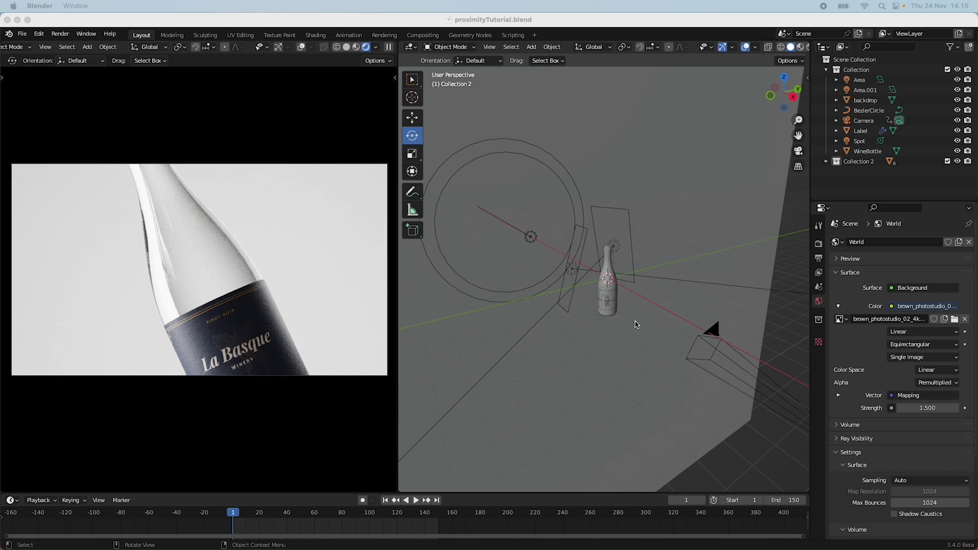
scroll(635, 322, up, 1)
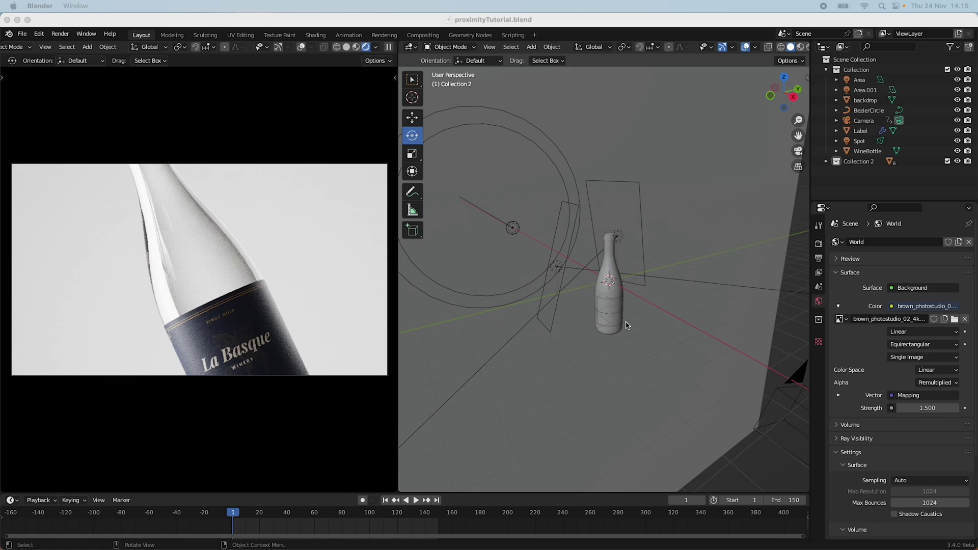
middle_drag(624, 343, 553, 293)
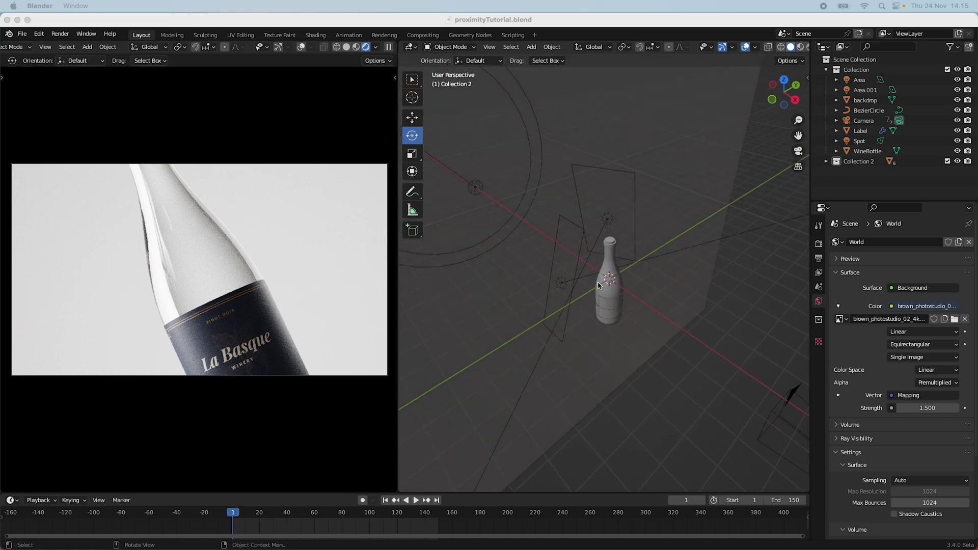
middle_drag(638, 329, 610, 285)
middle_drag(618, 332, 554, 269)
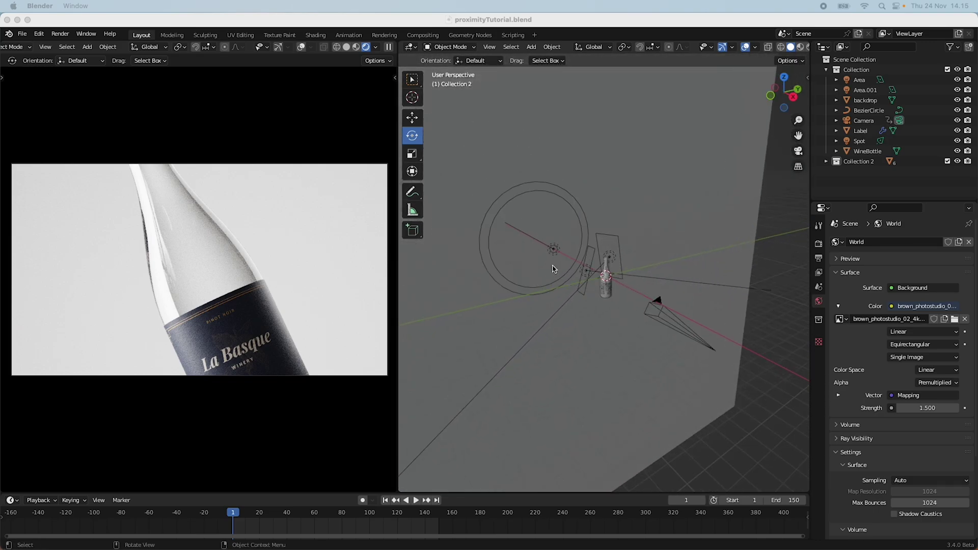
Collapse the World's Surface and Settings sections, and switch the camera viewport from rendered to solid shading
click(840, 275)
click(836, 316)
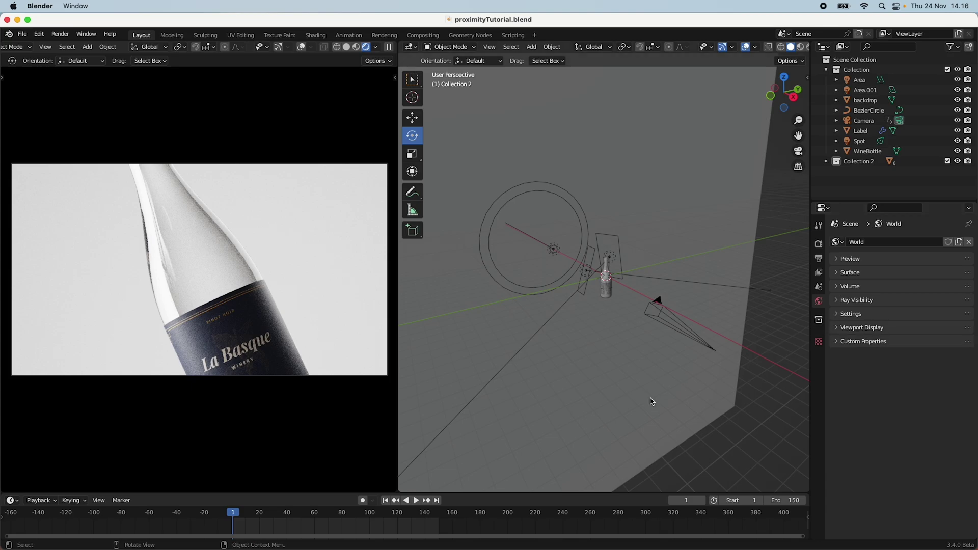
middle_drag(694, 399, 662, 378)
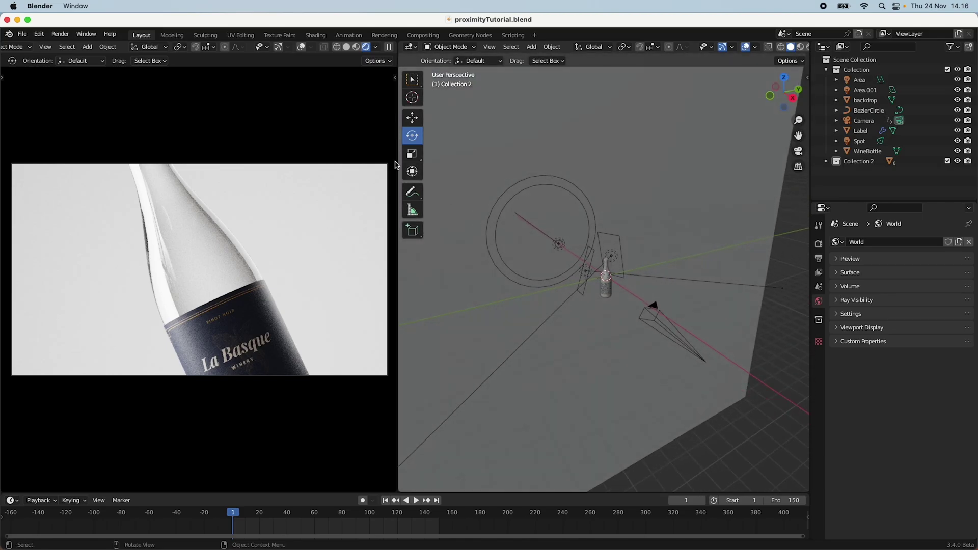
click(348, 48)
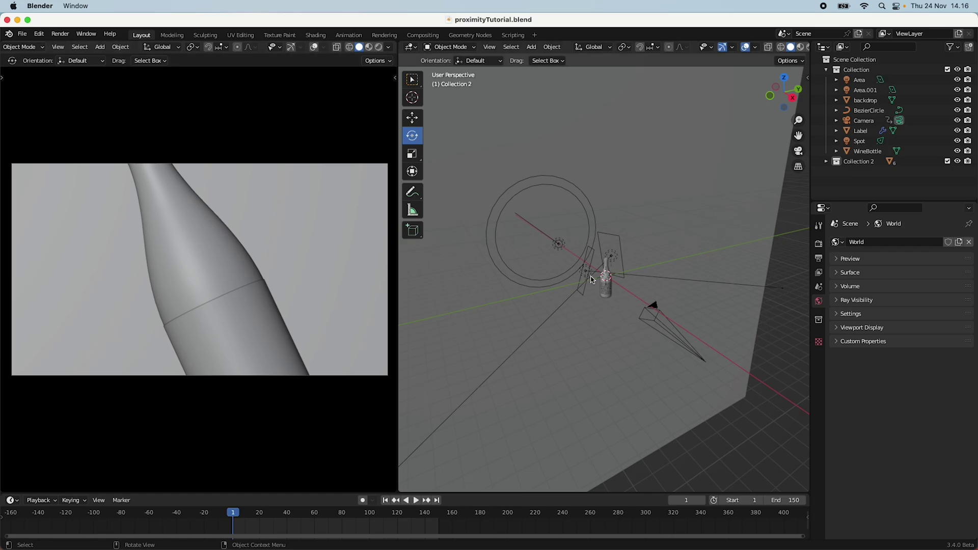
Switch to the Geometry Nodes workspace and hide the overlays in its camera viewport
click(471, 36)
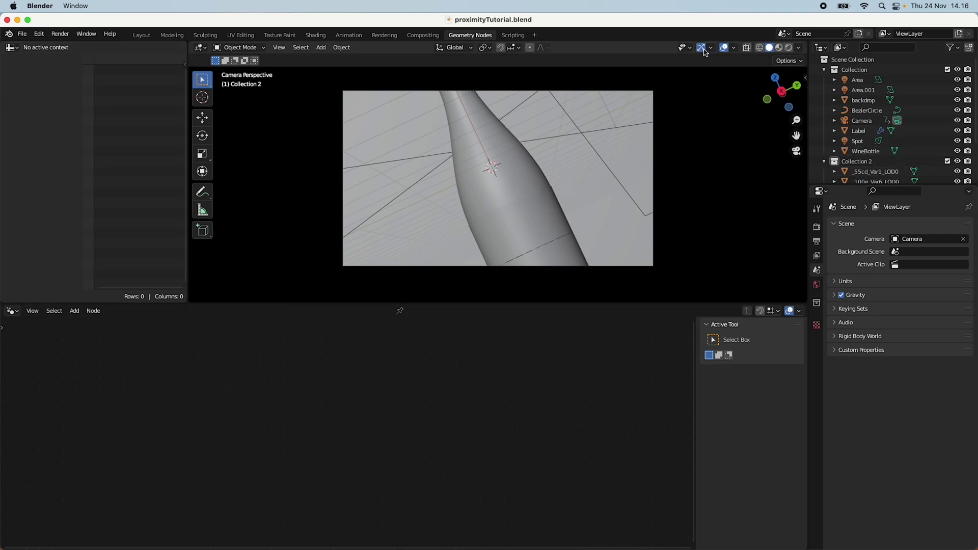
click(704, 49)
click(705, 51)
click(723, 50)
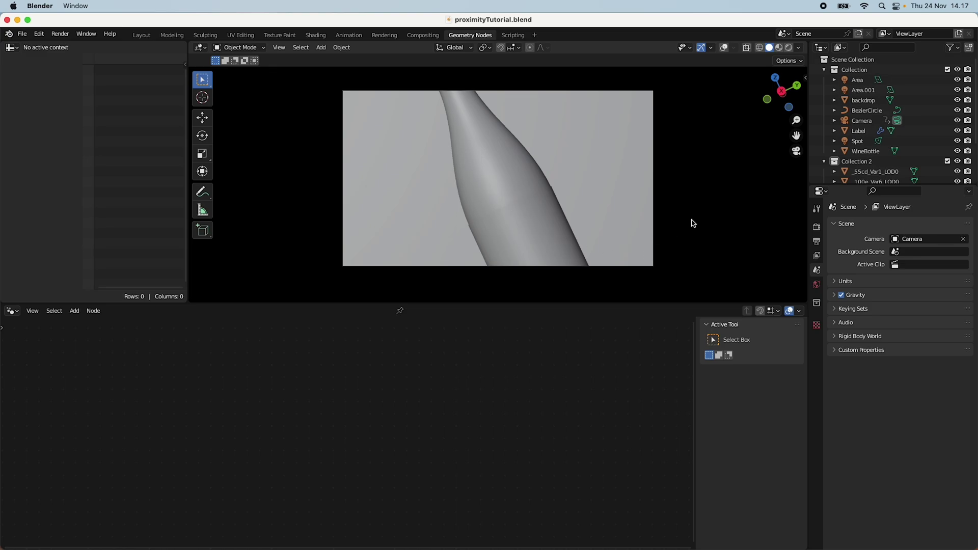
Create a new geometry node tree on the WineBottle object
click(869, 151)
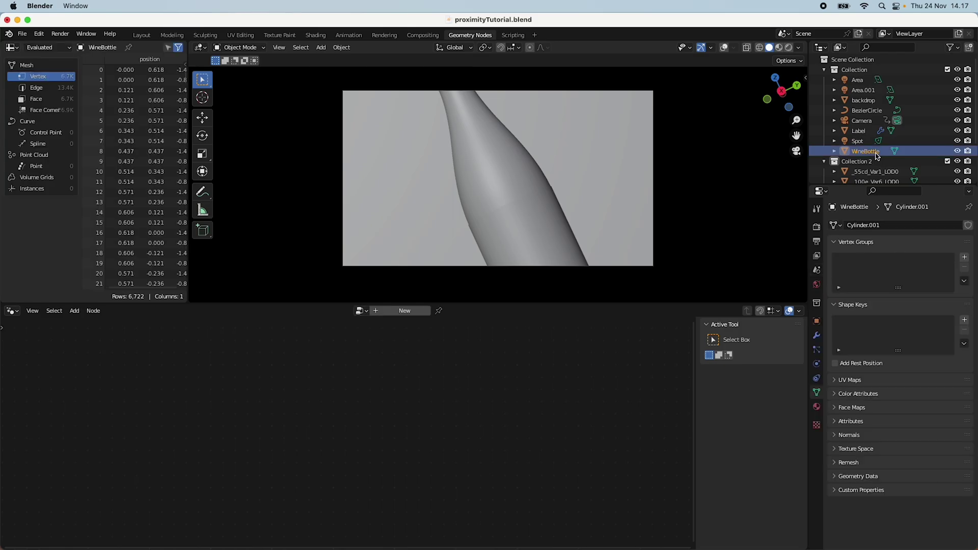
click(407, 312)
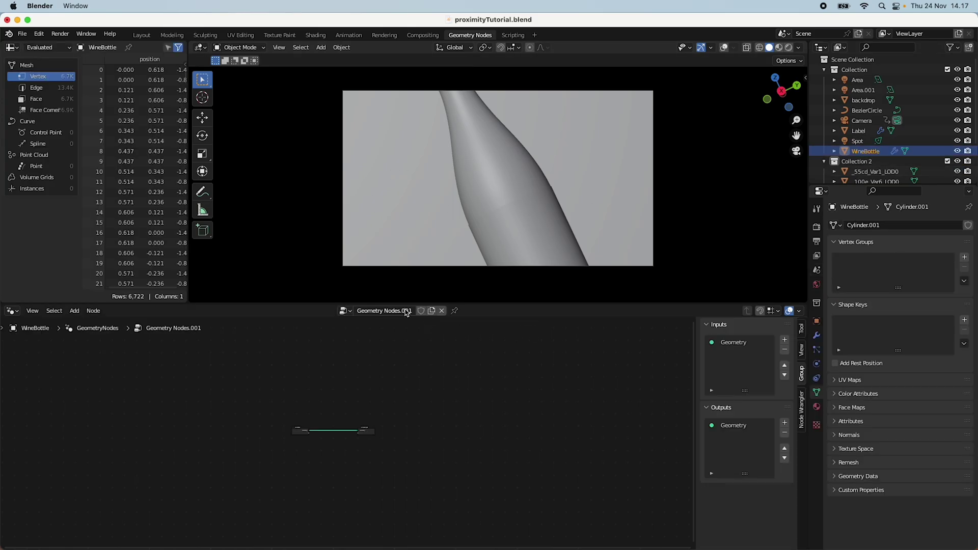
scroll(382, 387, up, 6)
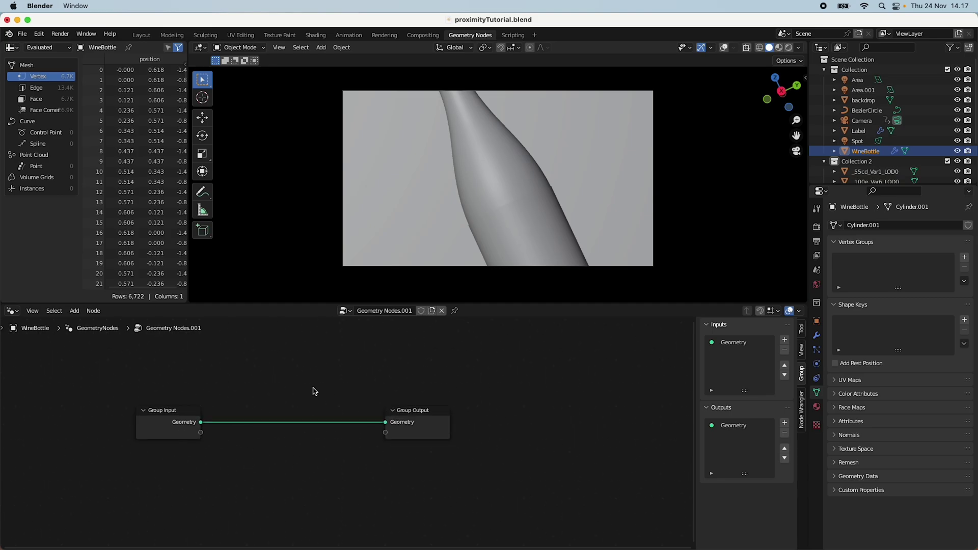
scroll(379, 385, up, 2)
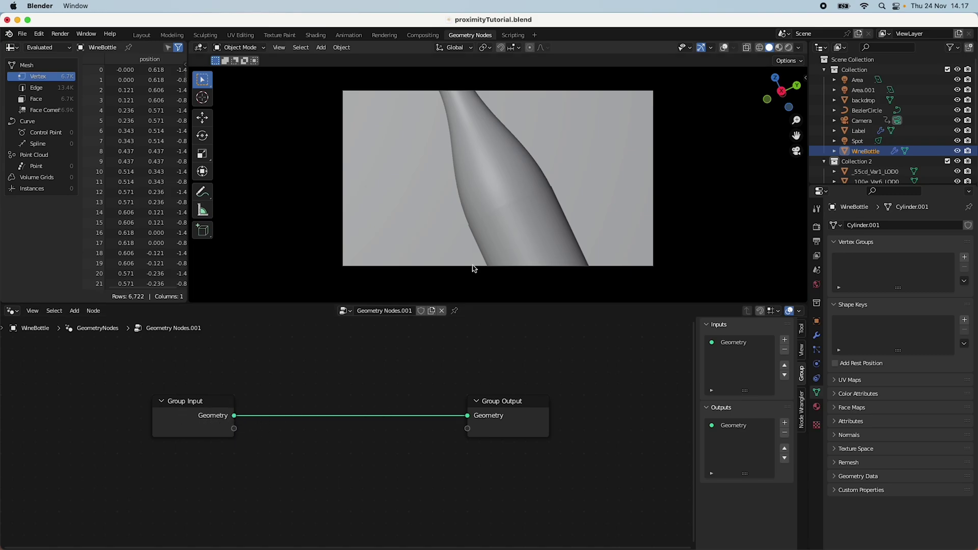
Disconnect the Group Input's Geometry from the Group Output, and link the two sockets again
drag(467, 416, 371, 412)
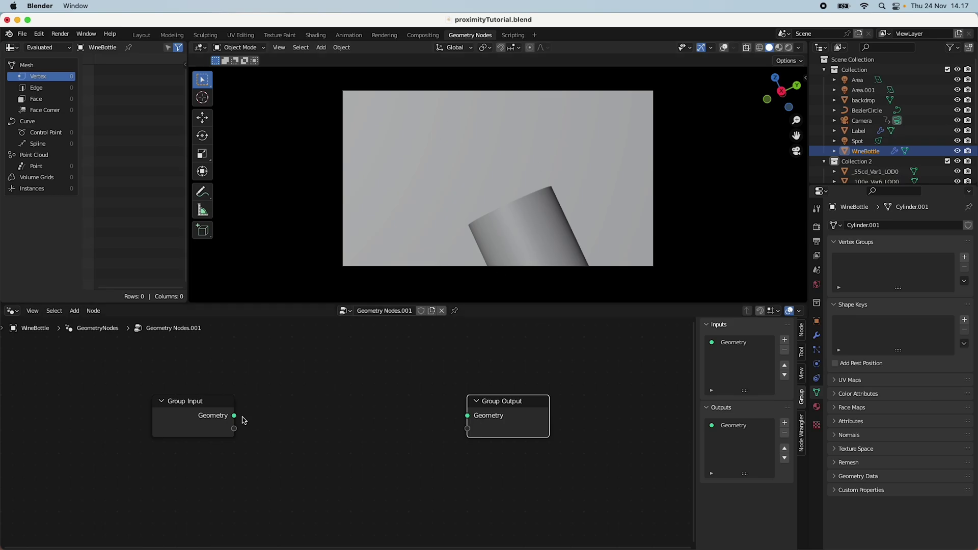
drag(235, 416, 467, 416)
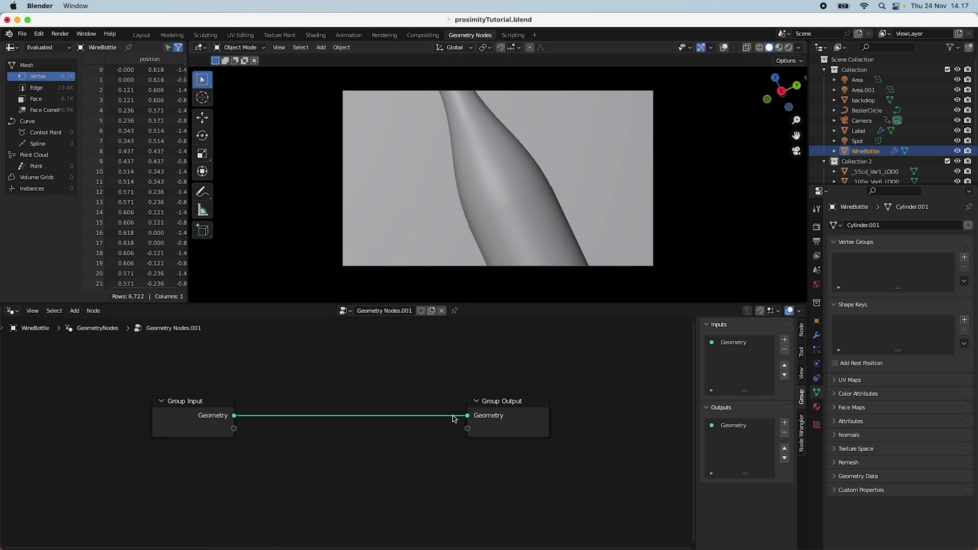
scroll(368, 394, up, 1)
scroll(368, 393, down, 2)
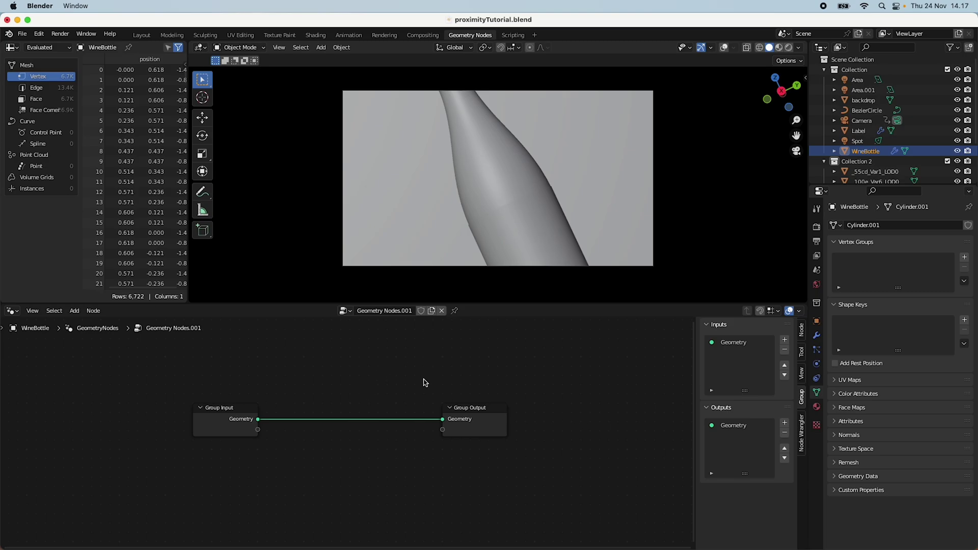
Insert a Distribute Points on Faces node between the Group Input and Group Output nodes
key(shift+a)
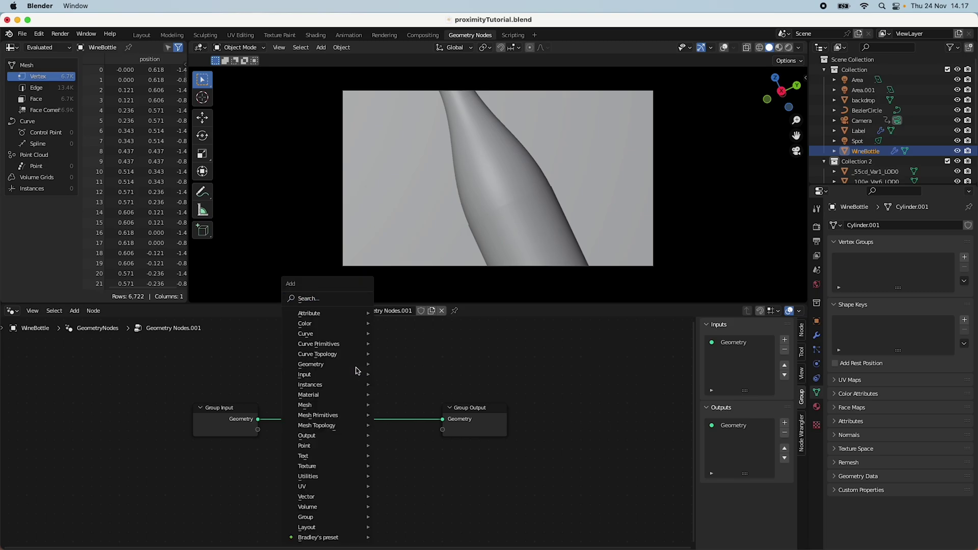
click(337, 299)
text(distru)
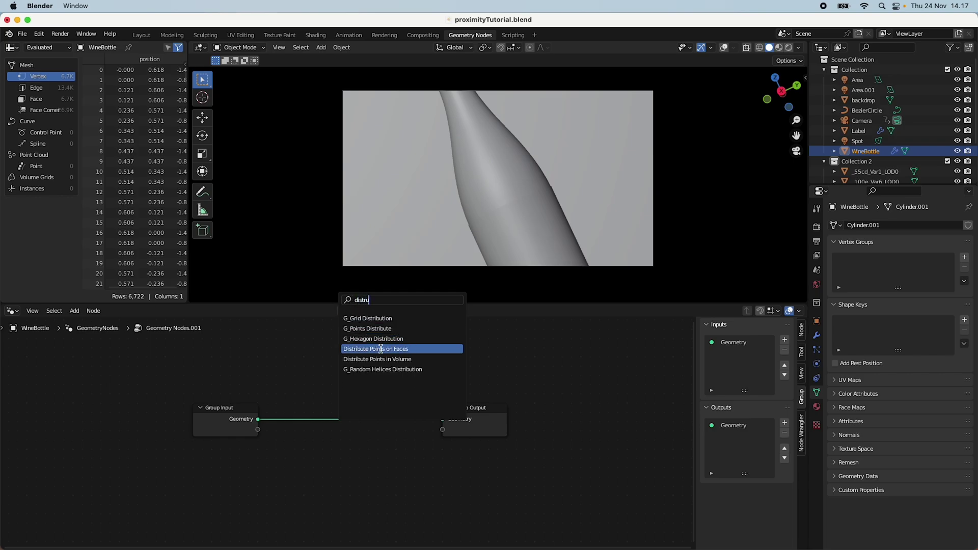
click(428, 348)
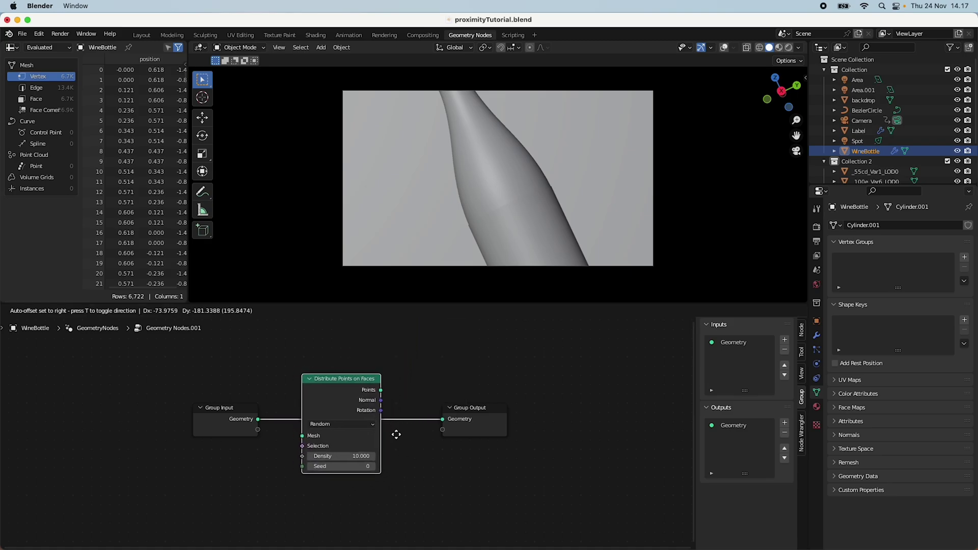
click(401, 442)
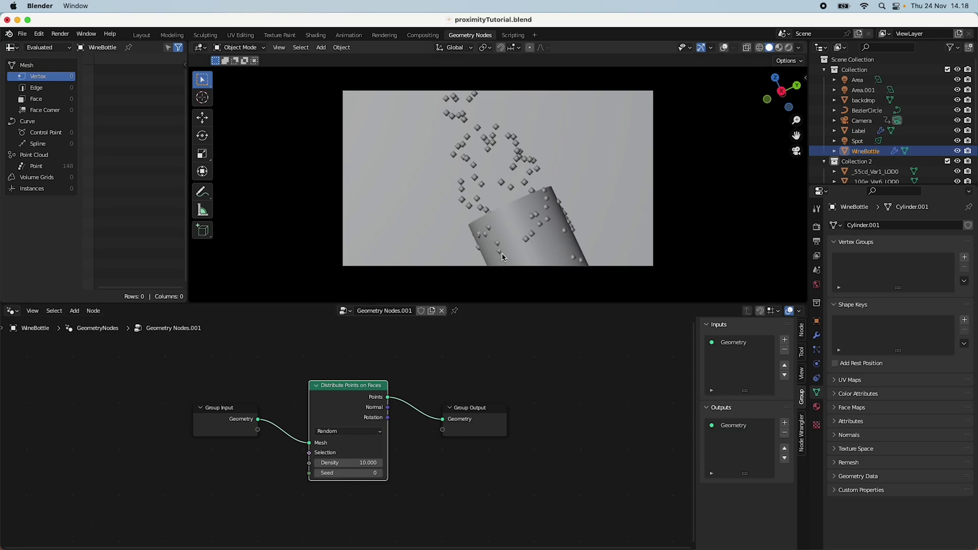
Insert a Join Geometry node before the Group Output and link the Group Input's Geometry into it
drag(468, 411, 526, 410)
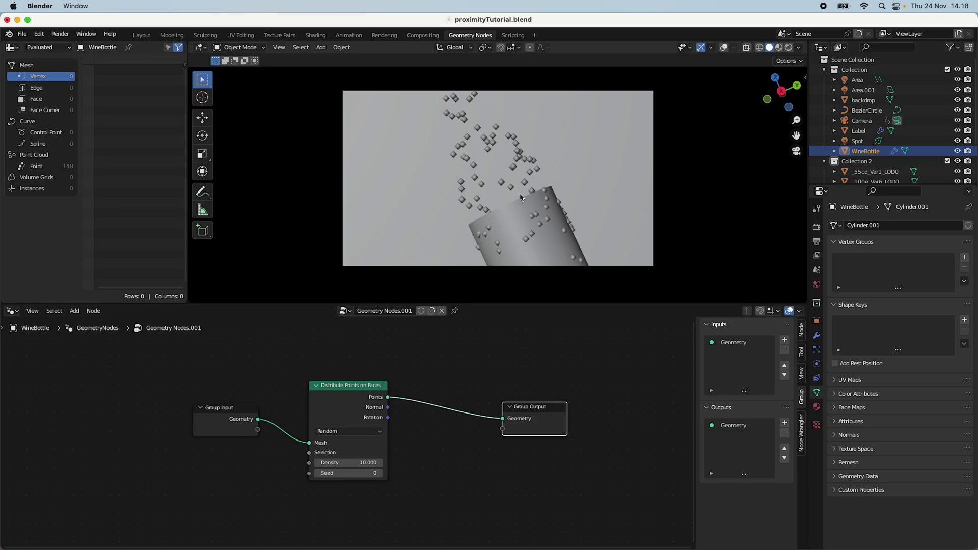
key(shift+a)
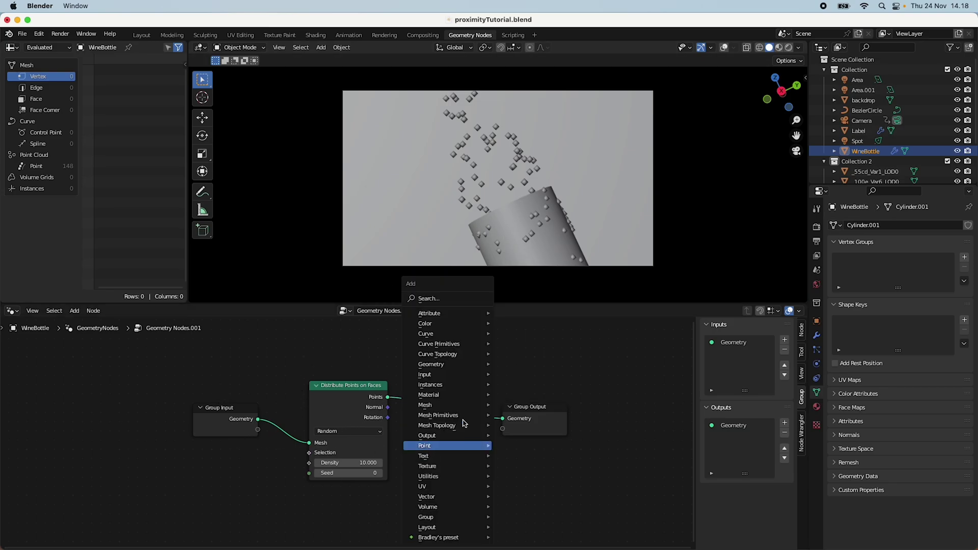
click(443, 298)
text(out)
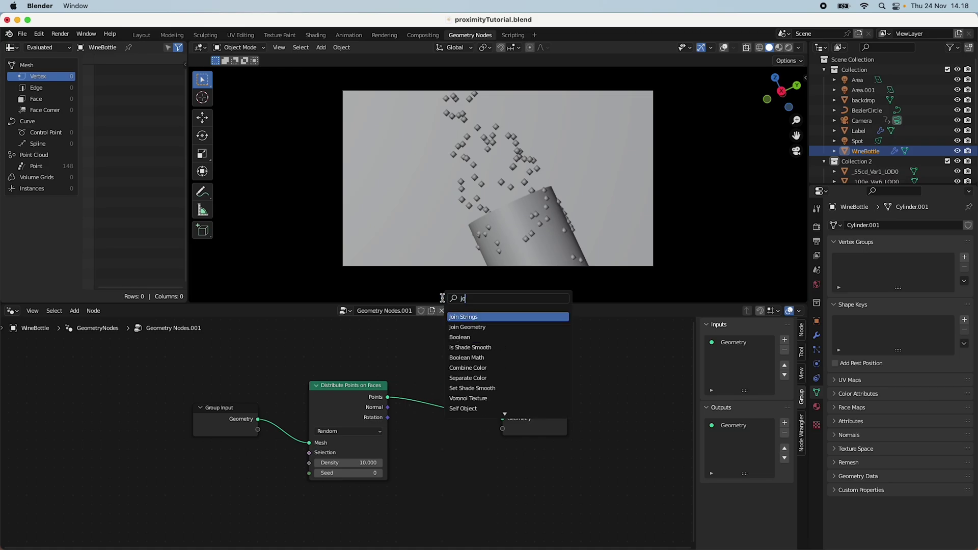
key(Down)
key(Return)
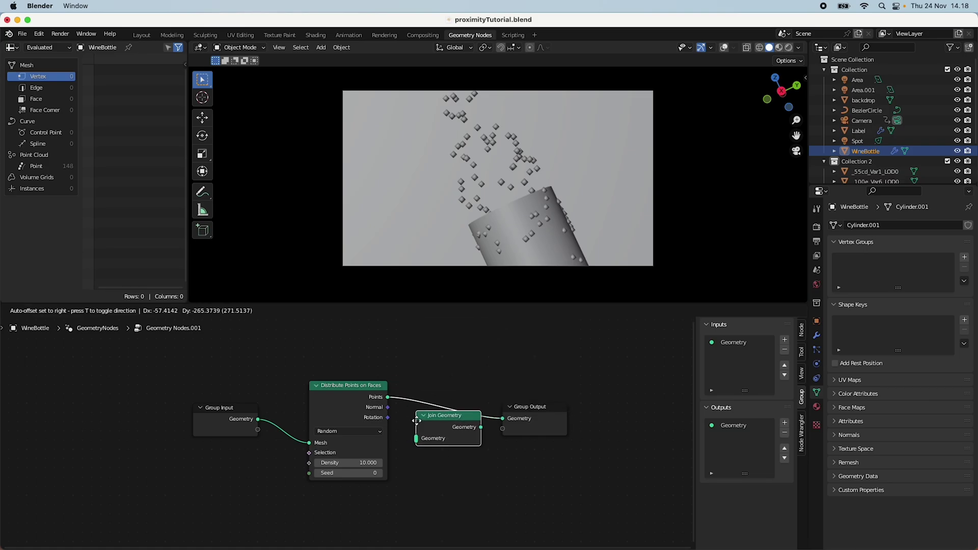
click(426, 390)
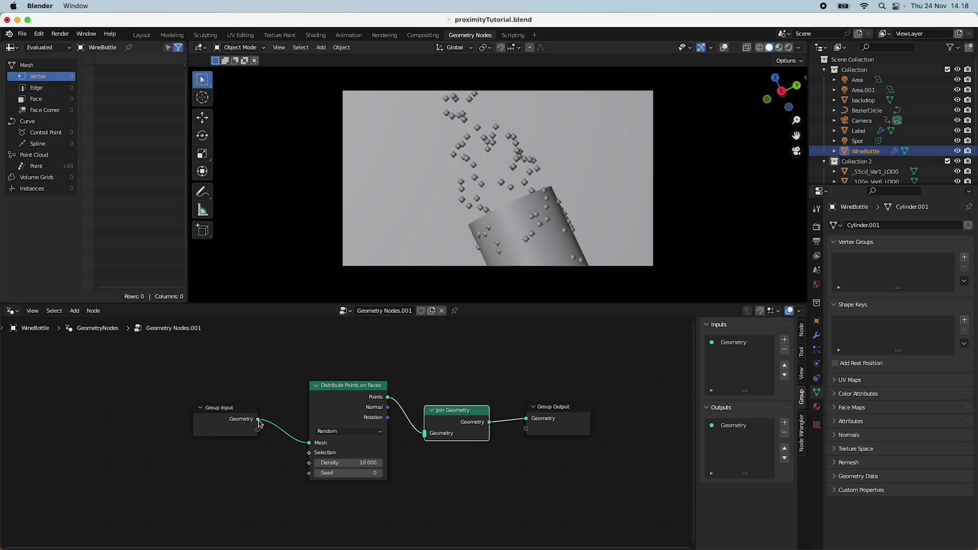
drag(257, 419, 429, 435)
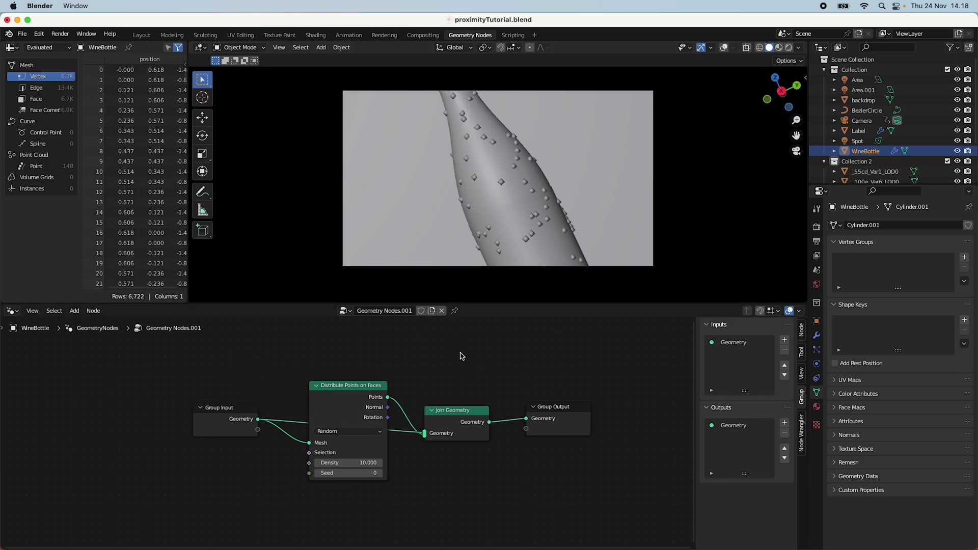
Spread the nodes apart, with Distribute Points on Faces above the direct link from Group Input to Join Geometry
drag(461, 356, 563, 459)
drag(479, 410, 502, 410)
click(498, 448)
scroll(443, 434, down, 2)
click(386, 411)
drag(356, 408, 314, 345)
drag(249, 458, 207, 465)
drag(439, 461, 549, 469)
scroll(472, 393, up, 2)
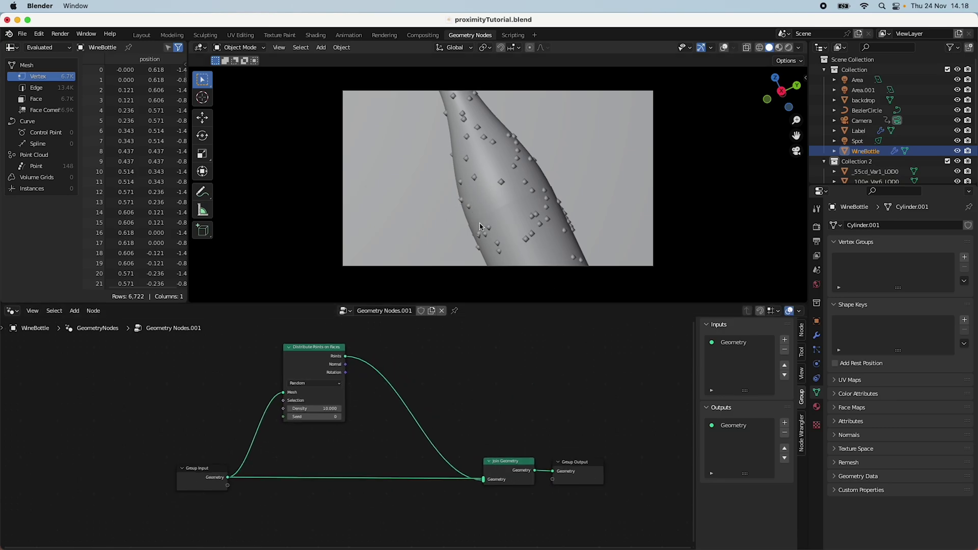
key(shift+a)
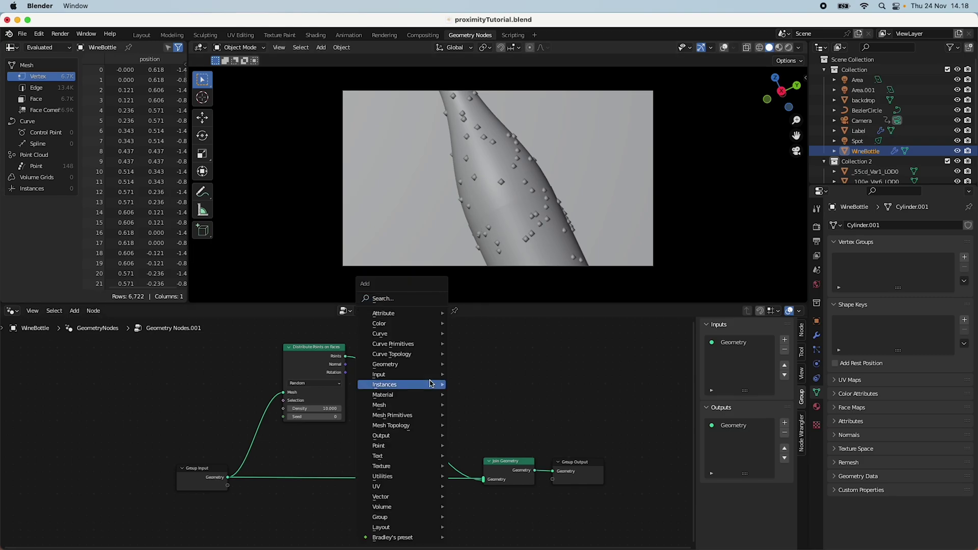
click(417, 303)
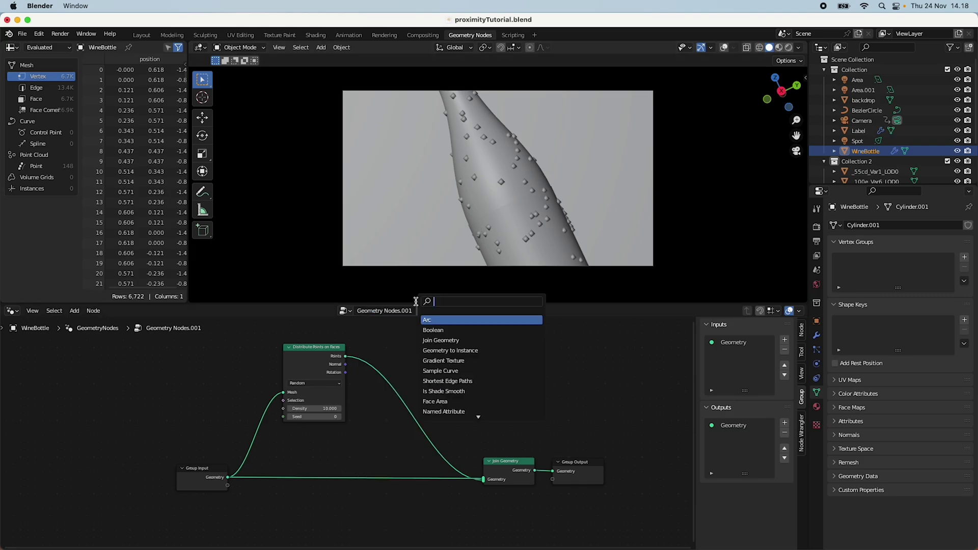
text(ins)
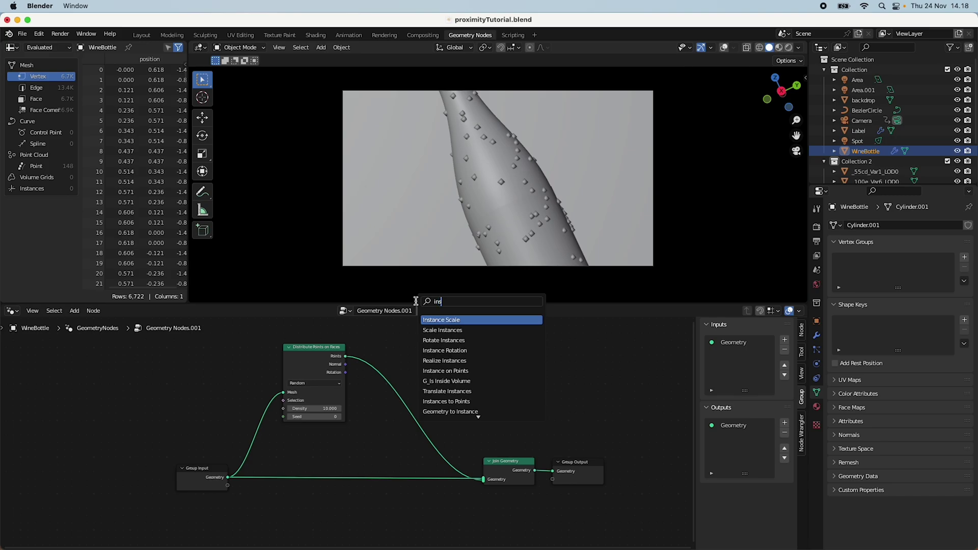
click(478, 401)
key(Escape)
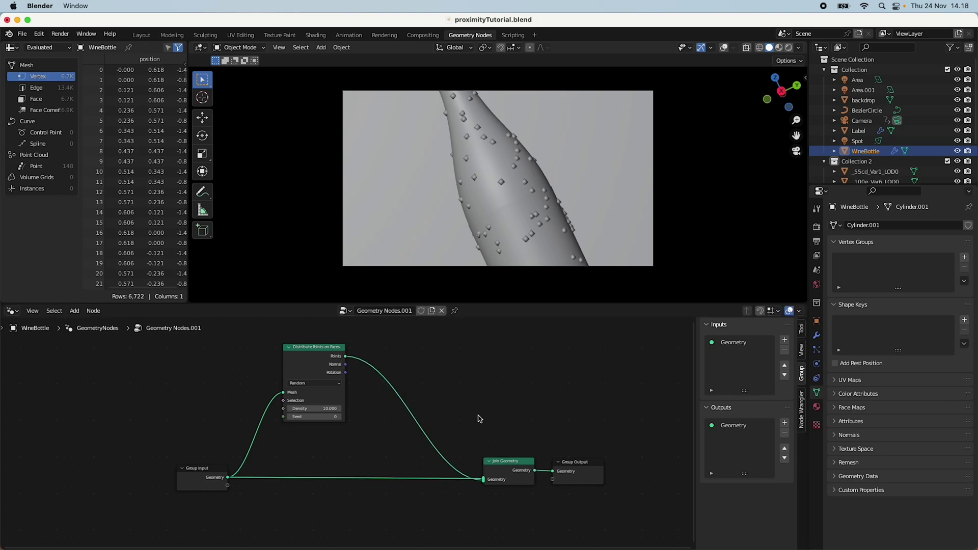
Insert an Instance on Points node between Distribute Points on Faces and Join Geometry, and align the two upper nodes side by side
key(shift+a)
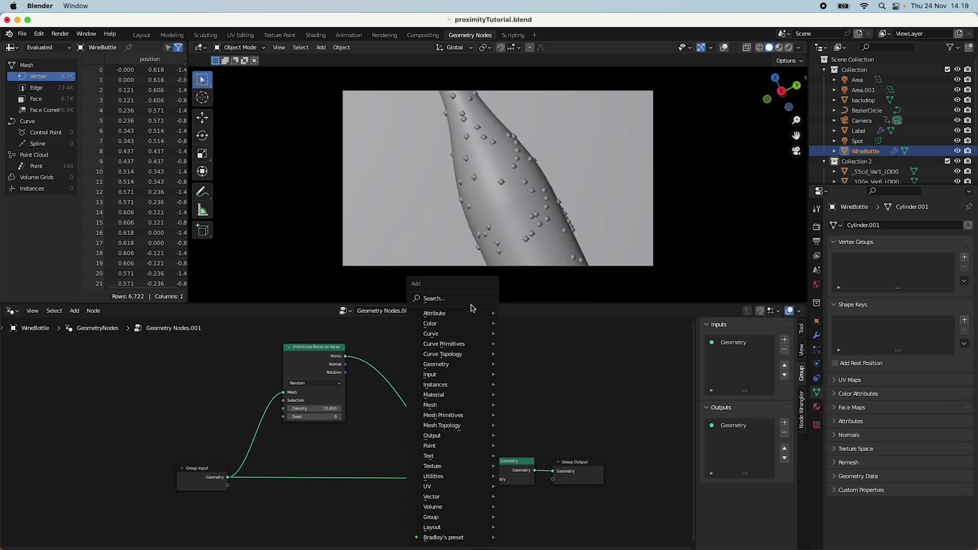
text(point)
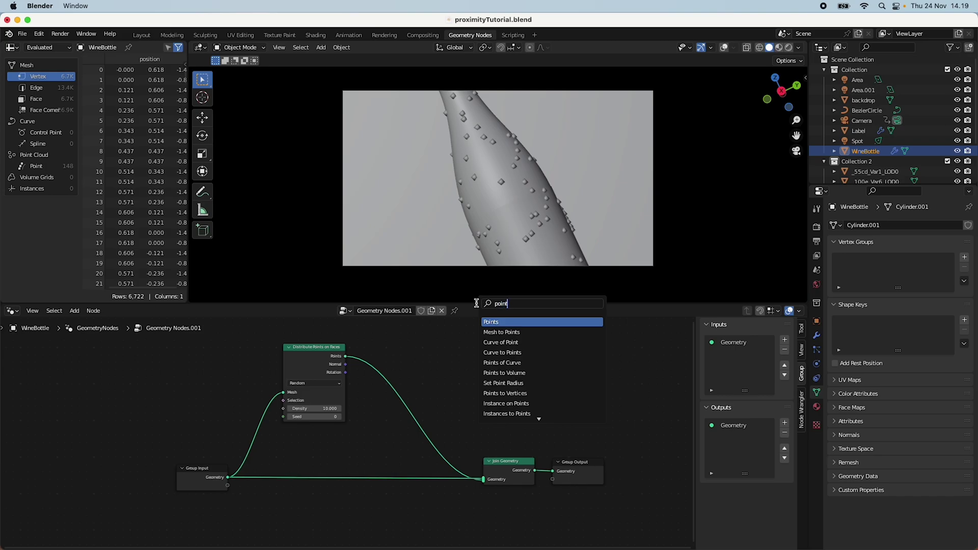
click(551, 402)
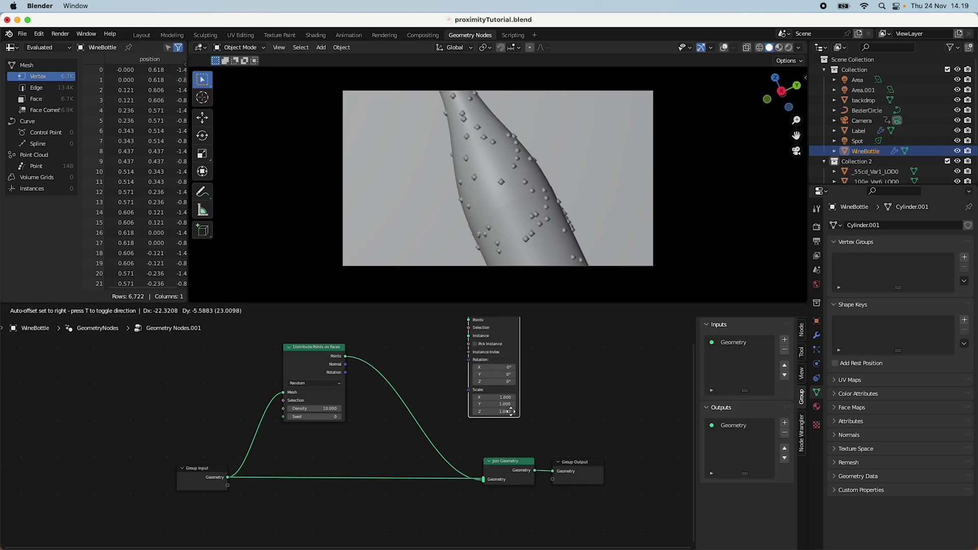
click(446, 451)
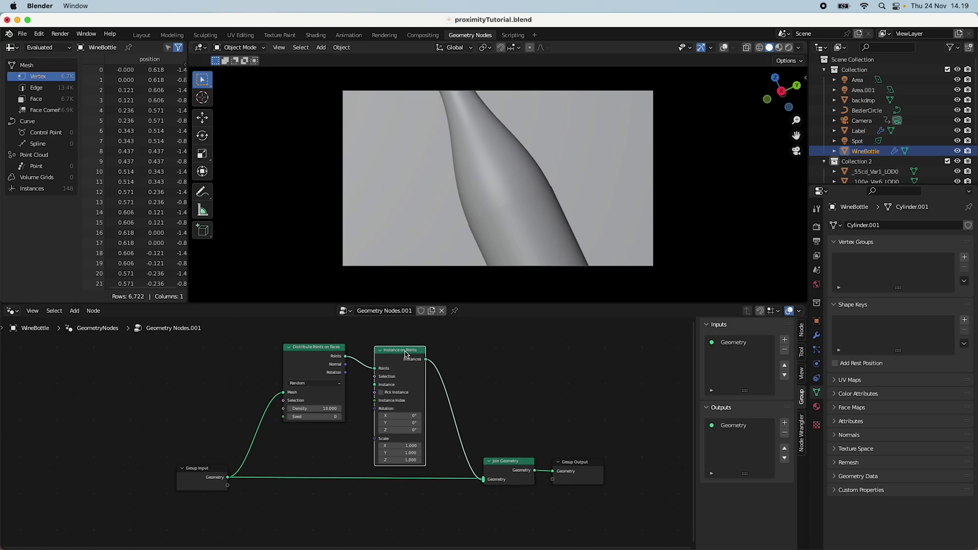
drag(333, 347, 348, 337)
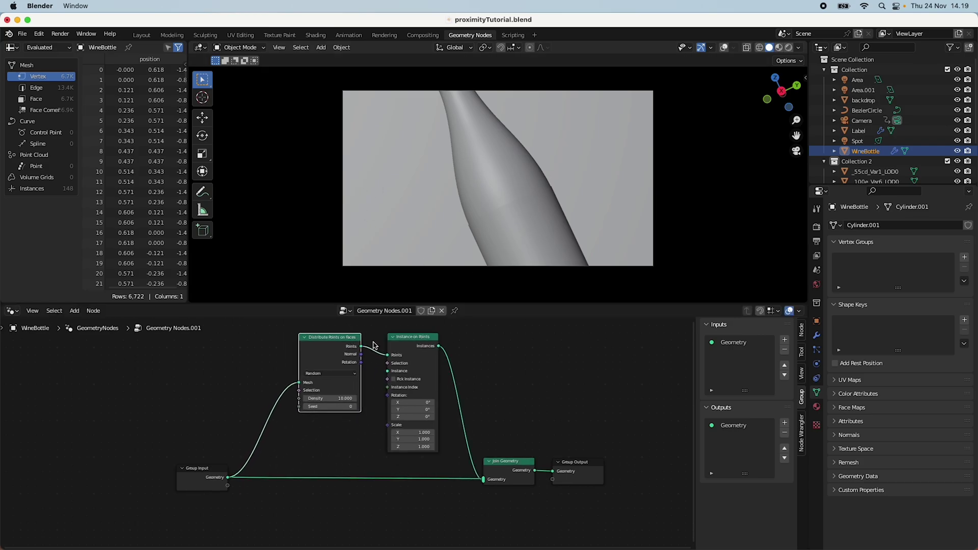
drag(420, 344, 419, 343)
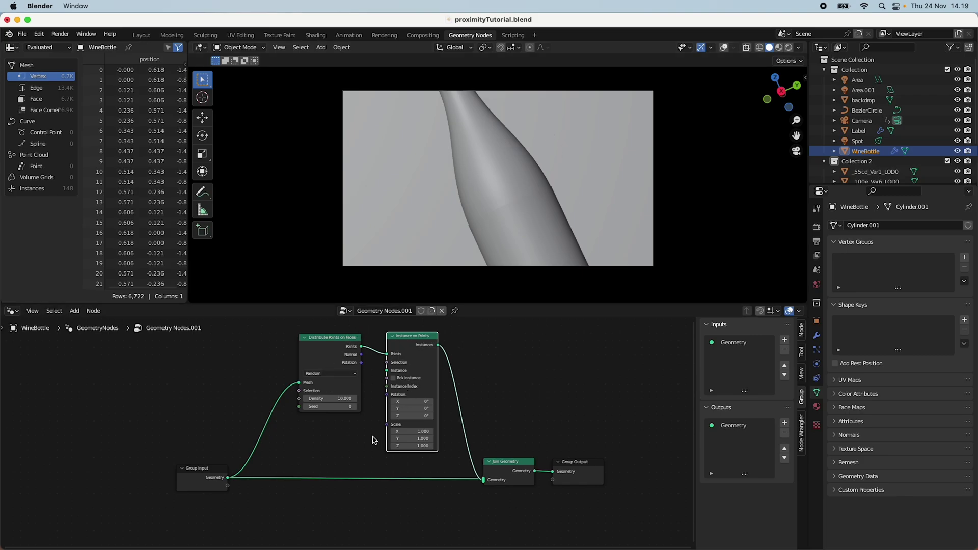
Add a Cube mesh node and link its Mesh output to the Instance input of Instance on Points
key(shift+a)
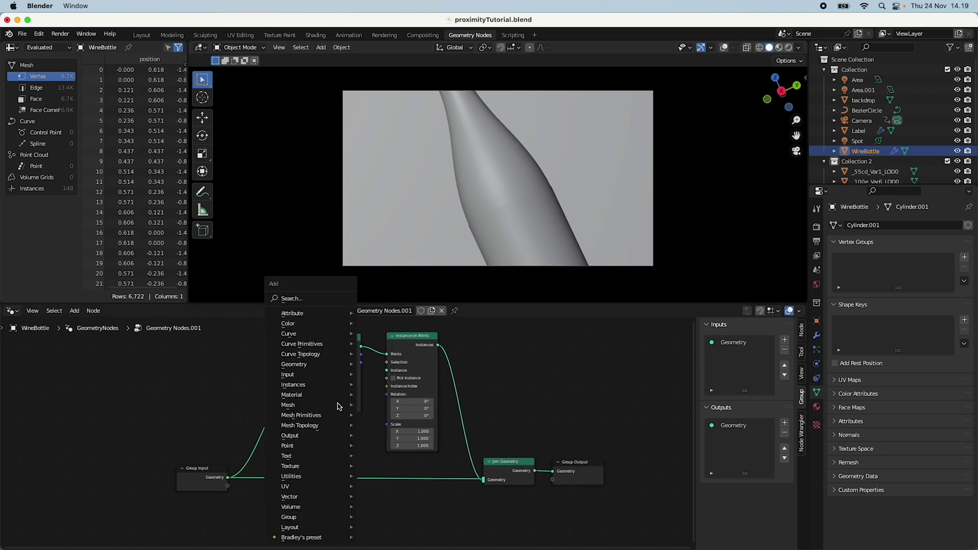
click(321, 296)
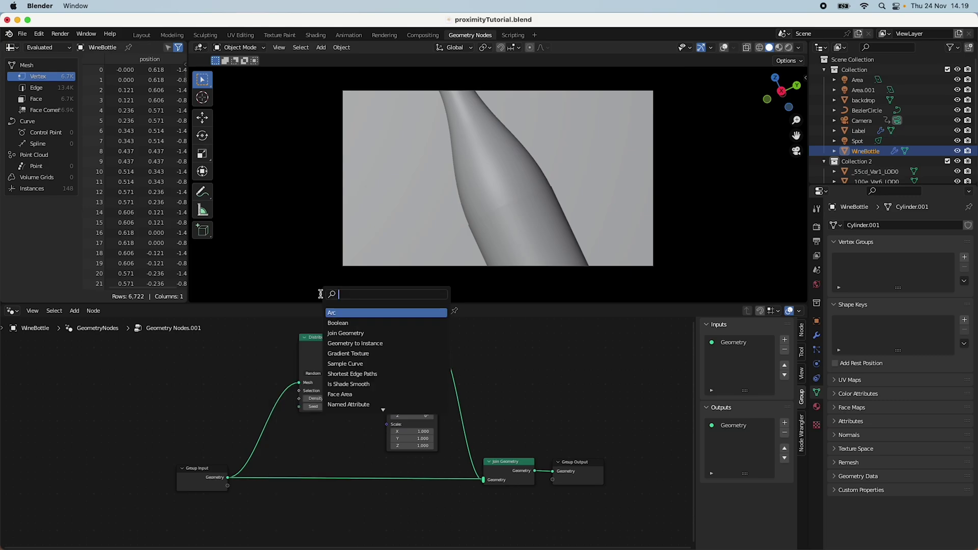
text(cube)
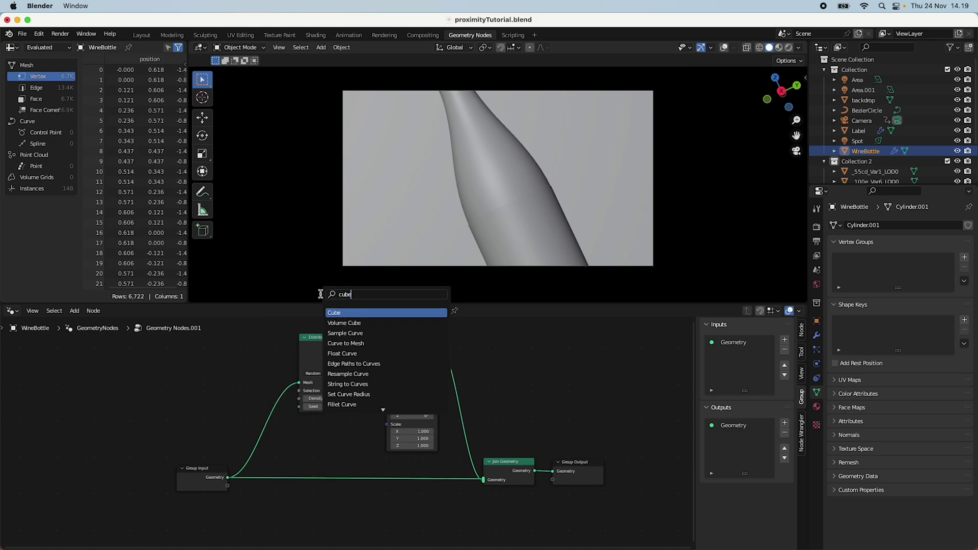
key(Return)
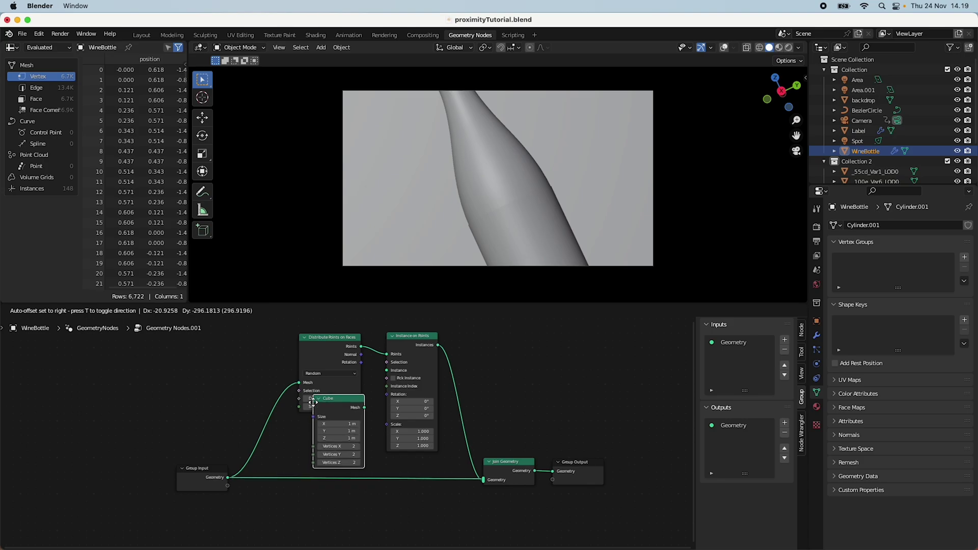
click(176, 373)
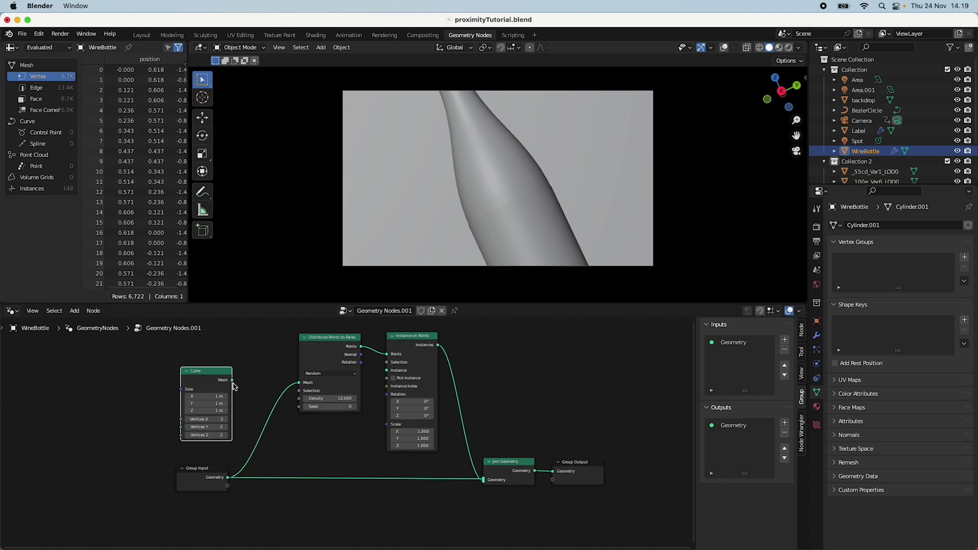
drag(233, 380, 387, 371)
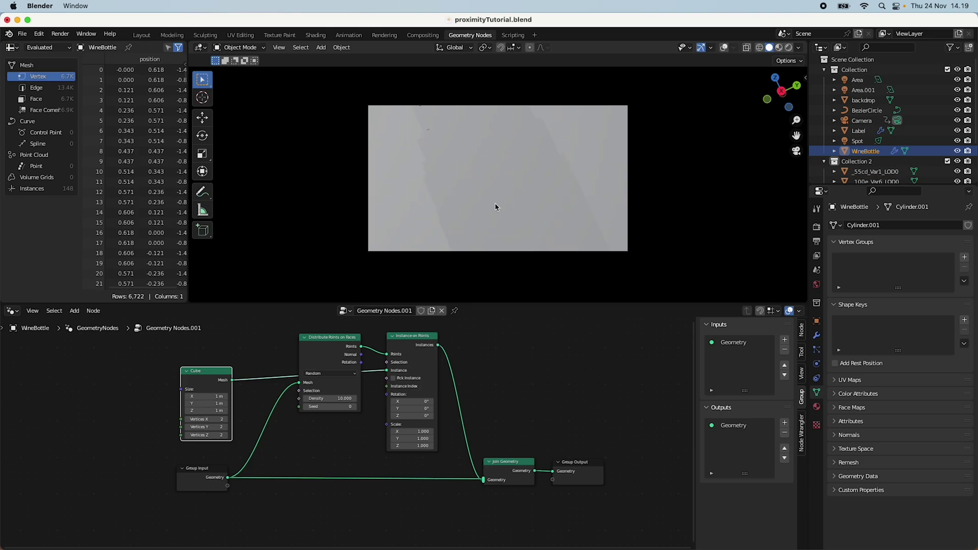
Set the Instance on Points scale to 0.1 on X, Y and Z
mouse_move(423, 431)
mouse_down()
mouse_move(424, 439)
mouse_move(423, 431)
mouse_up()
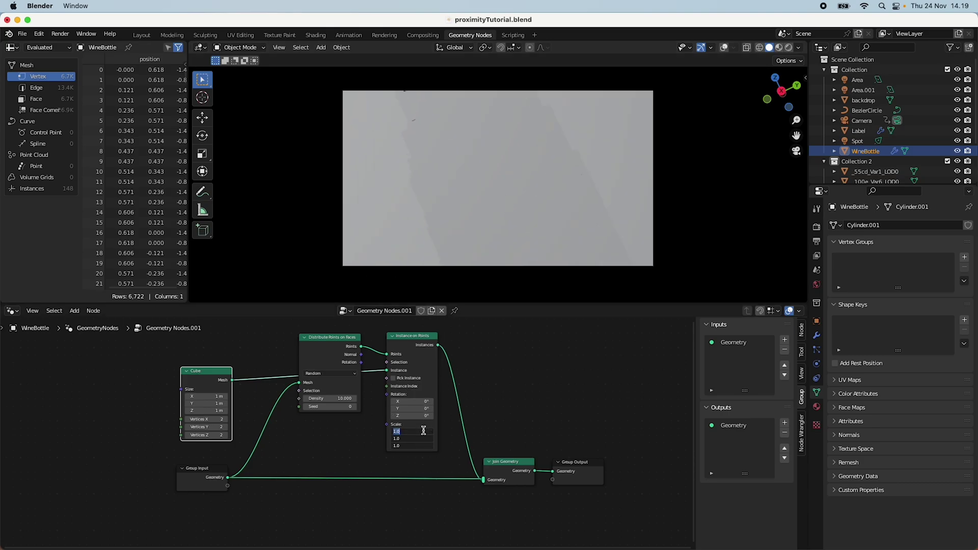
text(0.1)
key(Return)
scroll(531, 245, up, 4)
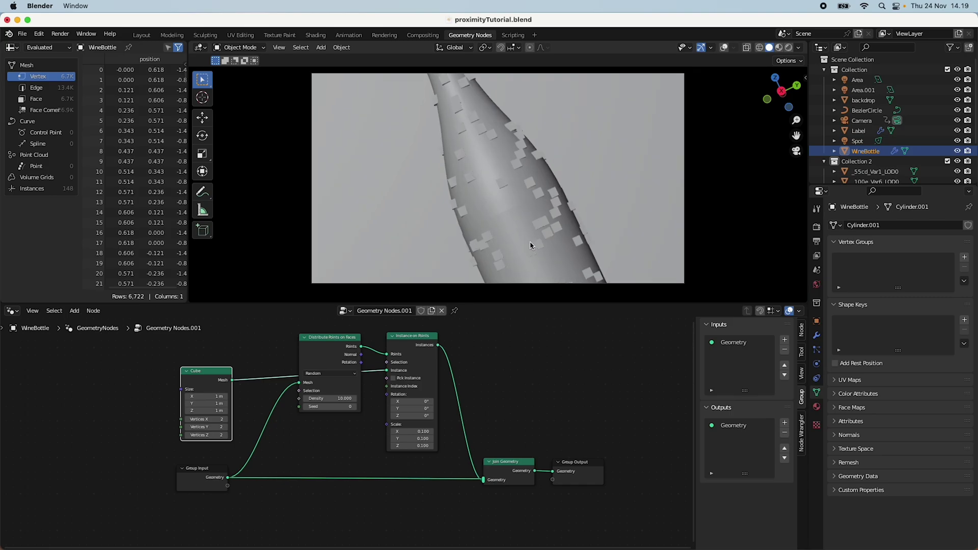
scroll(520, 241, down, 5)
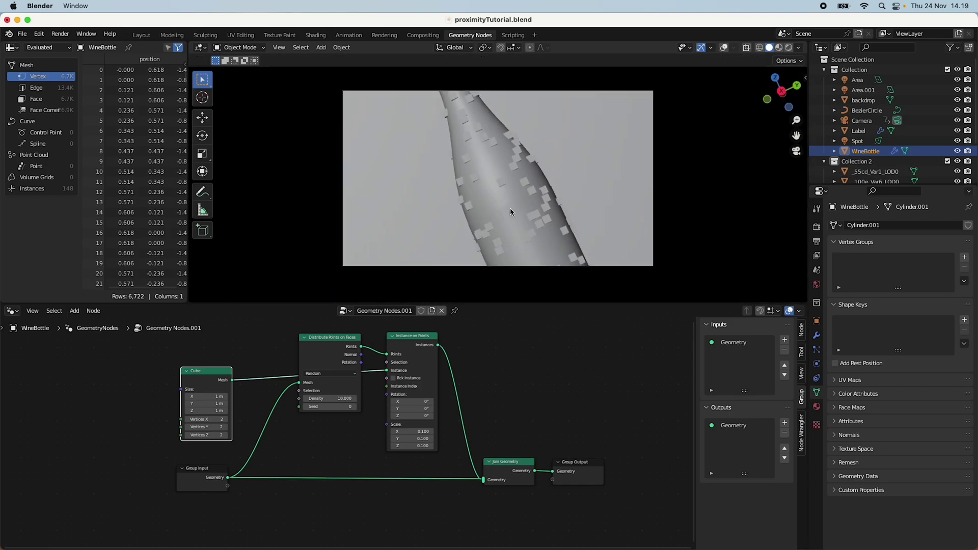
scroll(516, 193, up, 2)
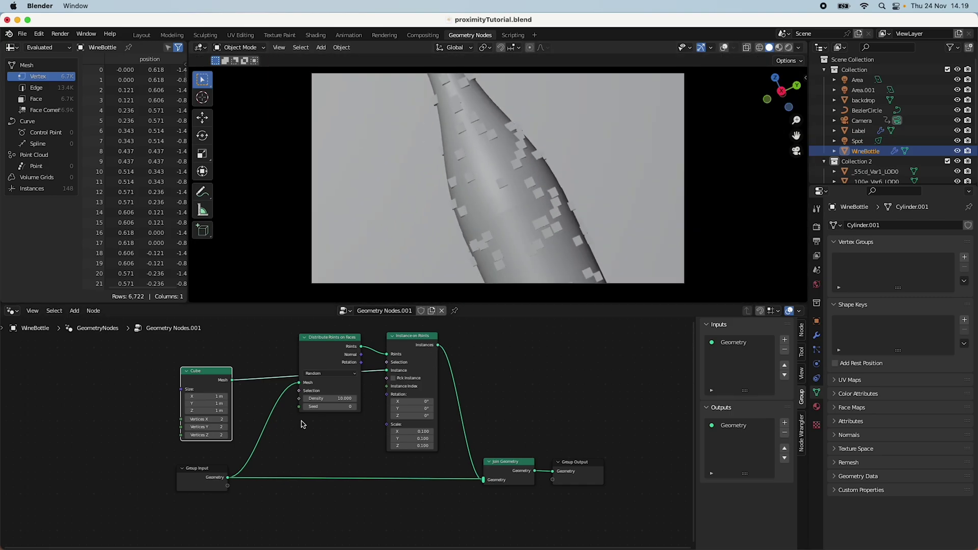
Rearrange the nodes so that Distribute Points on Faces sits above the Cube node, clear of its link to Instance on Points
drag(220, 378, 236, 363)
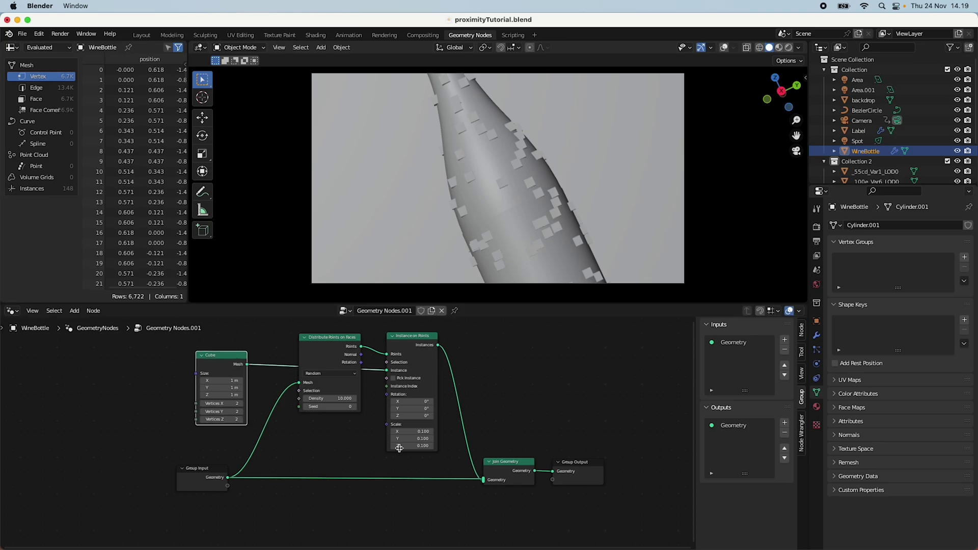
click(451, 440)
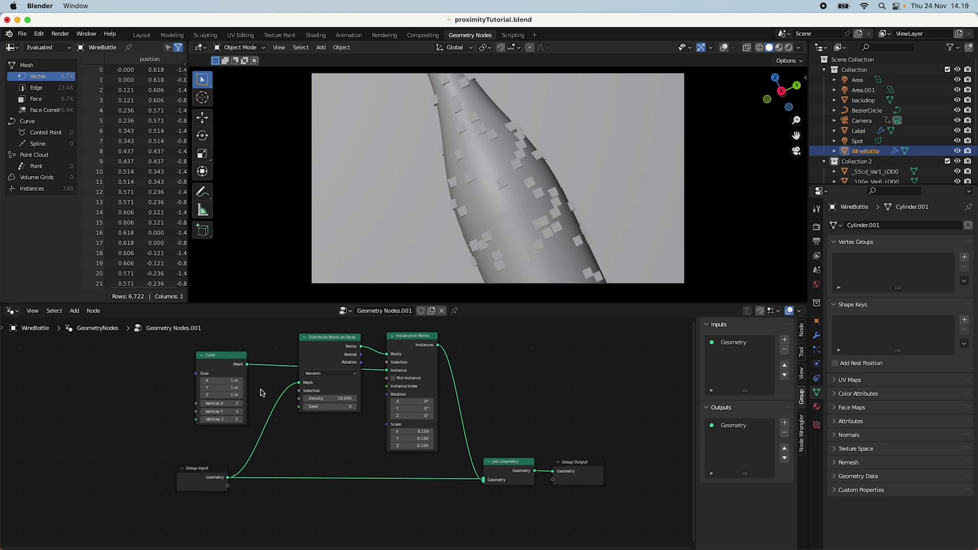
scroll(406, 448, down, 2)
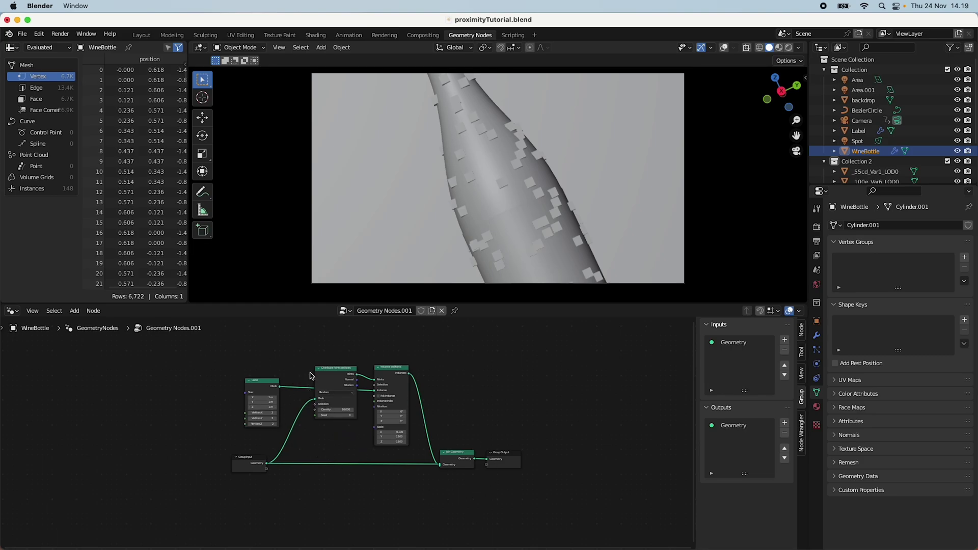
drag(332, 373, 330, 352)
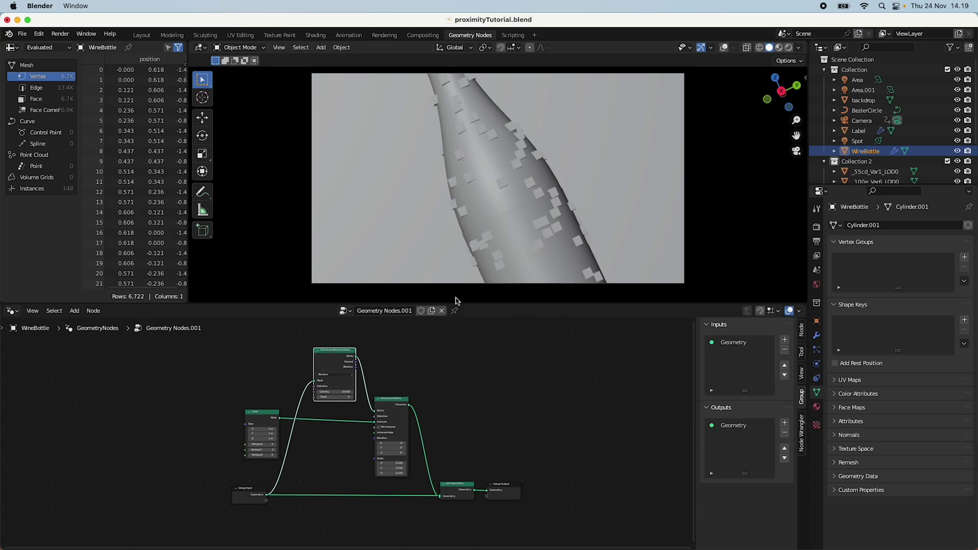
scroll(489, 219, up, 5)
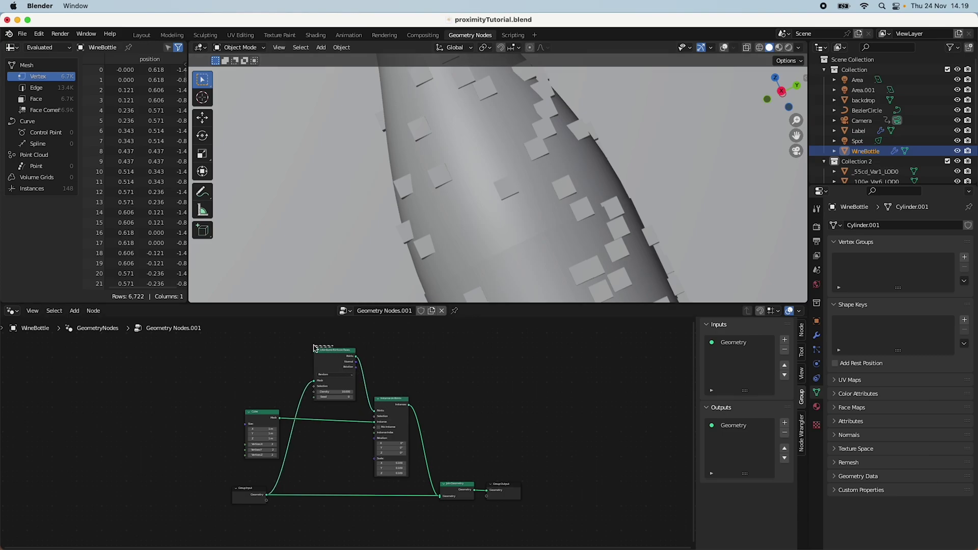
drag(337, 352, 288, 354)
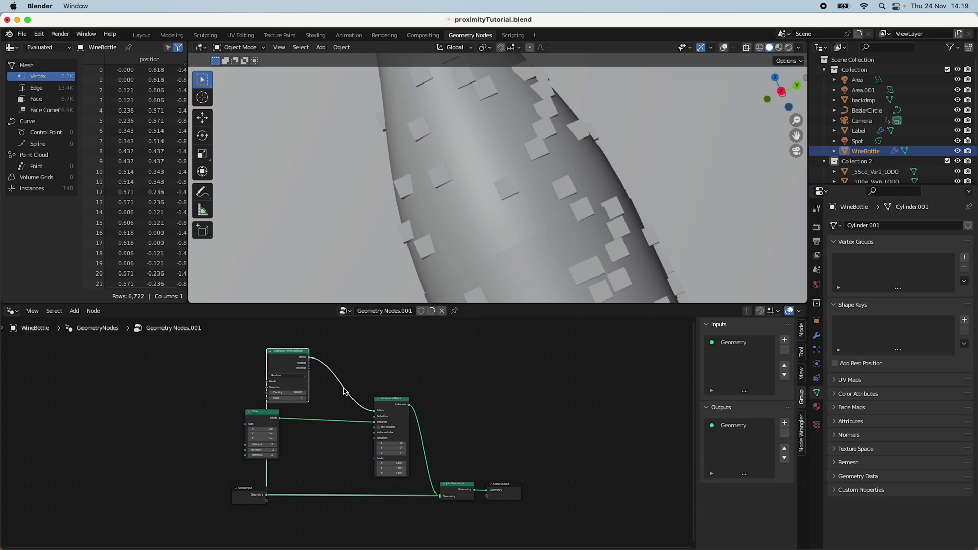
Add a Rotate Euler node and link its Rotation output to the Rotation input of Instance on Points
scroll(342, 424, up, 2)
key(shift+a)
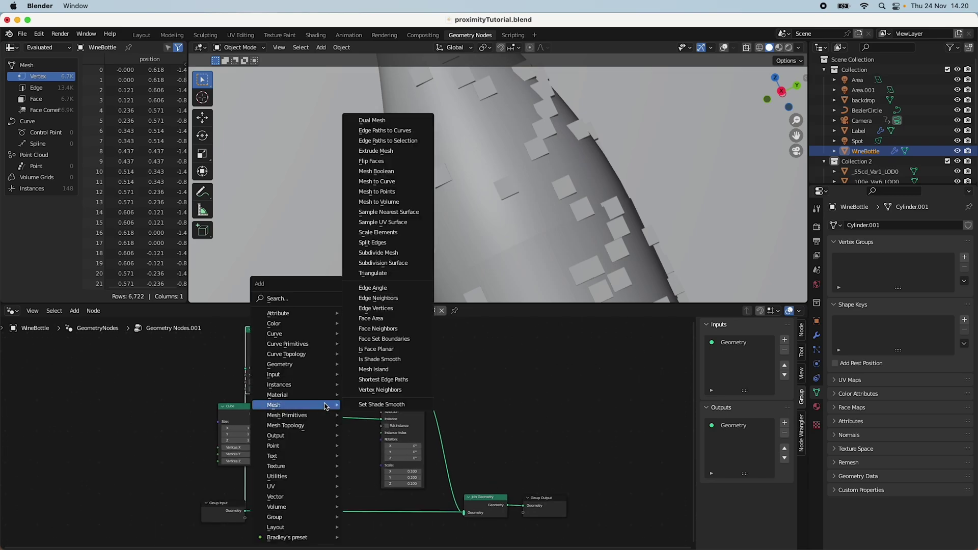
click(300, 301)
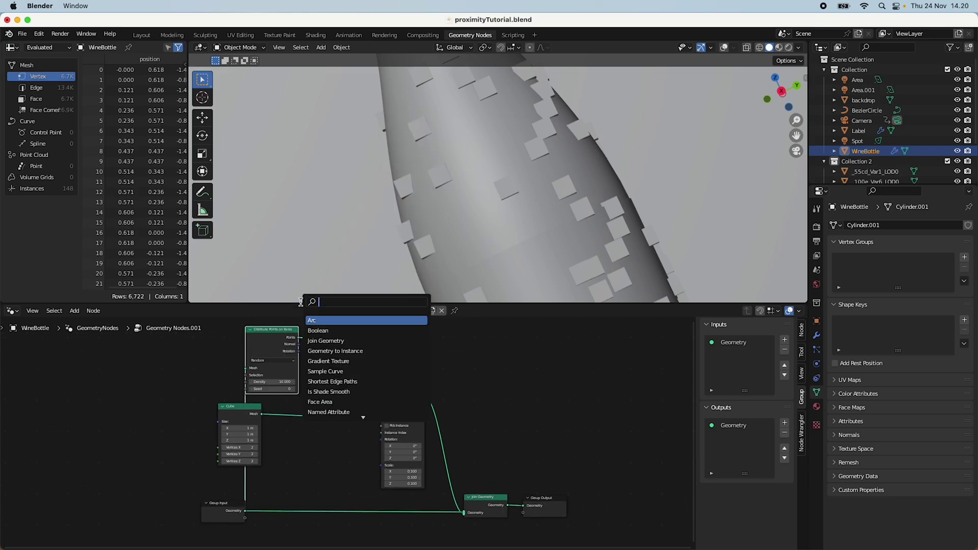
text(rotate euler)
key(Return)
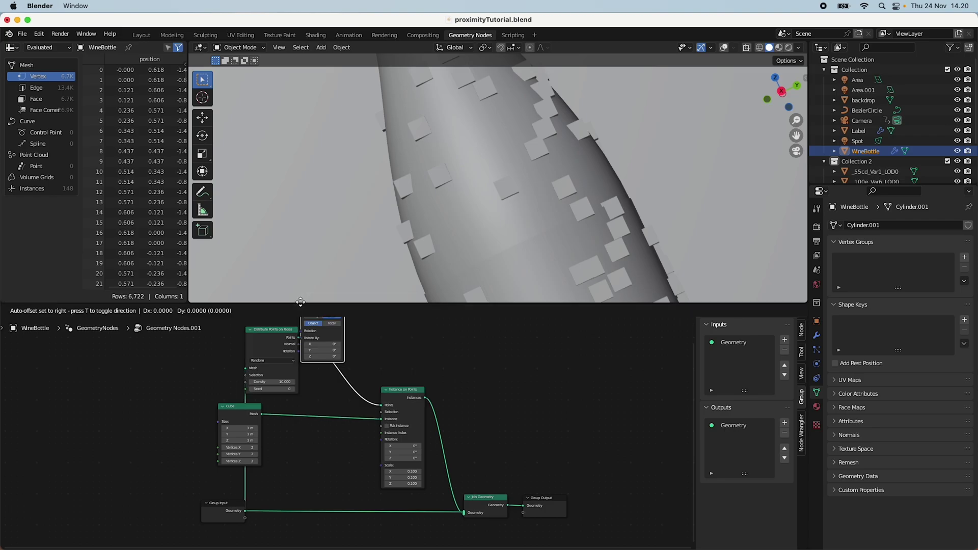
click(320, 435)
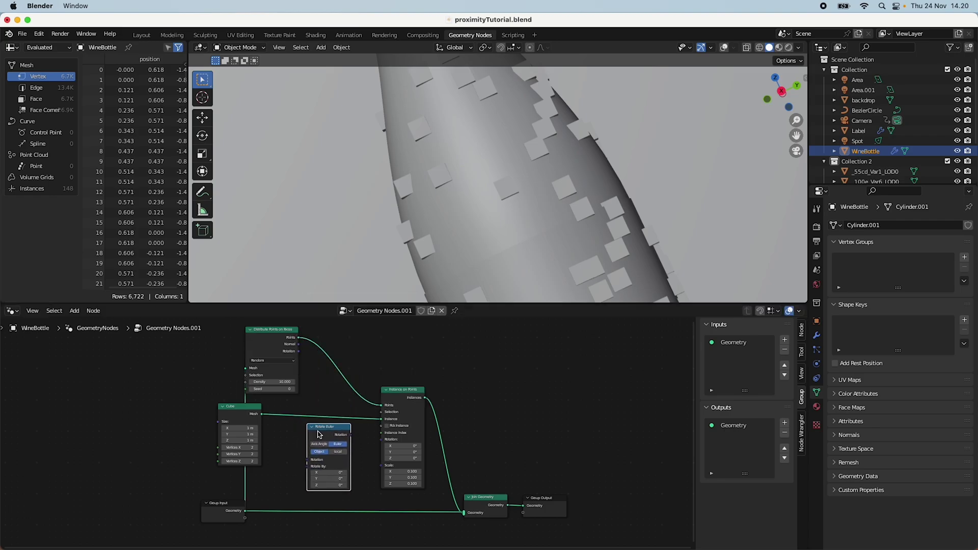
drag(349, 434, 381, 439)
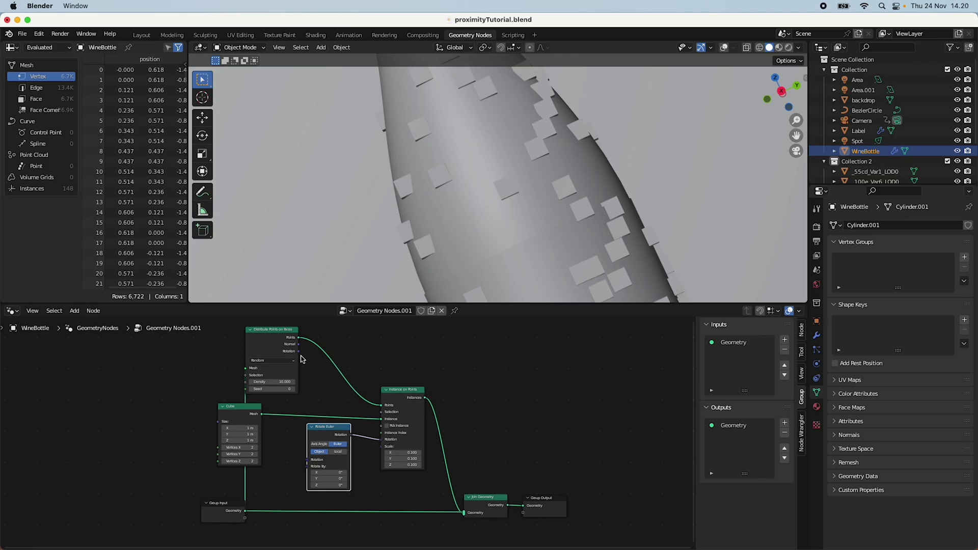
Route the Rotation output of Distribute Points on Faces through Rotate Euler into Instance on Points, and check the cubes' orientation on the bottle
drag(299, 352, 381, 449)
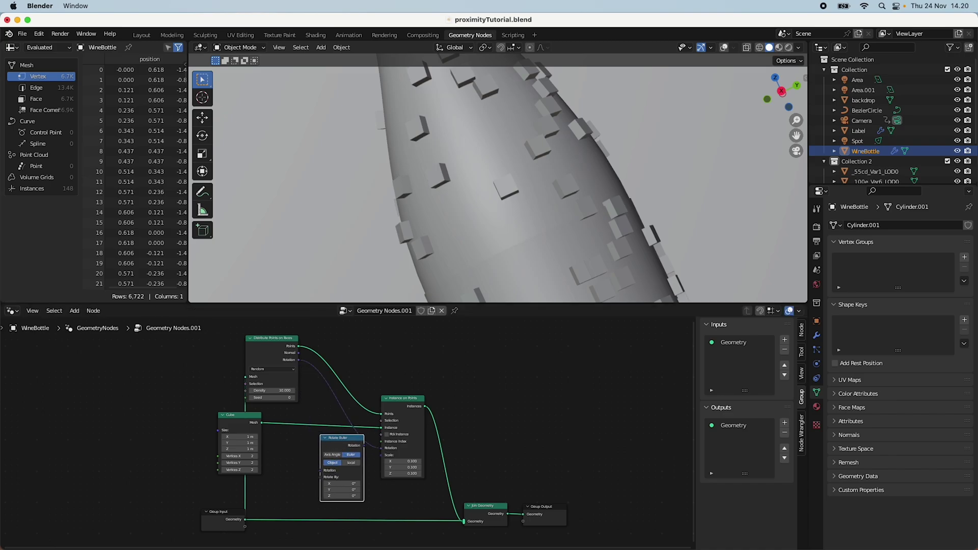
drag(381, 449, 321, 470)
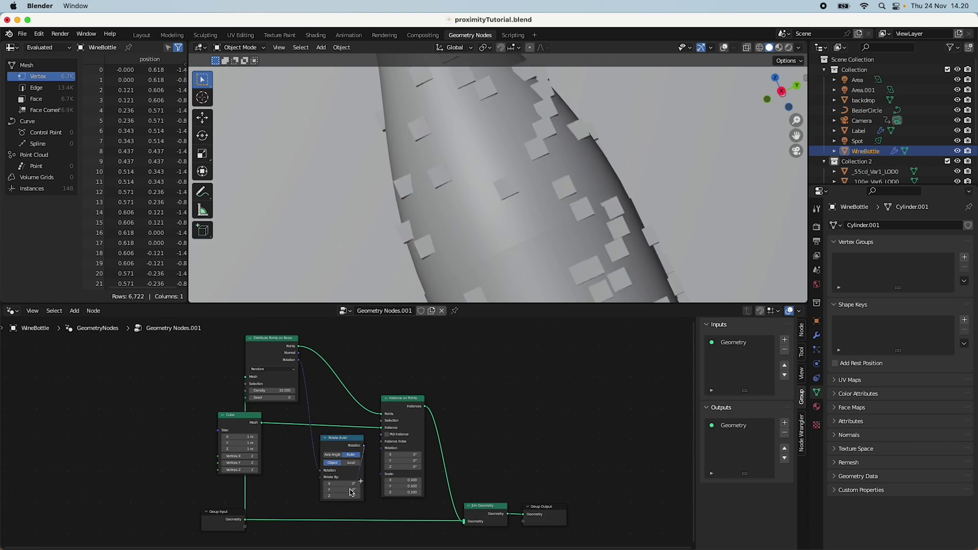
drag(364, 446, 380, 452)
key(KP_0)
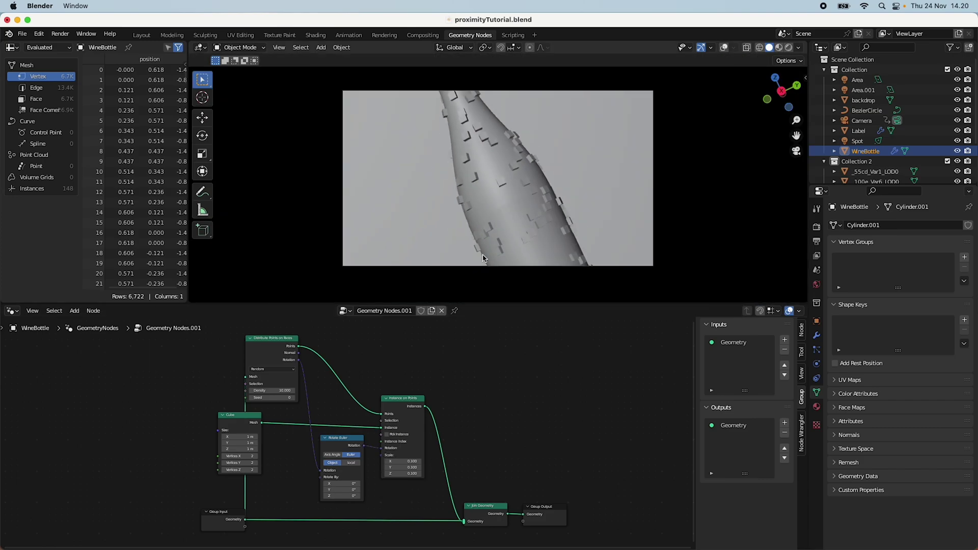
middle_drag(445, 234, 591, 196)
scroll(579, 192, up, 8)
scroll(446, 262, up, 3)
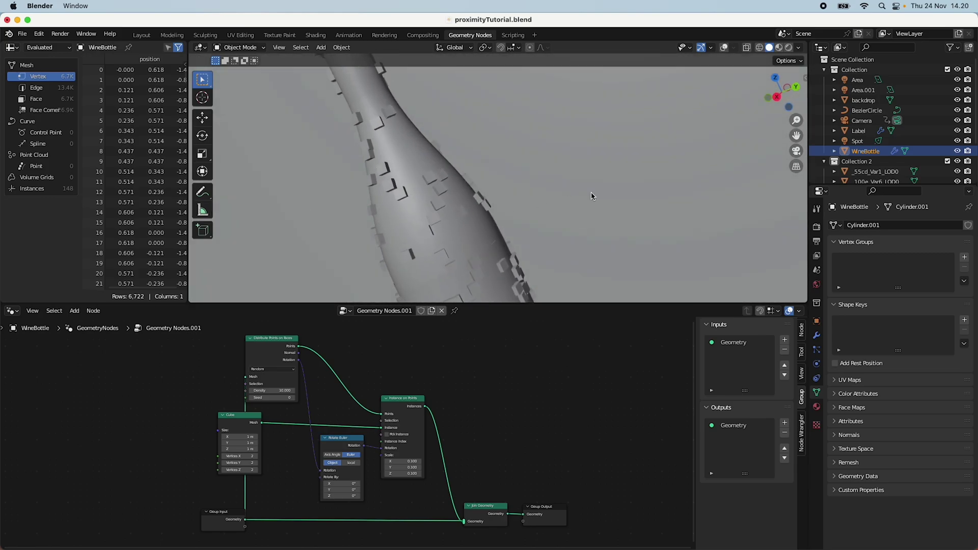
click(797, 151)
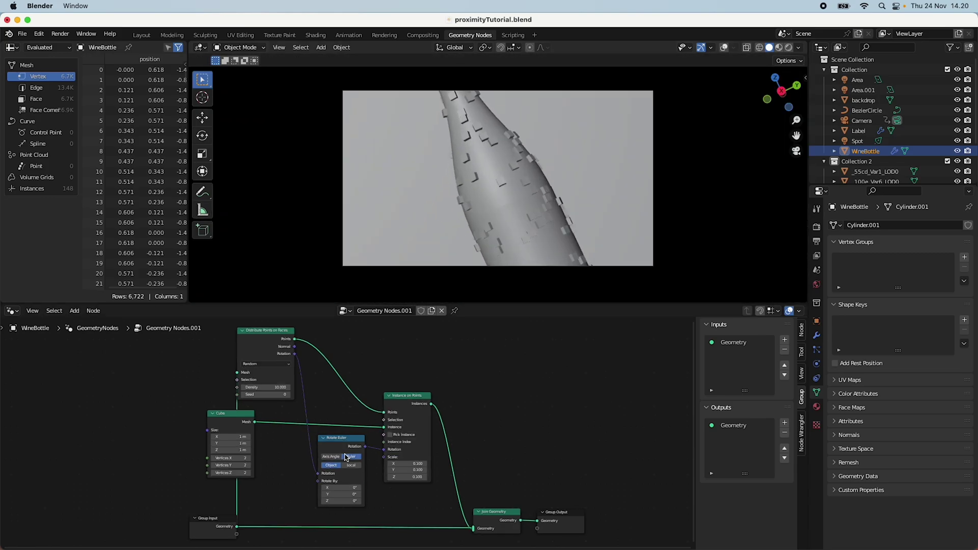
Move the Cube and Rotate Euler nodes underneath Distribute Points on Faces
scroll(346, 457, down, 2)
click(256, 421)
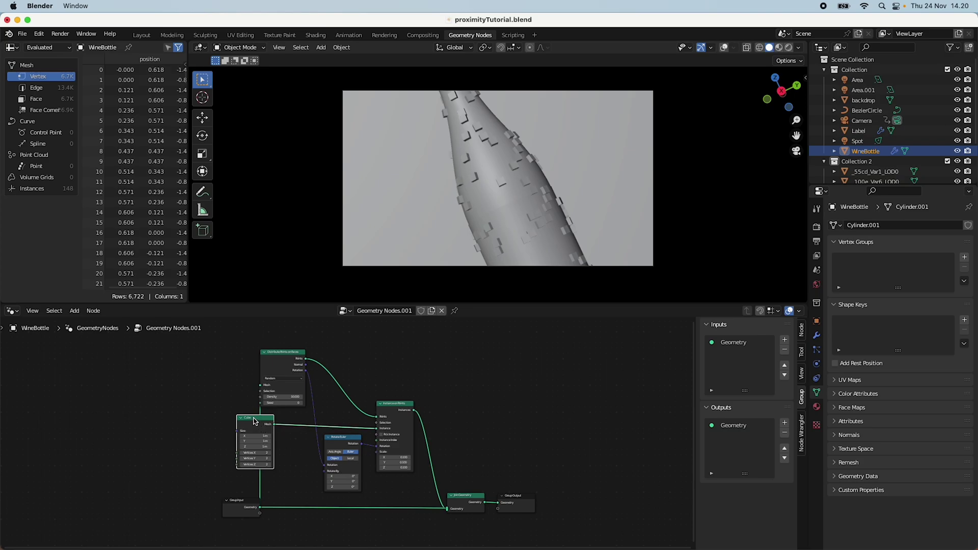
drag(255, 421, 284, 415)
scroll(360, 459, down, 3)
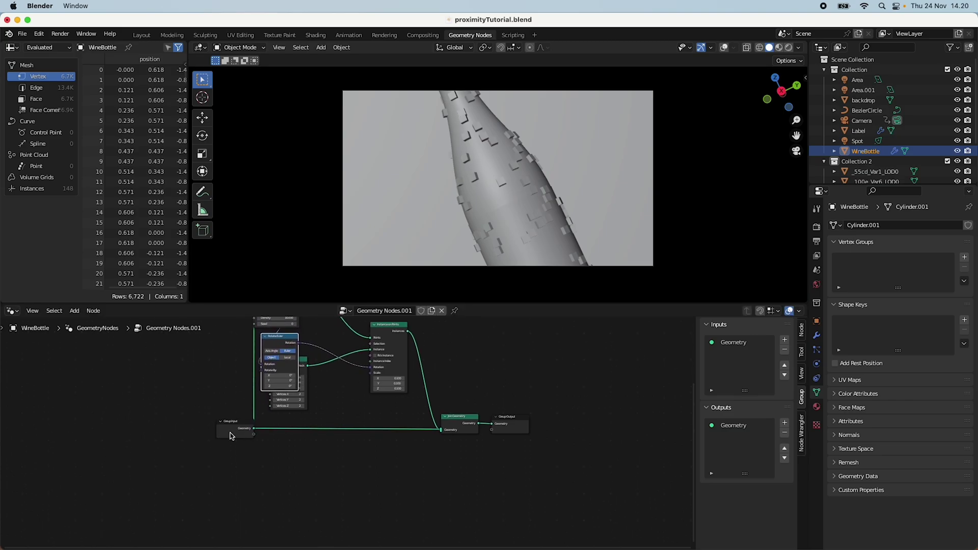
Spread the node tree by moving Group Input and the Join Geometry and Group Output pair outward and down
drag(230, 436, 171, 477)
click(463, 425)
shift+click(500, 428)
key(g)
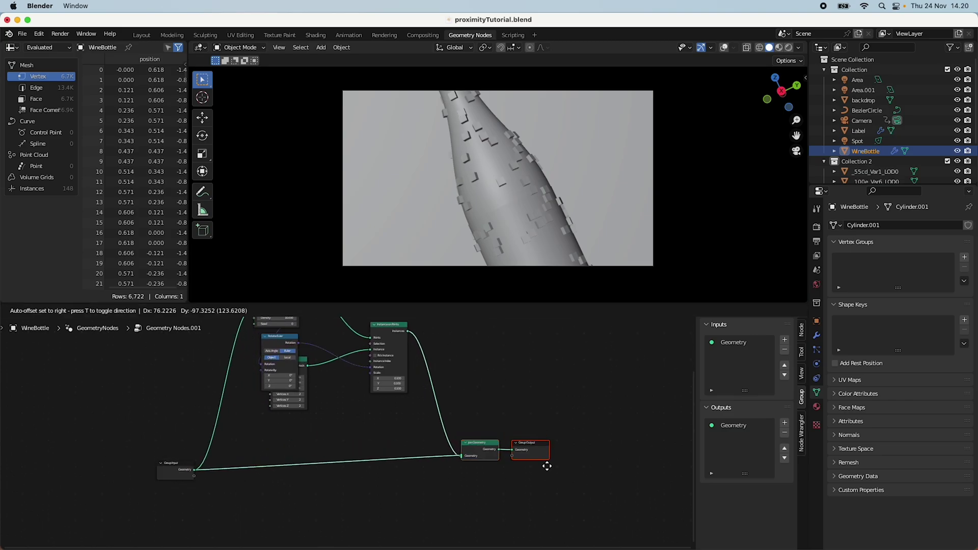
click(571, 479)
Place the Cube node directly below Rotate Euler so the two no longer overlap
drag(304, 361, 300, 405)
scroll(384, 424, down, 2)
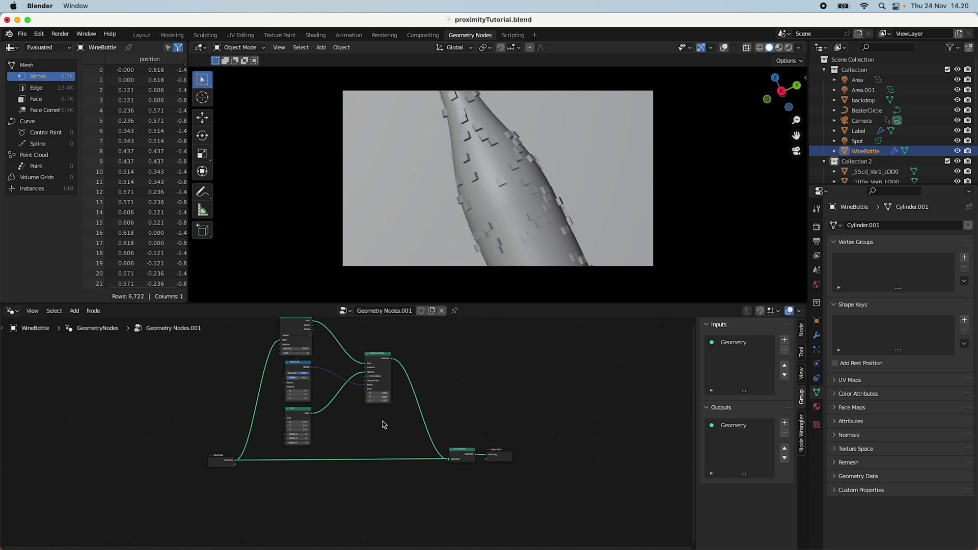
scroll(384, 425, up, 4)
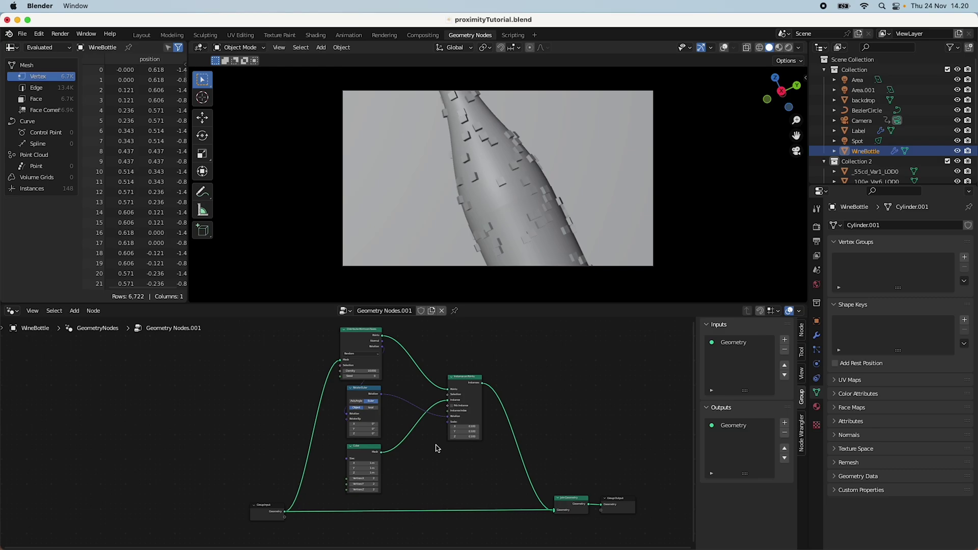
scroll(435, 448, right, 4)
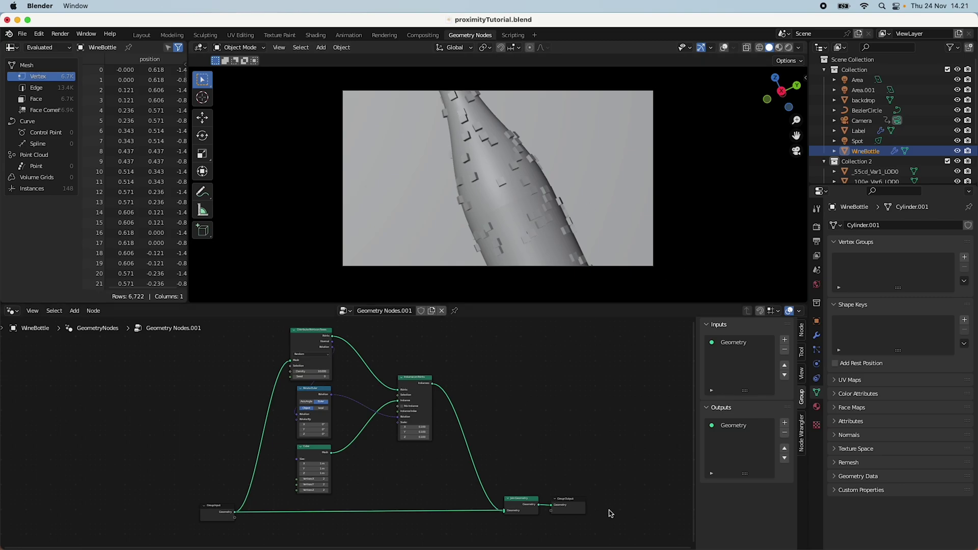
Leave the camera view and turn on the viewport overlays to see the whole scene around the bottle
scroll(610, 510, down, 3)
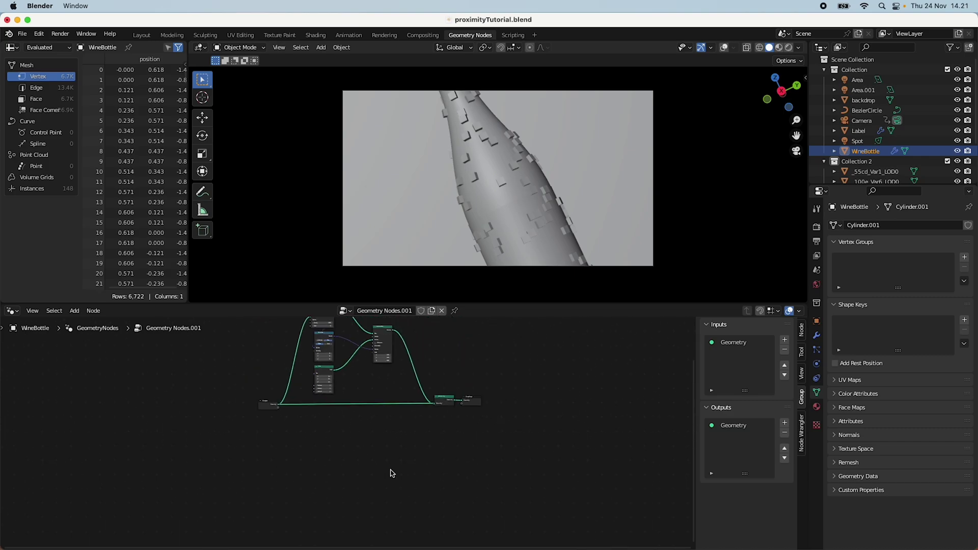
key(shift+a)
key(KP_0)
click(724, 47)
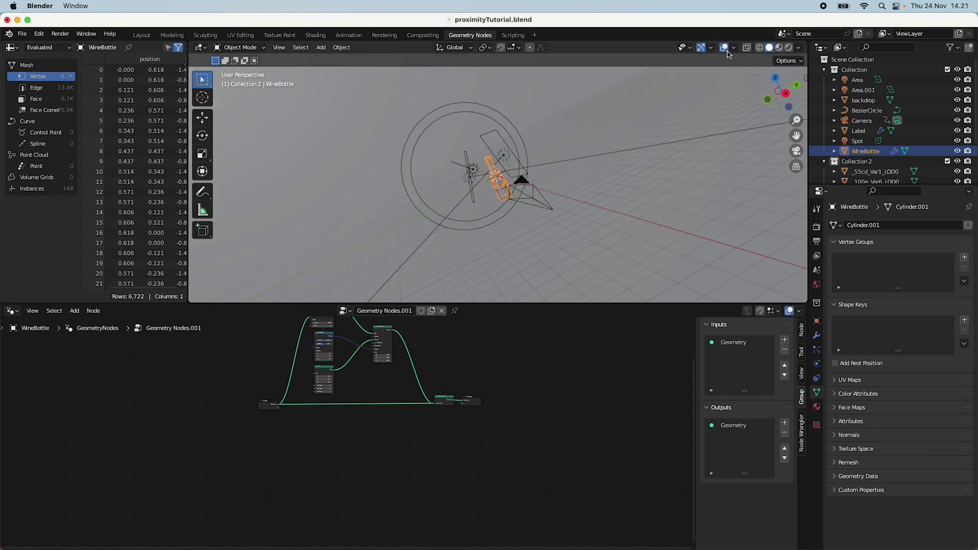
scroll(729, 56, down, 5)
drag(783, 87, 624, 206)
Deselect the bottle and add a UV sphere mesh to the scene
key(shift+a)
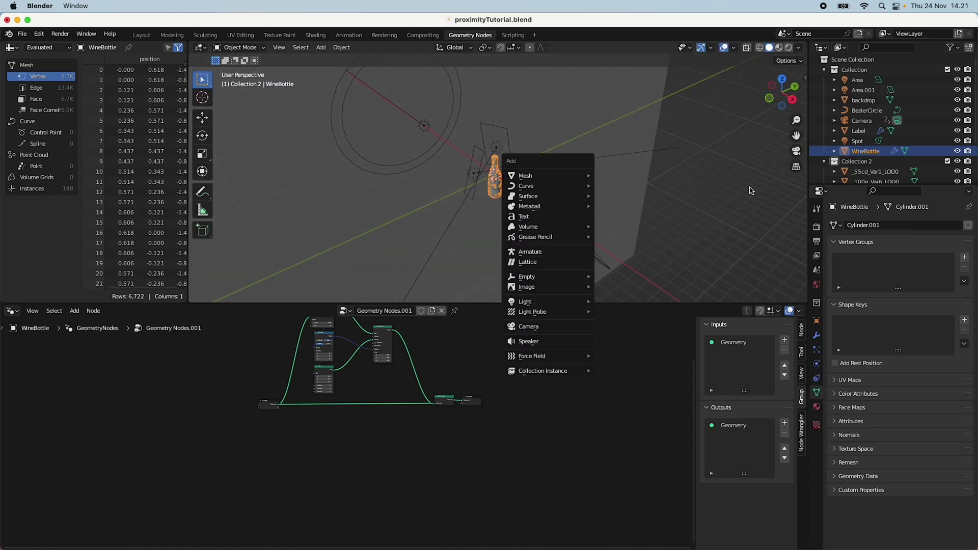
key(Escape)
click(578, 214)
key(shift+a)
mouse_move(581, 212)
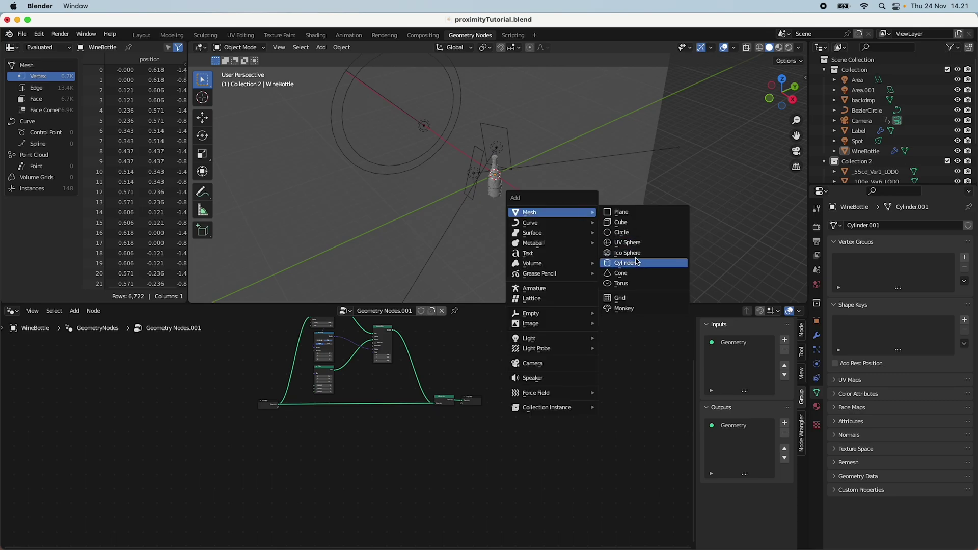
click(628, 242)
scroll(587, 190, up, 8)
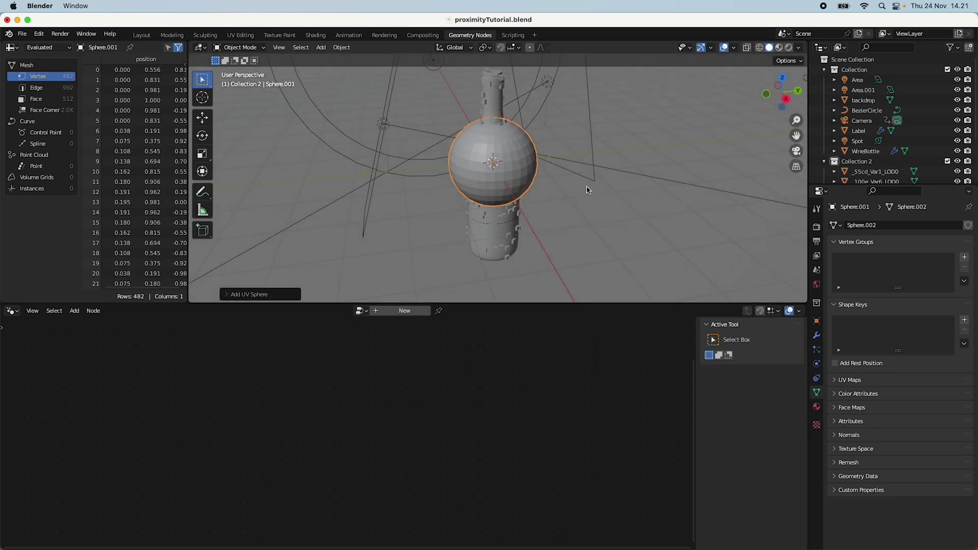
Scale the sphere to about 0.555 and move it along the Y axis until it sits beside the bottle
key(s)
click(545, 184)
key(g)
key(y)
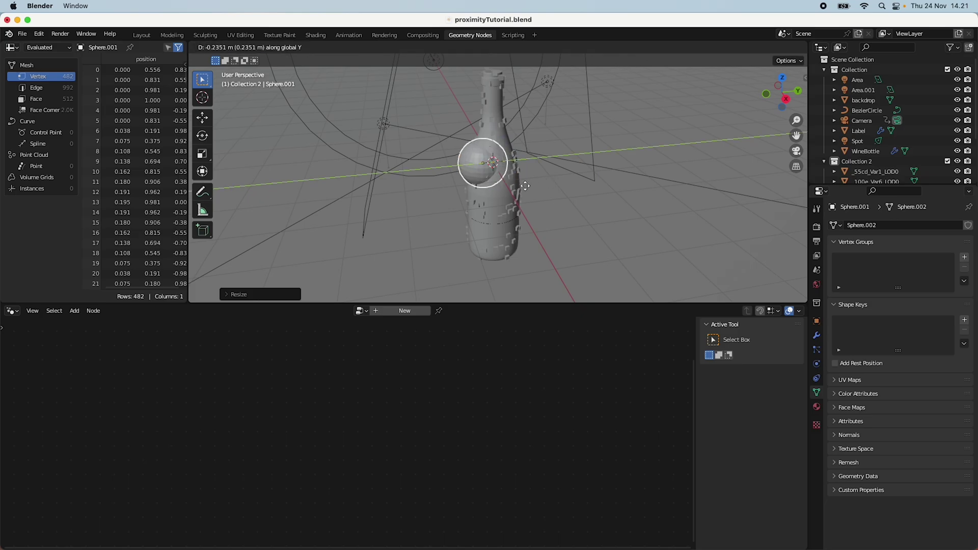
click(476, 186)
middle_drag(476, 187, 515, 192)
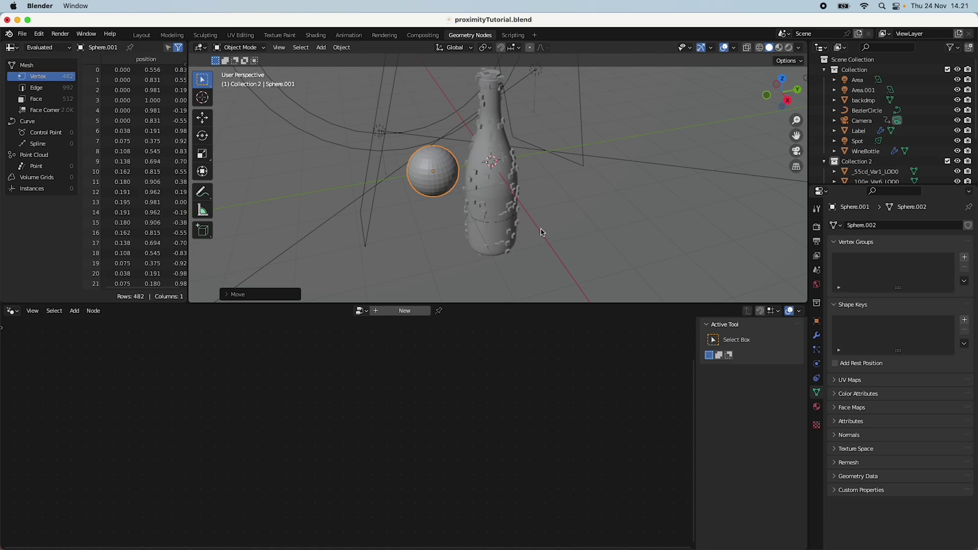
middle_drag(510, 189, 541, 210)
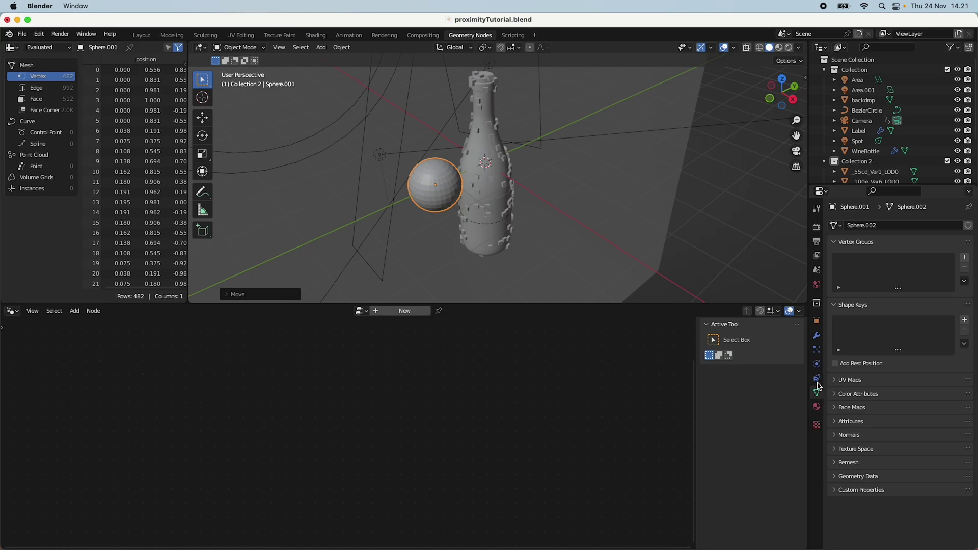
Set the sphere's viewport display to Bounds with the Sphere bounds shape
click(817, 322)
scroll(924, 399, down, 5)
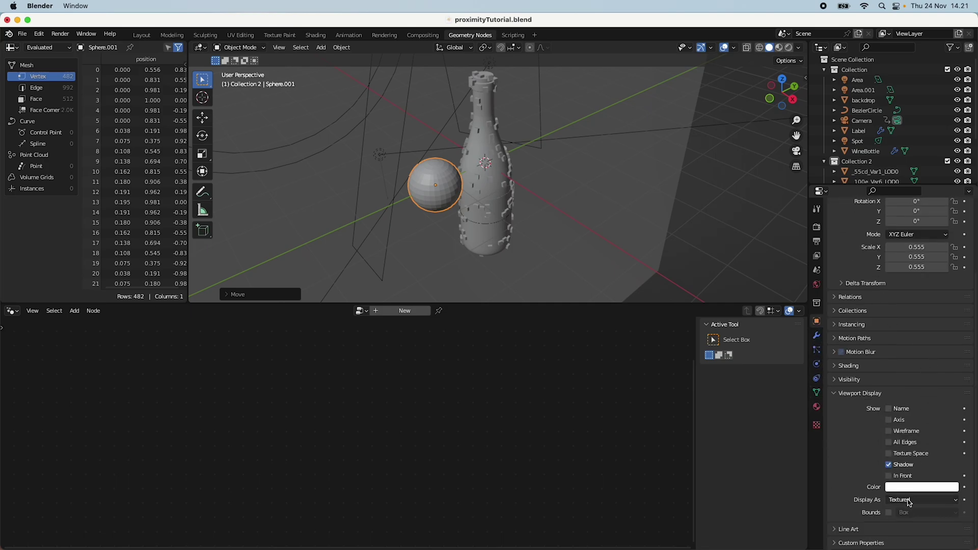
click(911, 501)
click(901, 488)
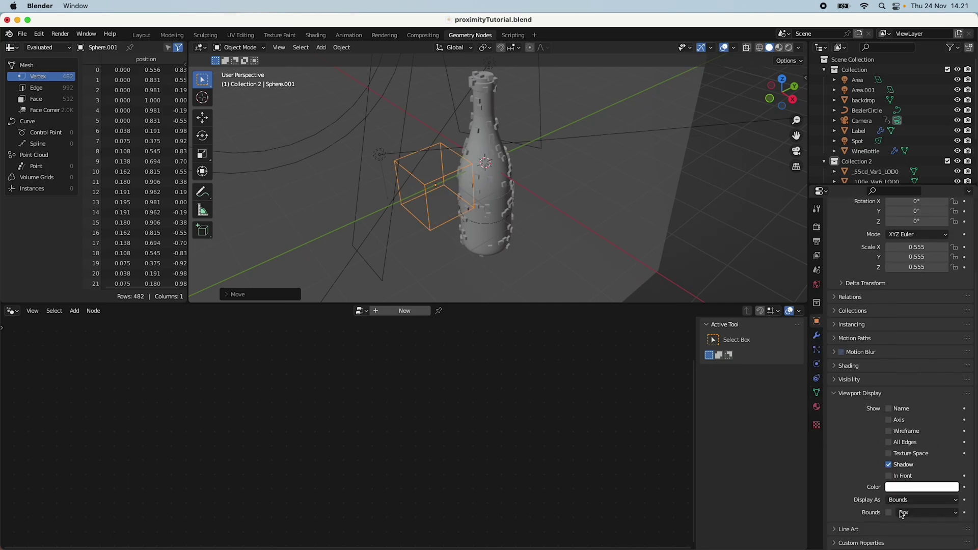
click(905, 513)
click(912, 490)
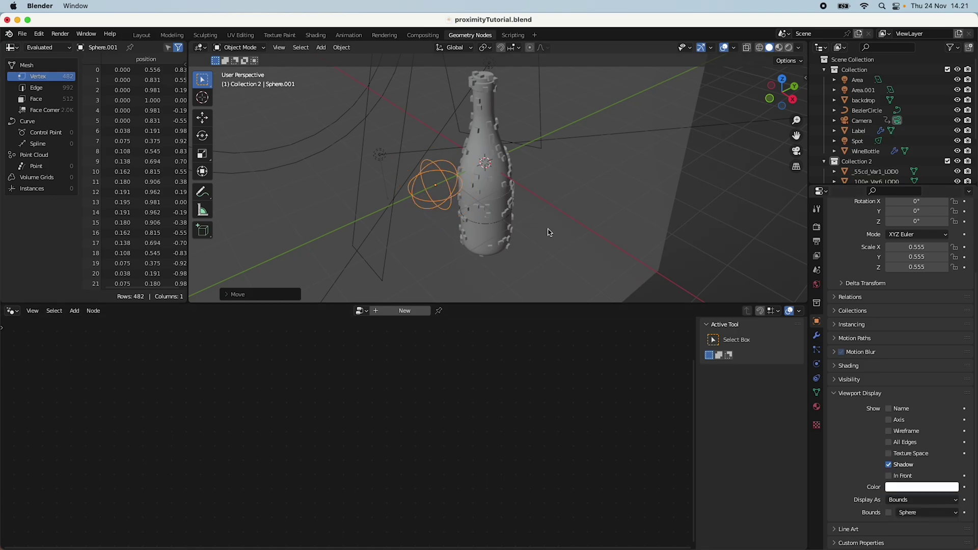
Hide the sphere from renders and disable all its ray visibility options, from Camera through Shadow
click(839, 381)
drag(893, 530, 893, 468)
click(889, 419)
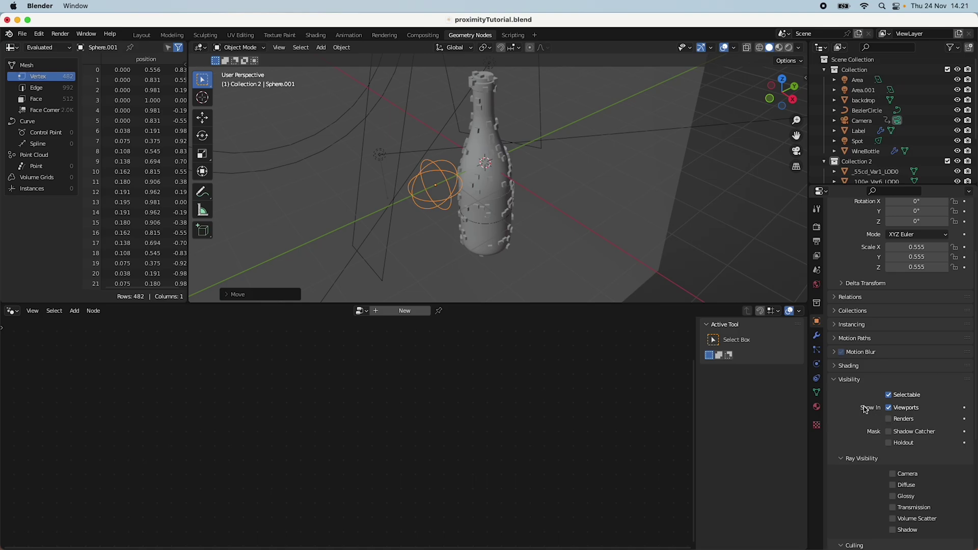
scroll(892, 448, down, 2)
click(849, 351)
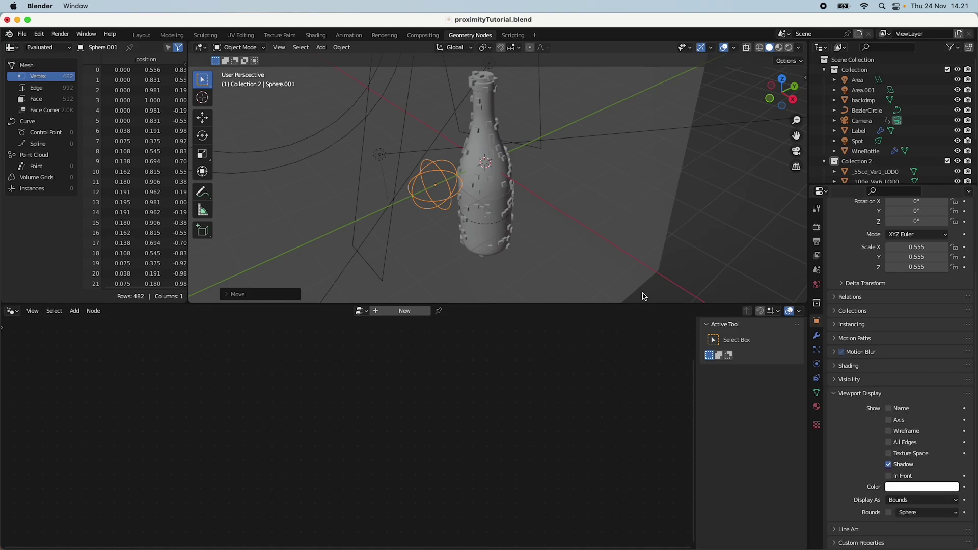
Return to the scene camera view with overlays on and select the wine bottle to reopen its geometry node tree
click(797, 150)
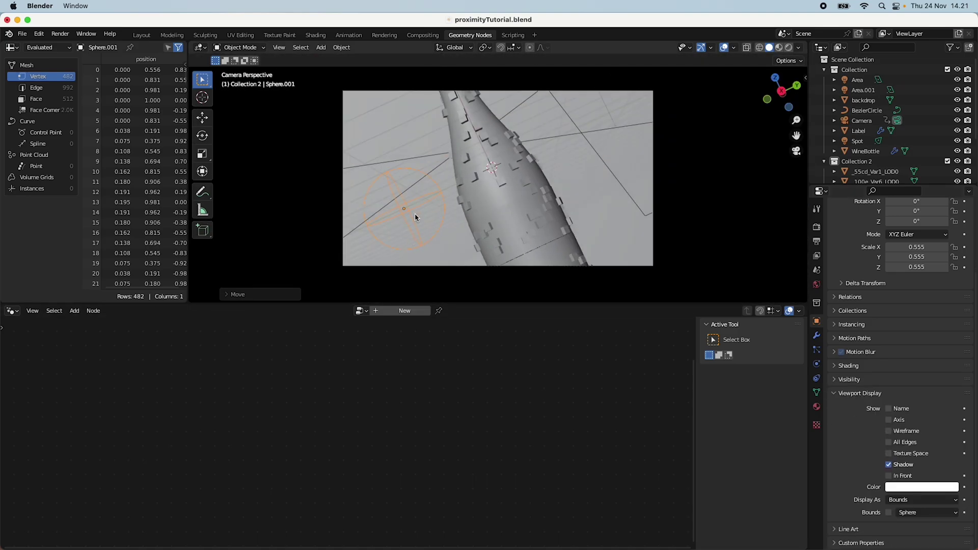
click(730, 49)
click(729, 47)
middle_drag(509, 236, 586, 265)
click(796, 151)
click(518, 209)
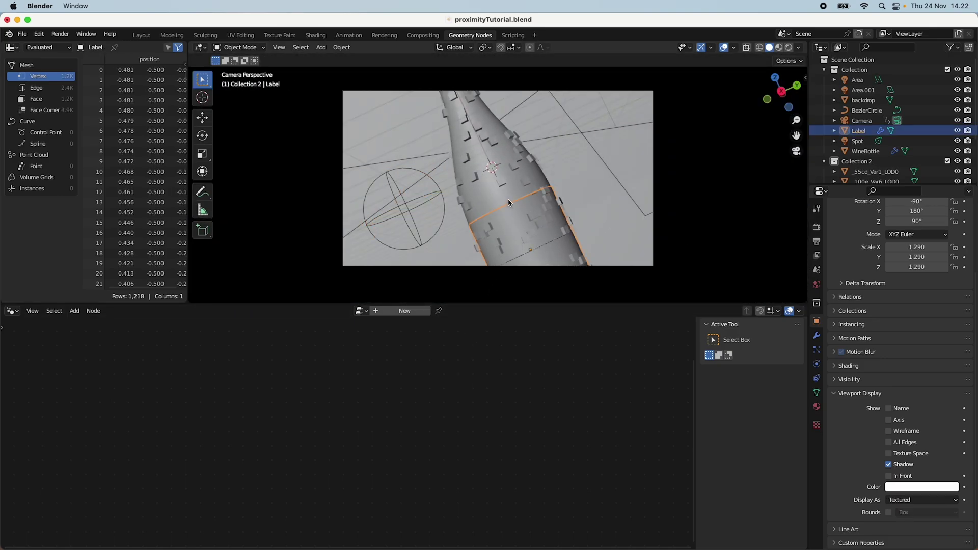
click(509, 202)
scroll(377, 460, up, 3)
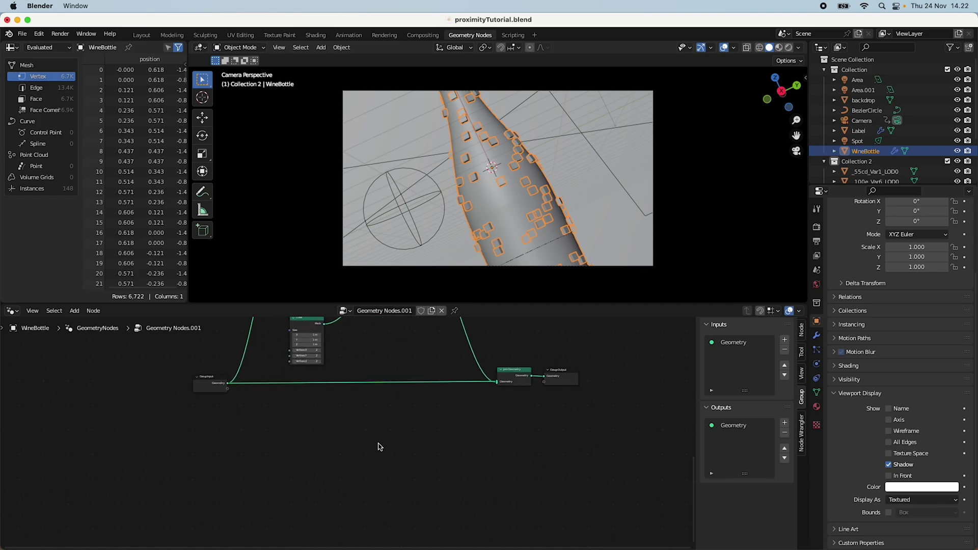
key(shift+a)
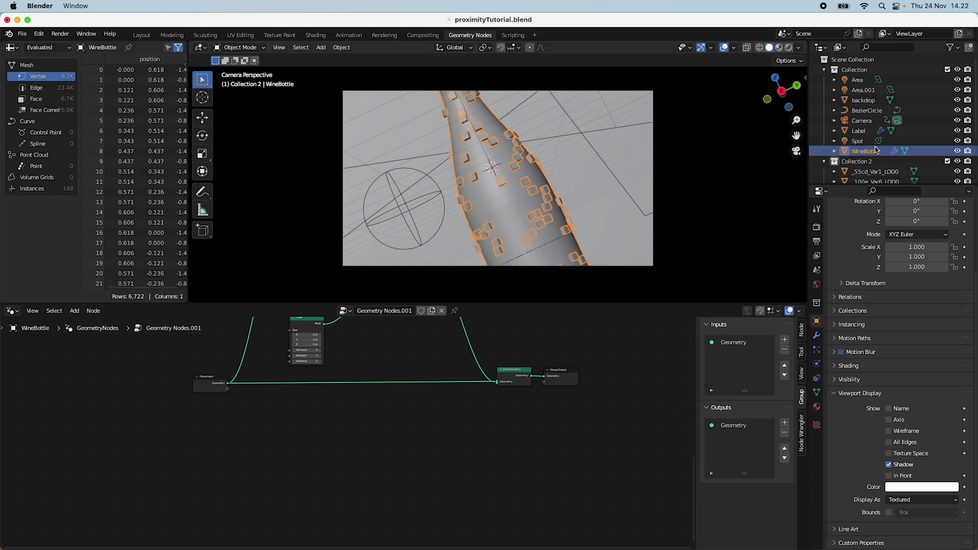
Move the sphere object from Collection 2 into Collection, and collapse Collection 2
scroll(896, 167, down, 3)
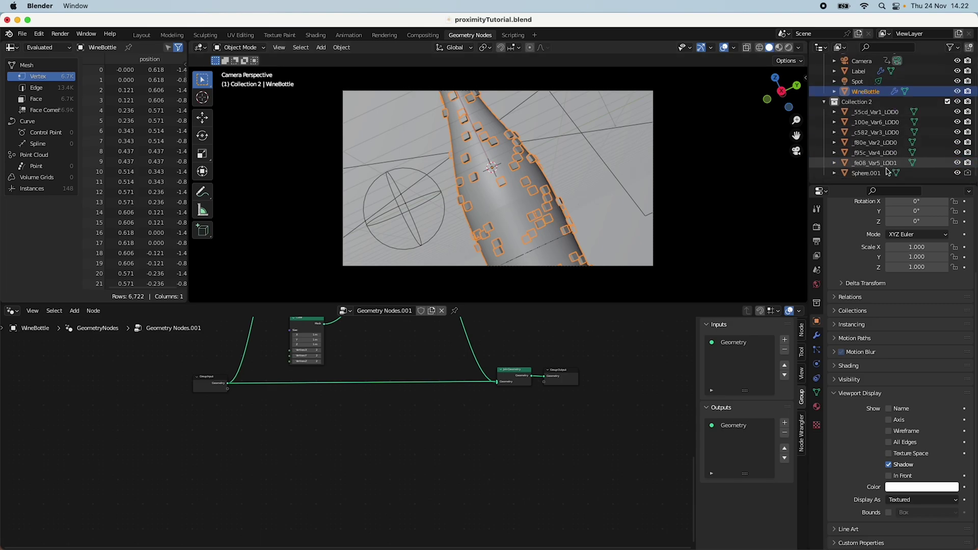
click(887, 172)
drag(888, 171, 866, 94)
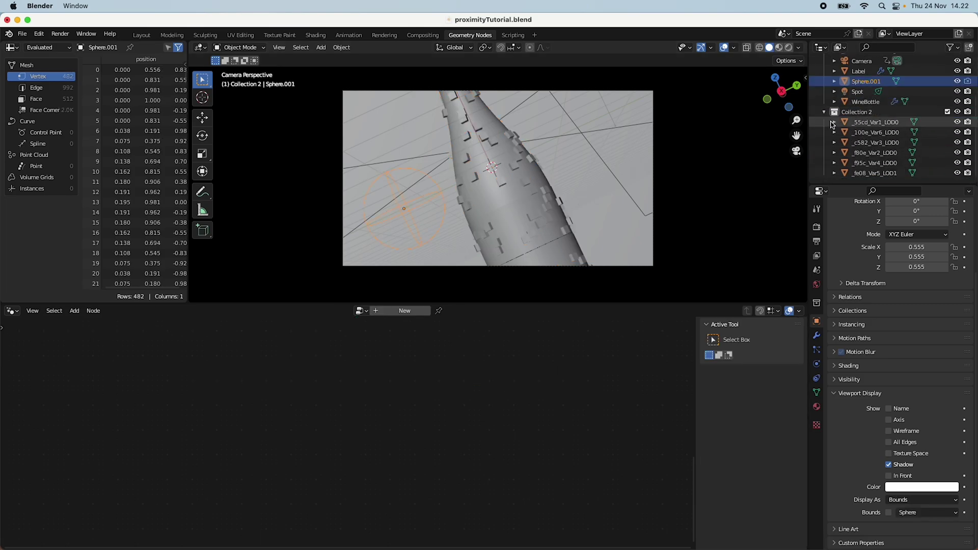
click(824, 111)
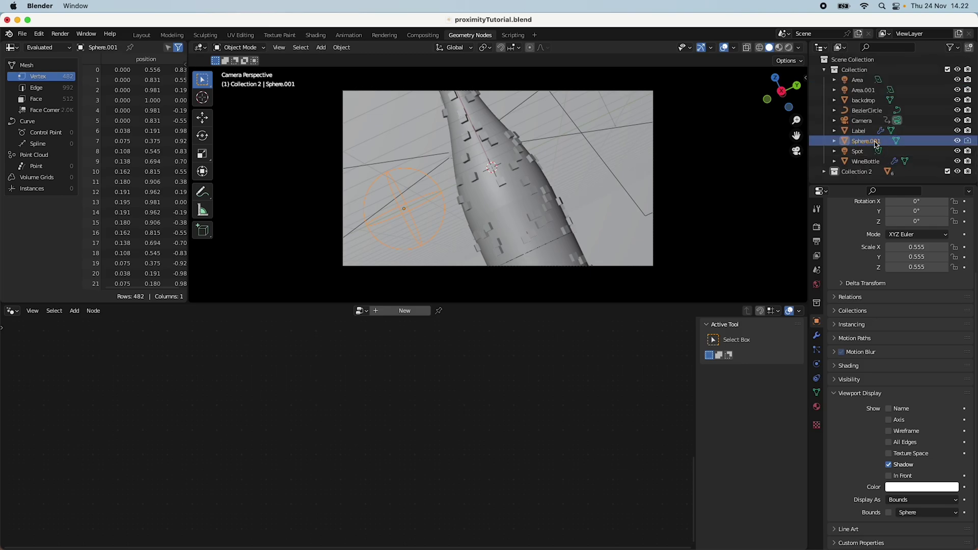
Bring Sphere.001 into the wine bottle's node tree as an Object Info node below Group Input, set to Relative
click(514, 210)
click(492, 202)
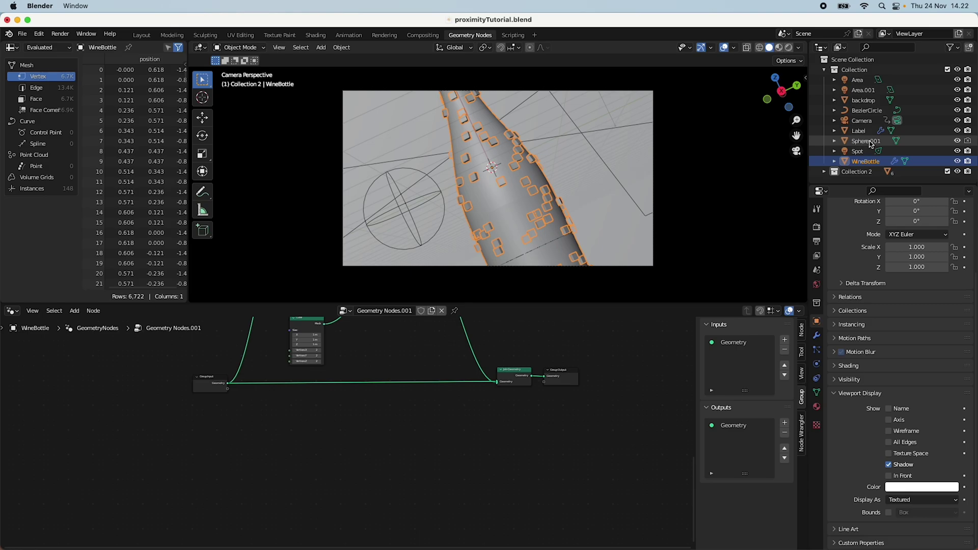
drag(872, 145, 201, 449)
click(230, 437)
scroll(230, 437, up, 1)
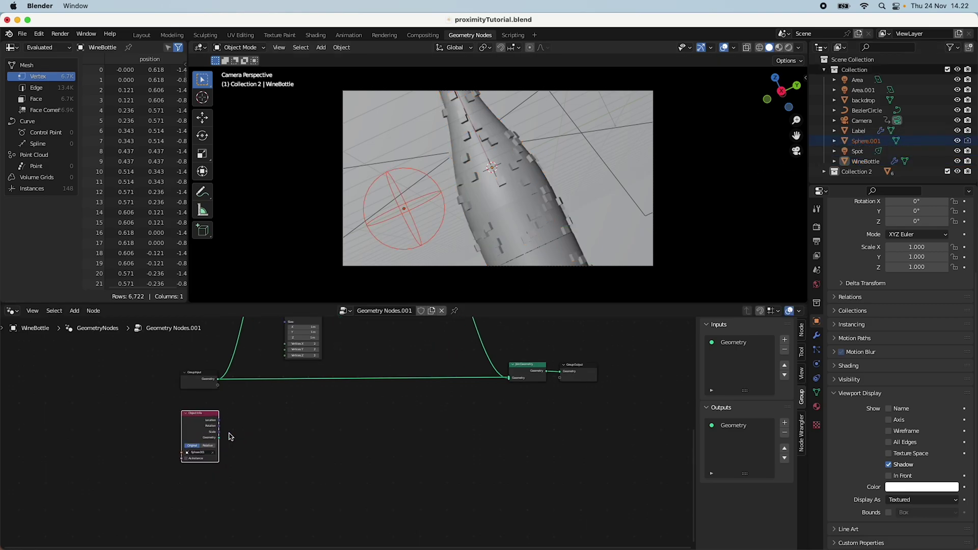
scroll(230, 437, up, 3)
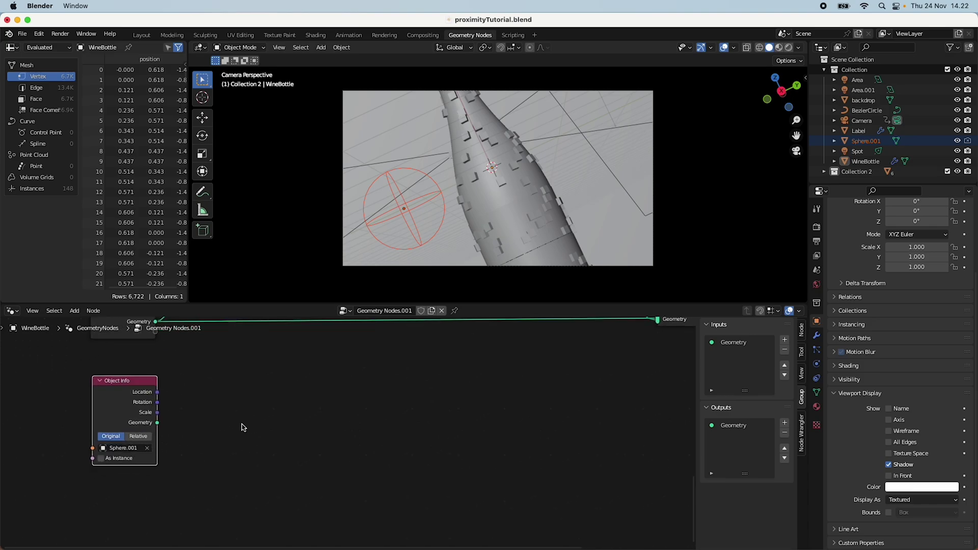
click(138, 437)
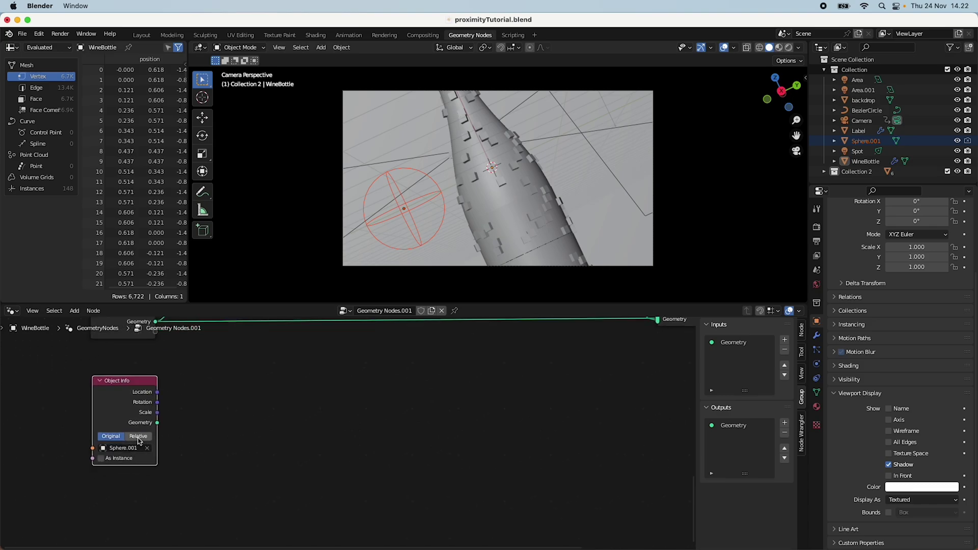
Add a Position node and place it beside the Object Info node
click(272, 421)
key(shift+a)
click(266, 301)
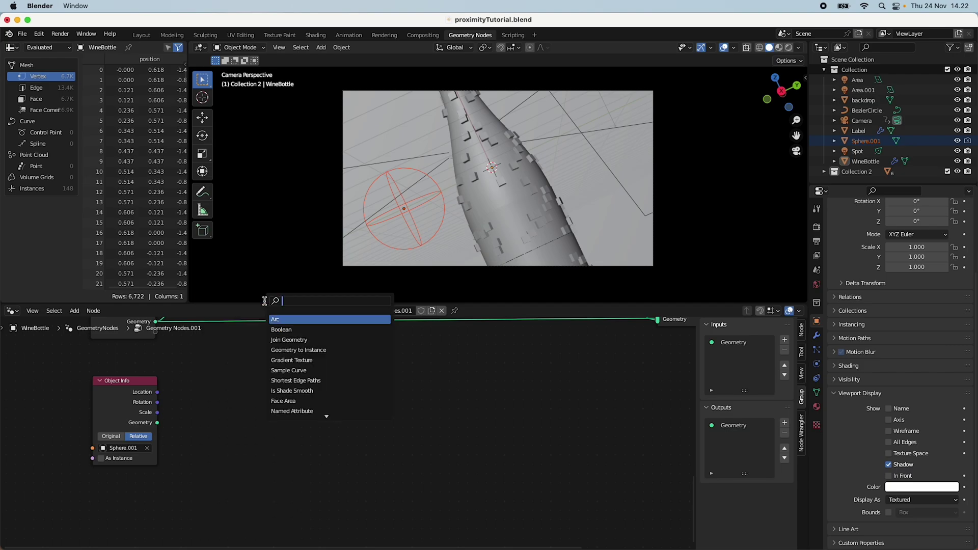
text(pos)
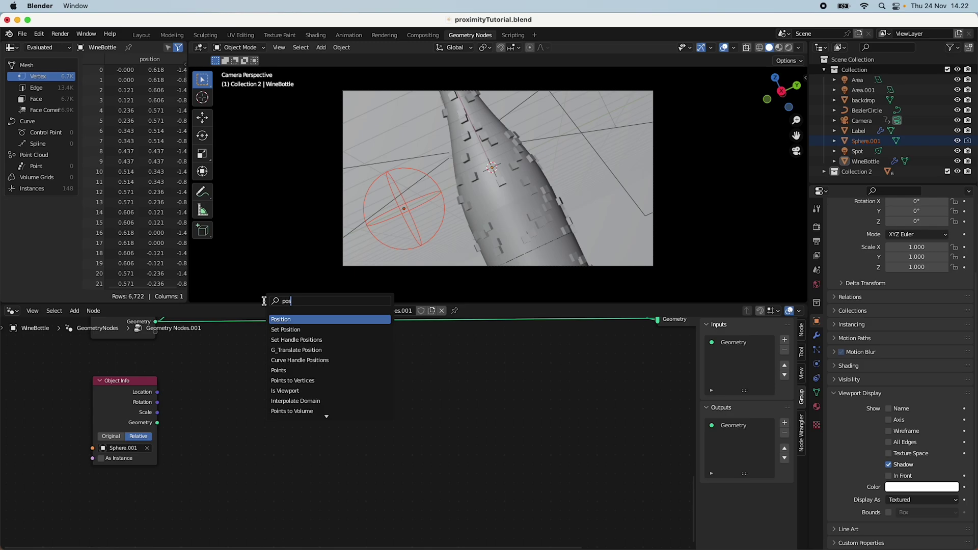
key(Return)
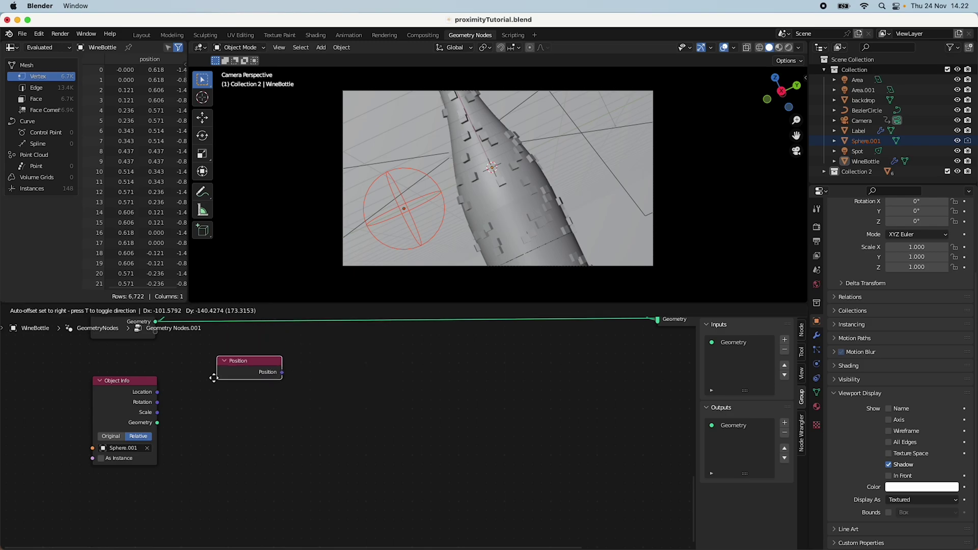
click(181, 387)
Add a Geometry Proximity node and place it just below the Position node
key(shift+a)
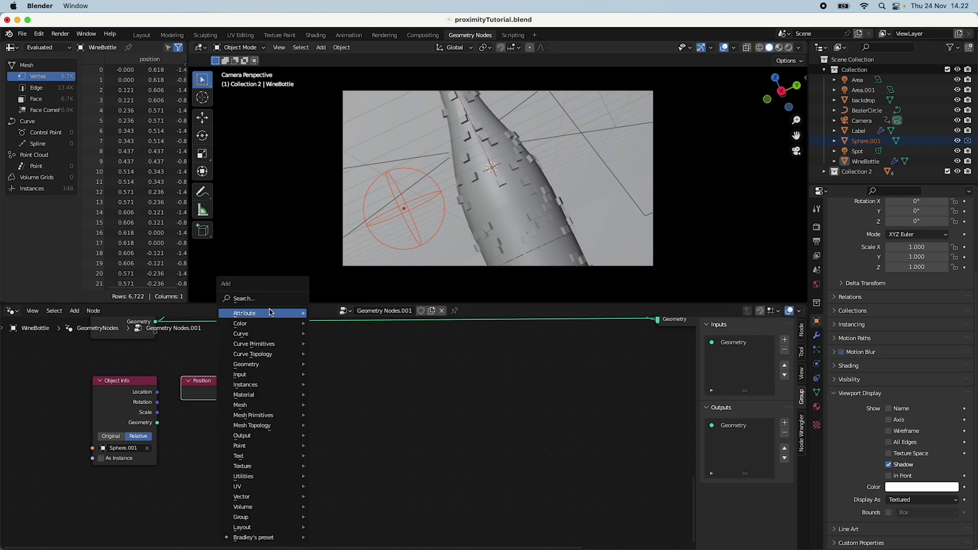
click(270, 300)
text(geometr)
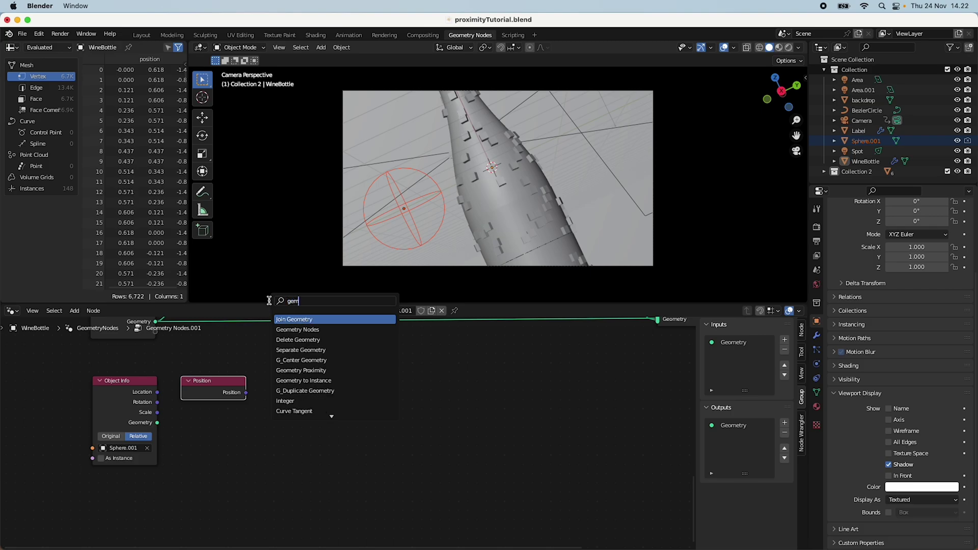
text(y)
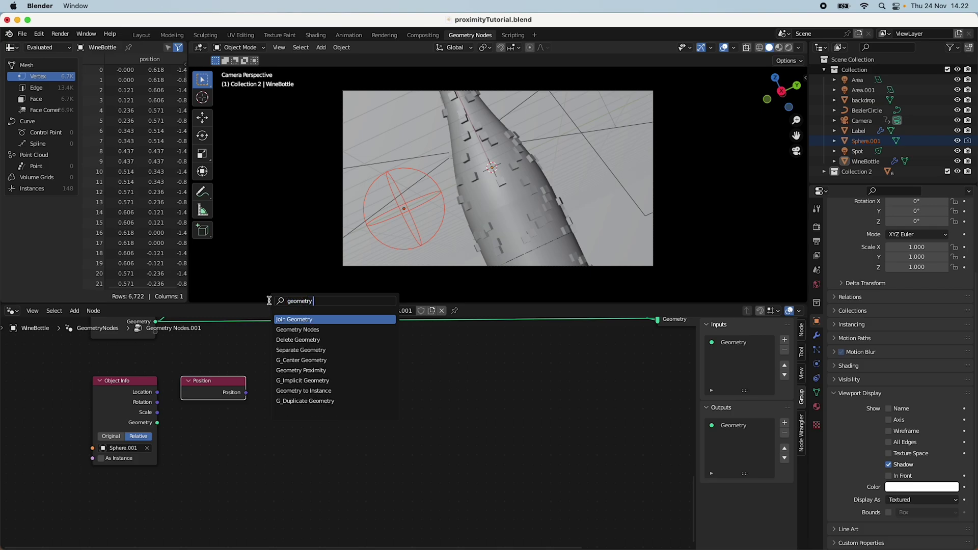
text( pro)
key(Return)
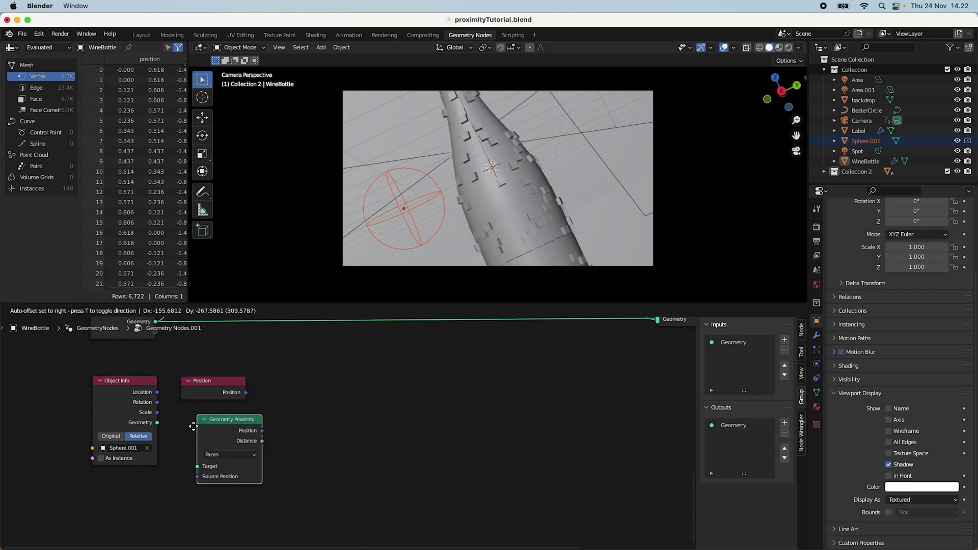
click(181, 421)
Add a Vector Math node to the right of the Position node and set its operation to Distance
key(shift+a)
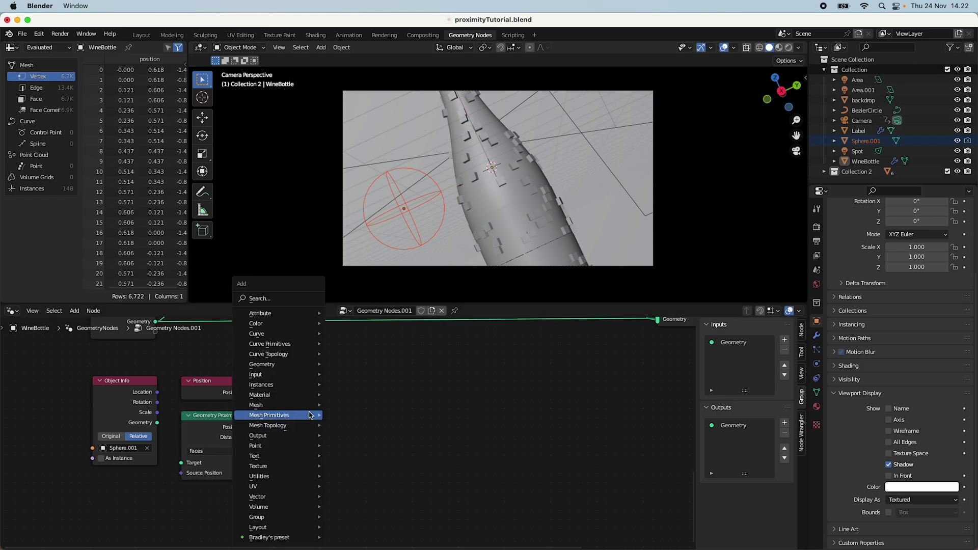
click(291, 300)
text(distance)
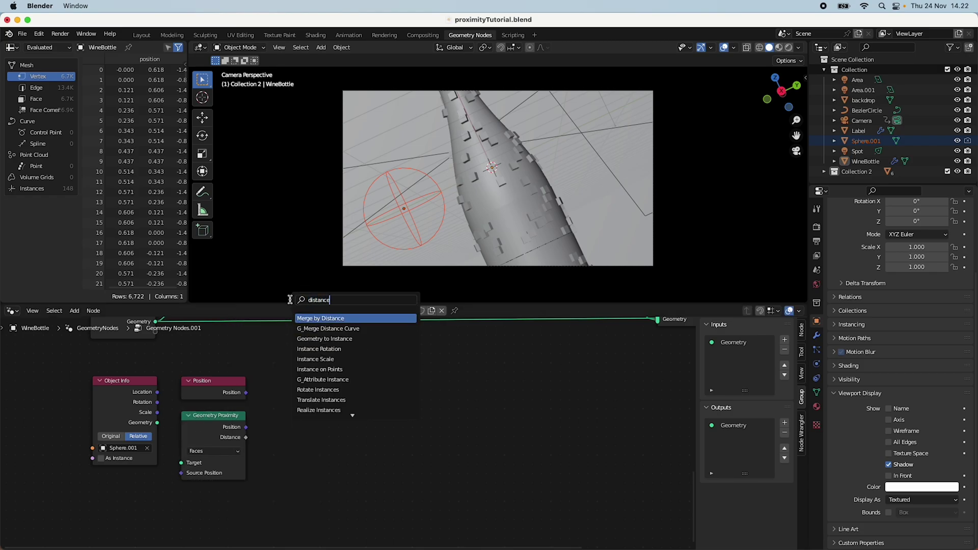
key(BackSpace)
key(BackSpace)
key(BackSpace)
key(BackSpace)
key(BackSpace)
key(BackSpace)
key(BackSpace)
key(BackSpace)
text(vecto)
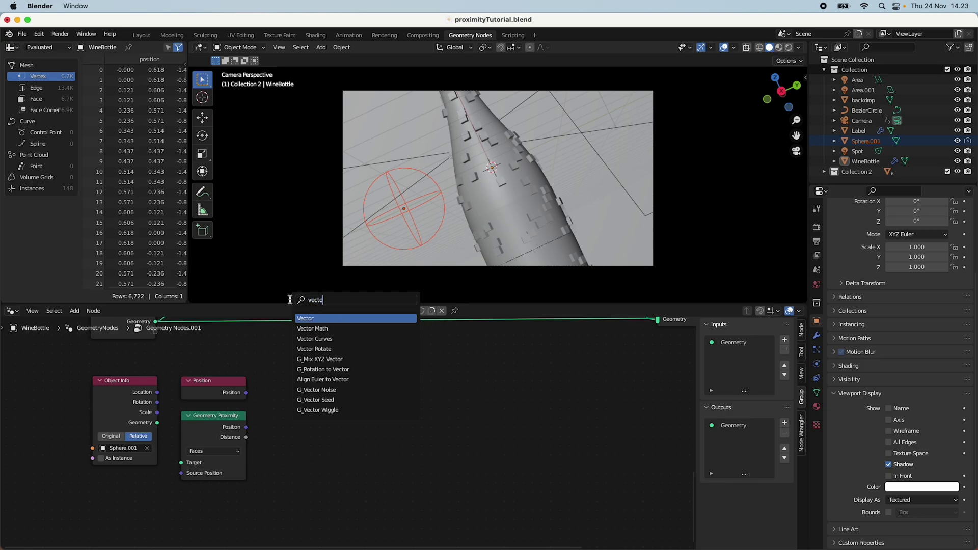
key(Down)
key(Return)
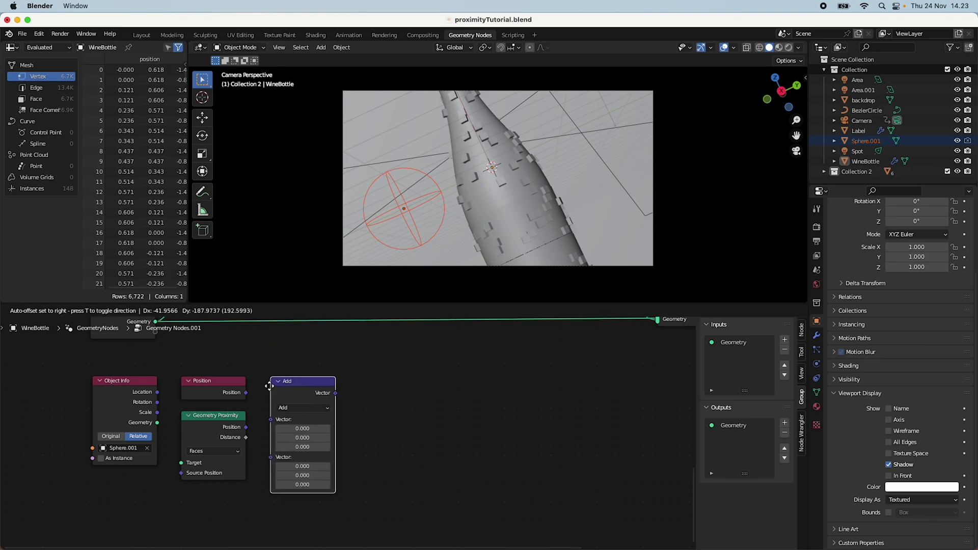
click(265, 387)
click(296, 408)
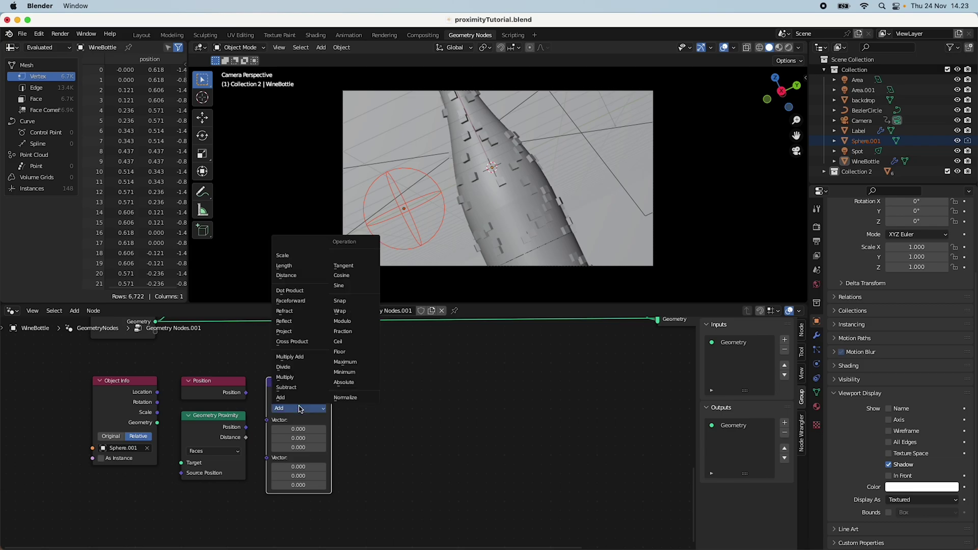
click(298, 276)
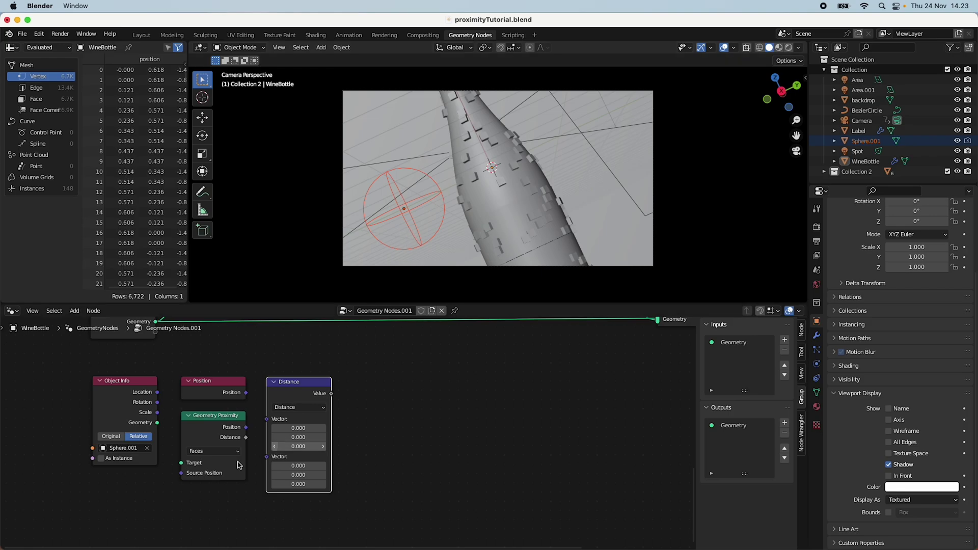
Link Object Info's Geometry to the Geometry Proximity Target, and both Position outputs to the two Distance vectors
drag(157, 423, 182, 463)
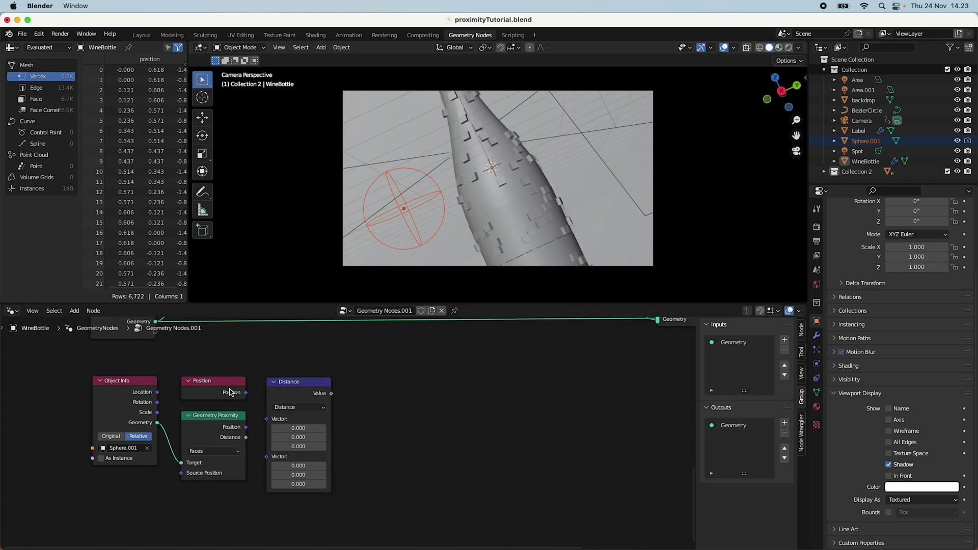
drag(247, 394, 273, 433)
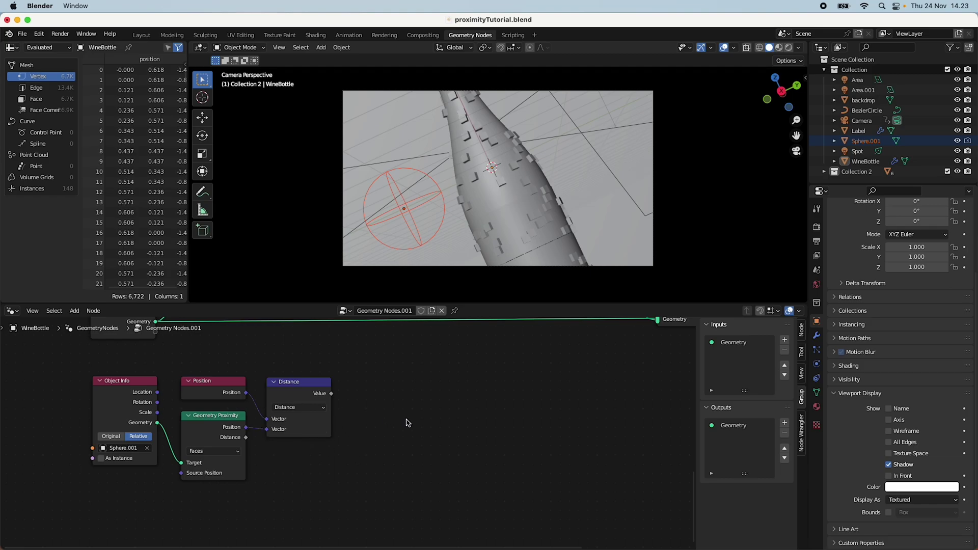
Add a Math node after the Distance node, set to Multiply Add with Clamp enabled
key(shift+a)
text(mul)
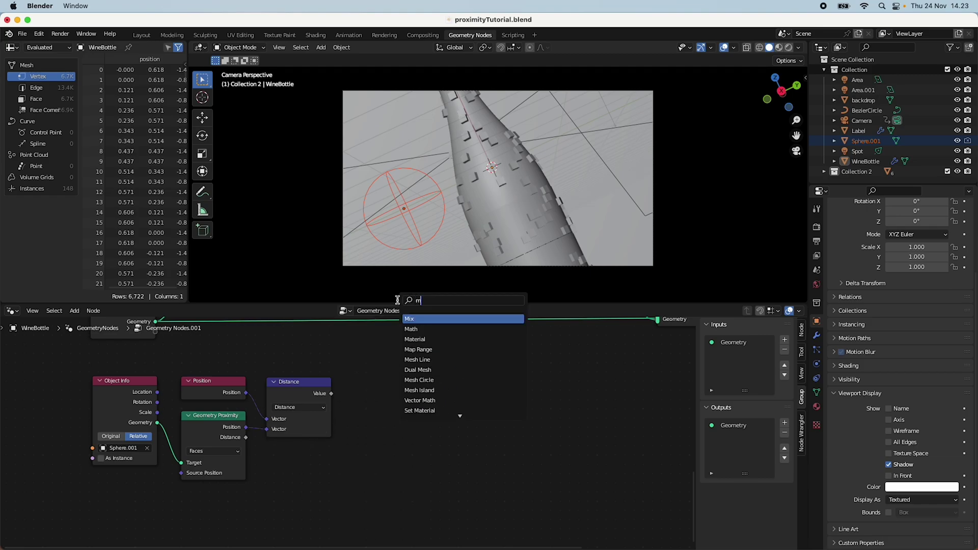
key(BackSpace)
key(BackSpace)
text(ath)
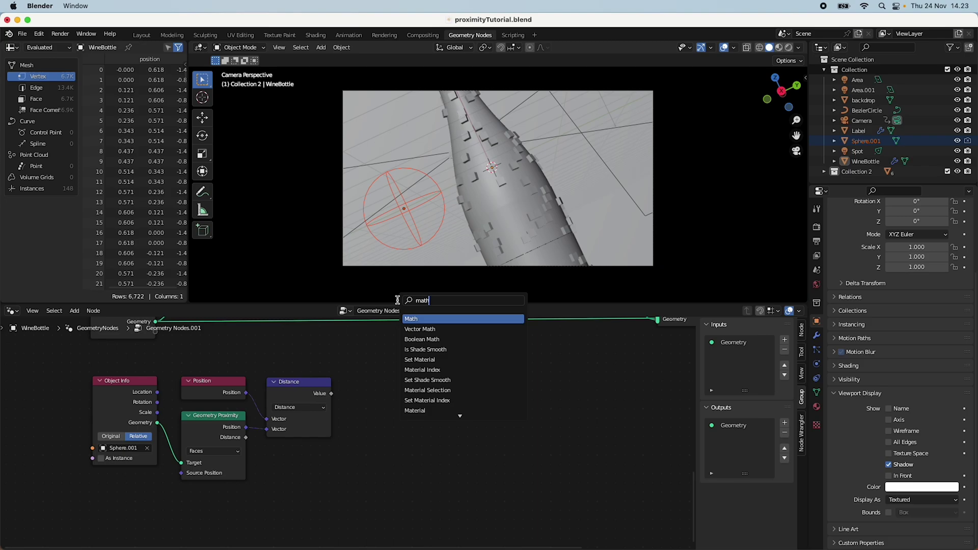
key(Return)
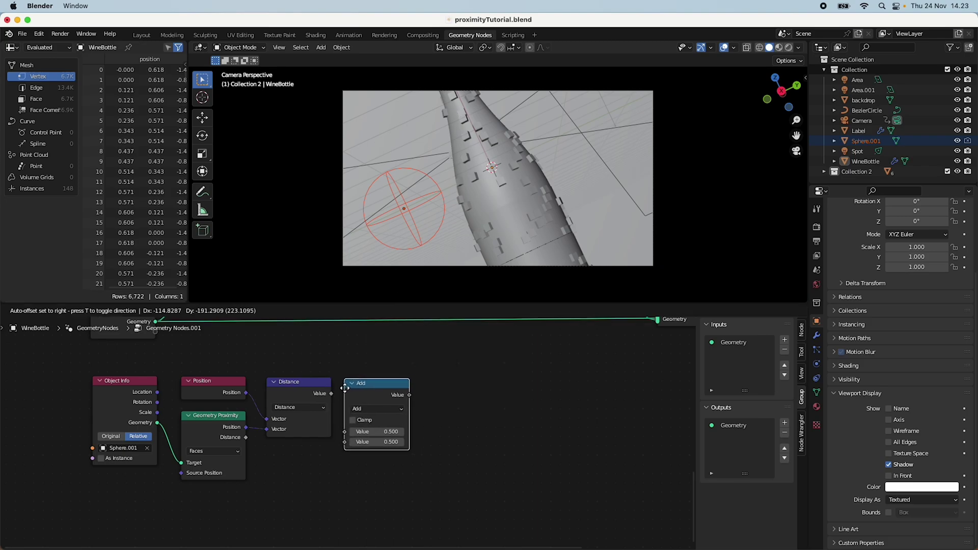
click(357, 398)
click(378, 409)
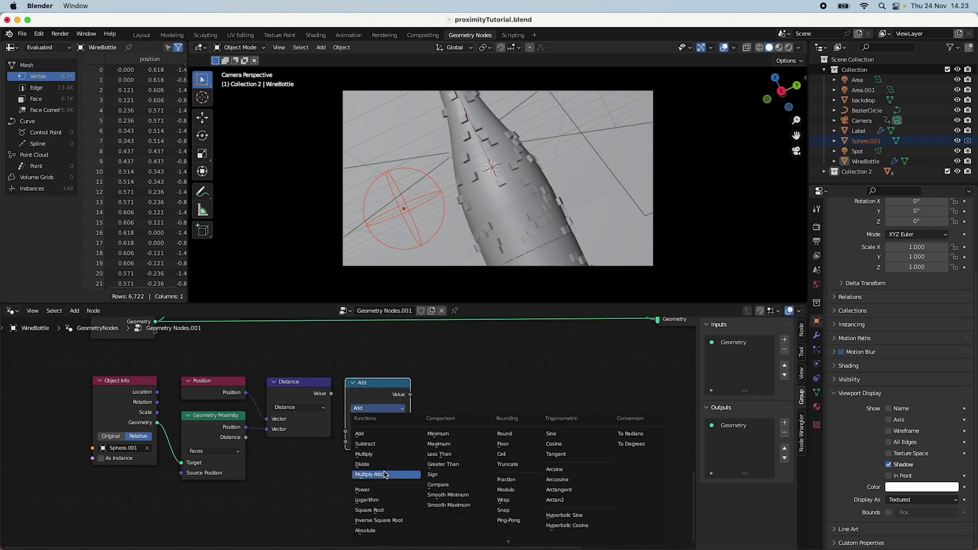
click(386, 475)
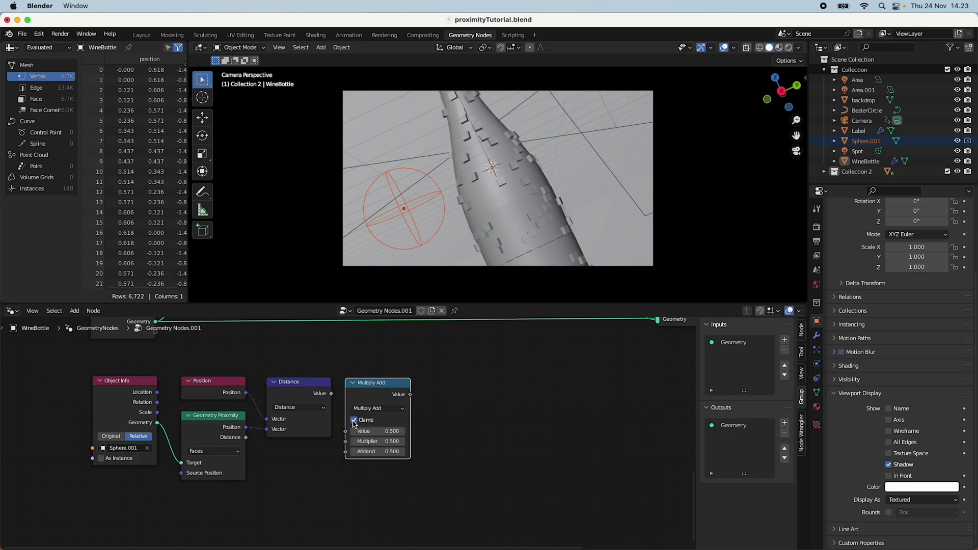
Feed the Distance value into the Multiply Add node's Value, with Multiplier set to 1 and Addend to -1
drag(331, 393, 347, 431)
click(391, 440)
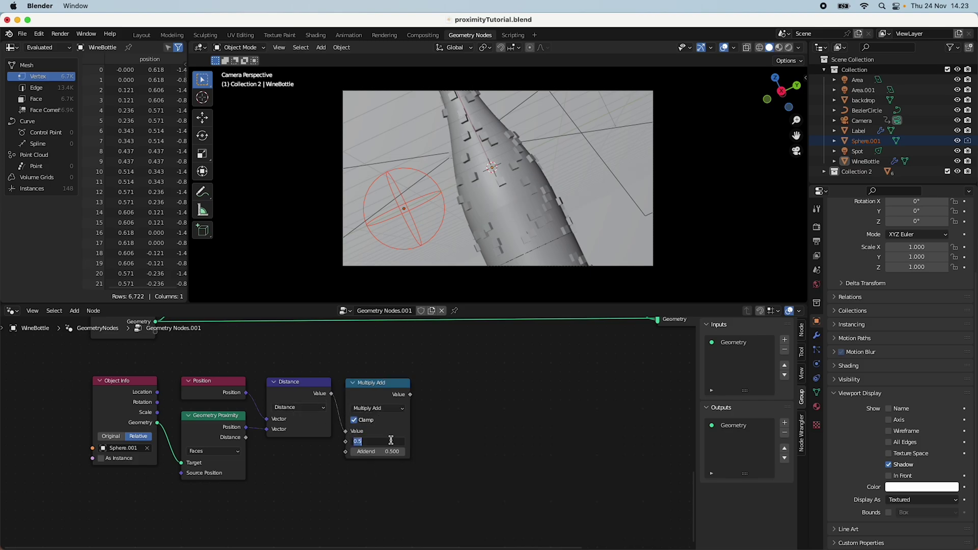
text(1)
key(Return)
Add a Float Curve node after Multiply Add and link the Multiply Add value to its Factor
key(shift+a)
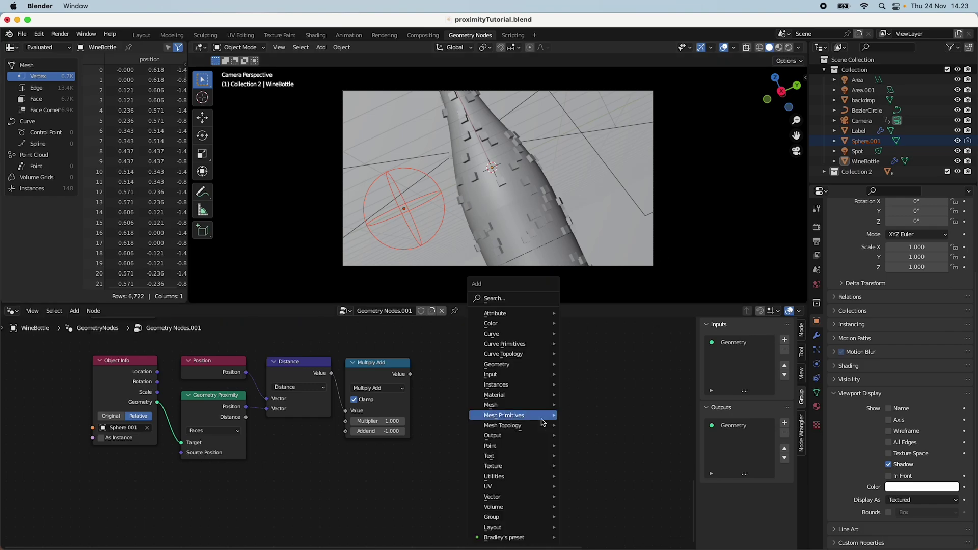
text(float)
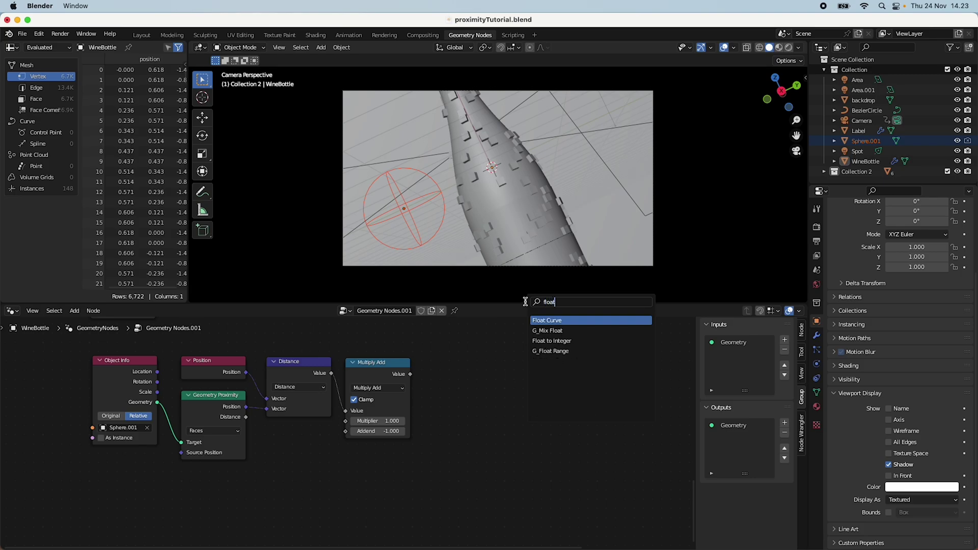
key(Return)
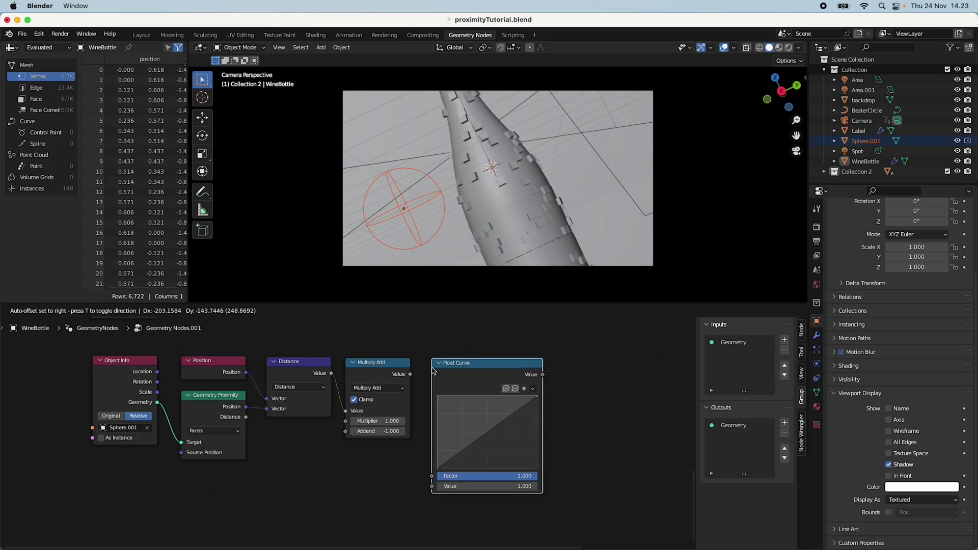
click(433, 368)
drag(411, 374, 440, 477)
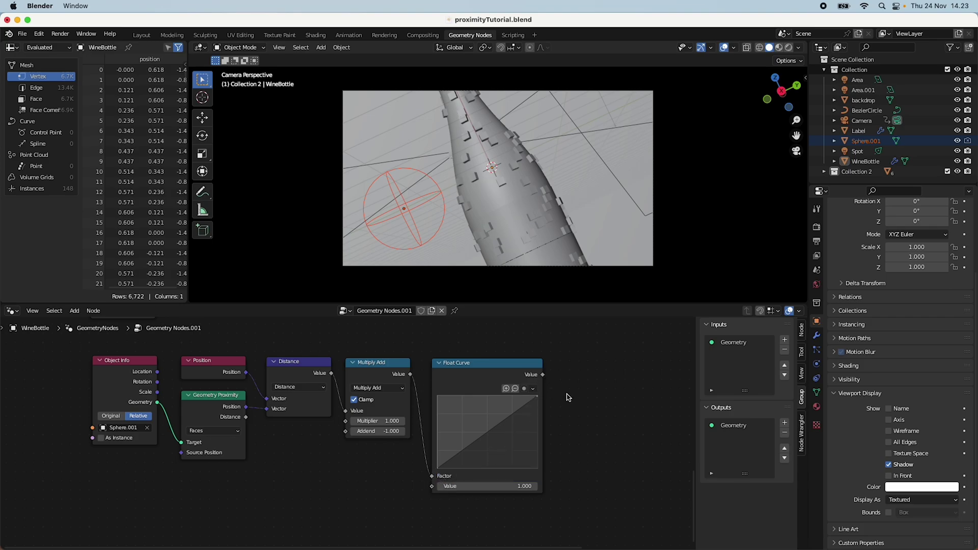
Duplicate the Multiply Add node after Float Curve as an unclamped Multiply node, with the curve's Value output linked to its first value
scroll(614, 434, down, 2)
middle_drag(607, 438, 479, 471)
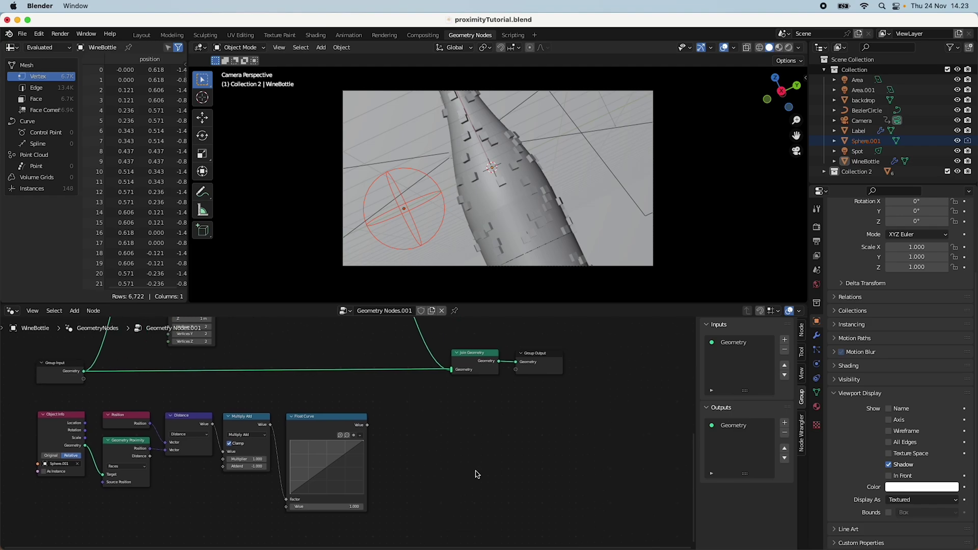
click(252, 431)
key(shift+d)
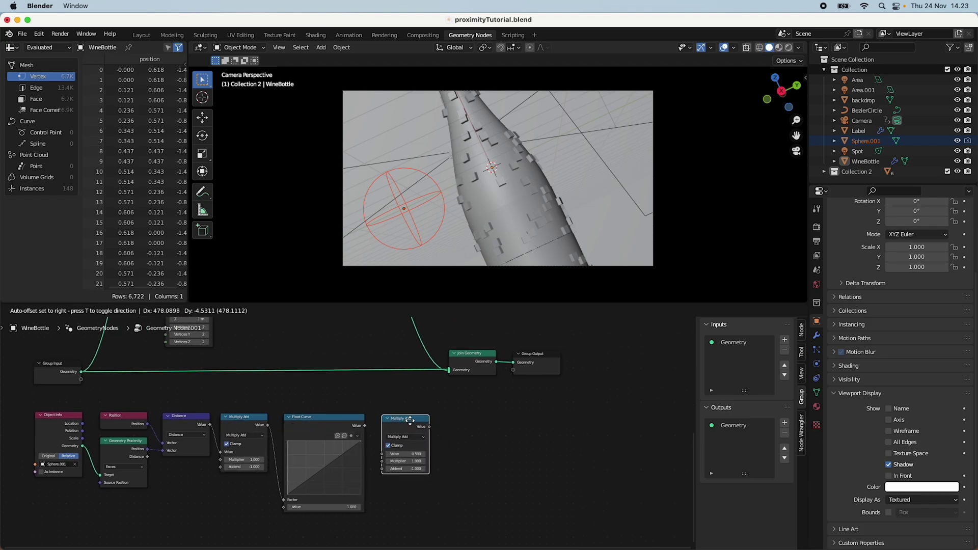
click(461, 429)
click(406, 437)
click(395, 470)
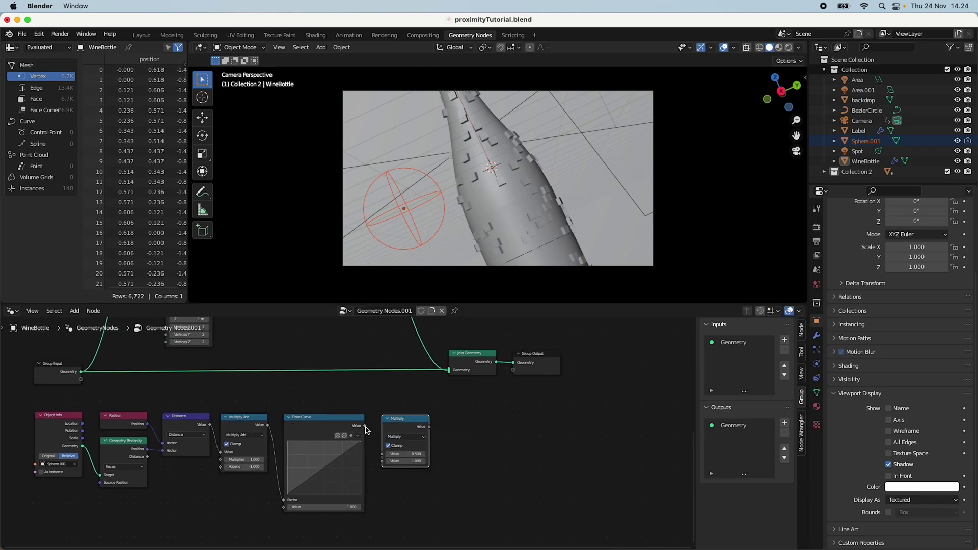
drag(365, 425, 388, 453)
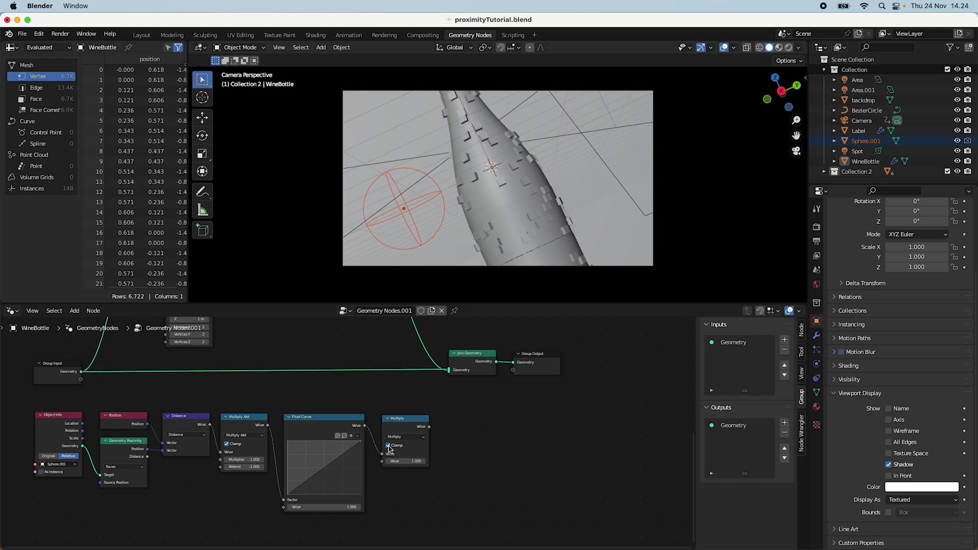
Add a Combine XYZ node after Multiply and link the Multiply value to its X, Y and Z inputs
key(shift+a)
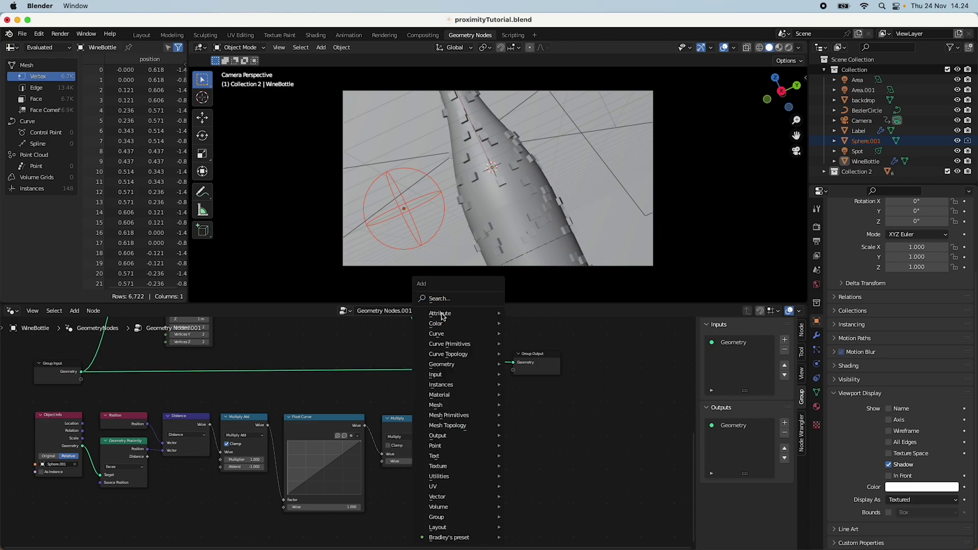
text(combine)
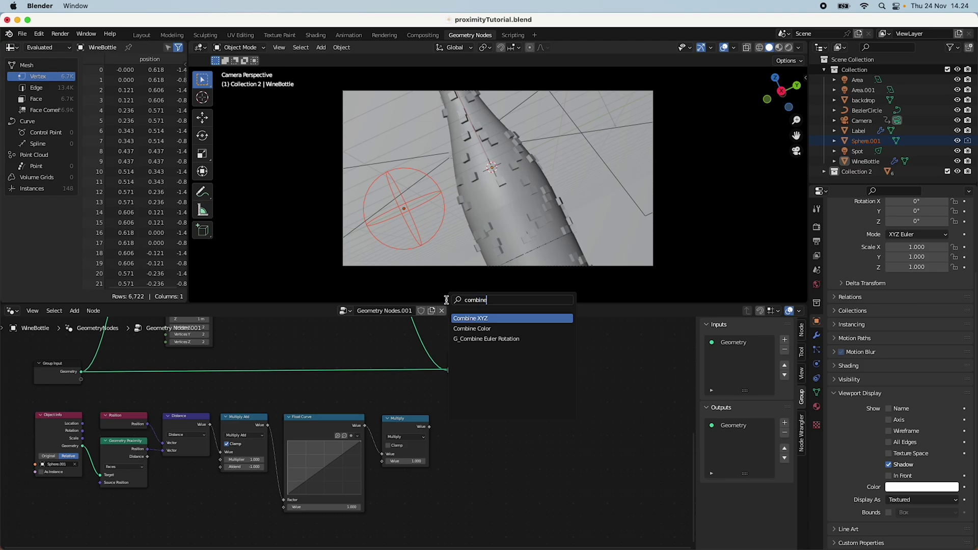
click(490, 316)
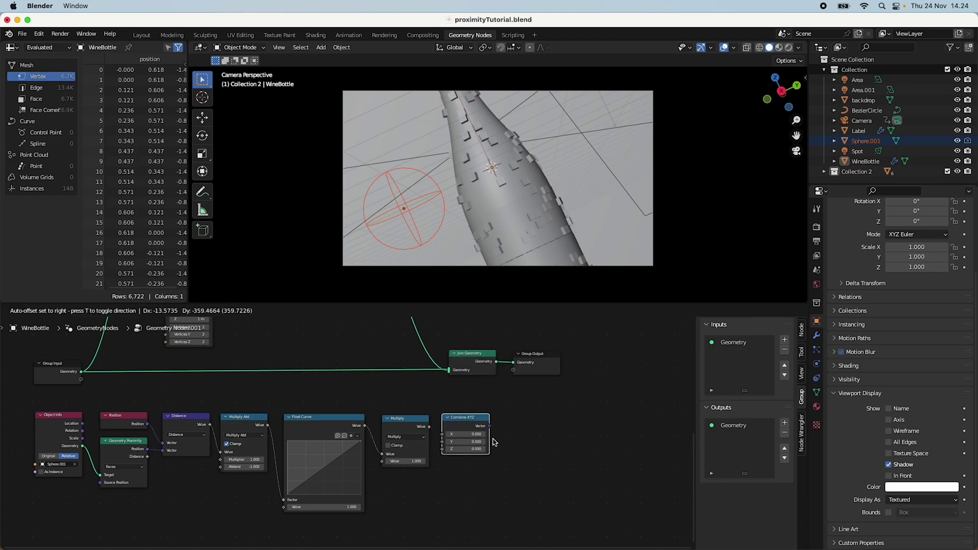
click(488, 438)
drag(430, 427, 444, 454)
Link the Combine XYZ vector to the Scale input of the Instance on Points node
scroll(376, 472, down, 2)
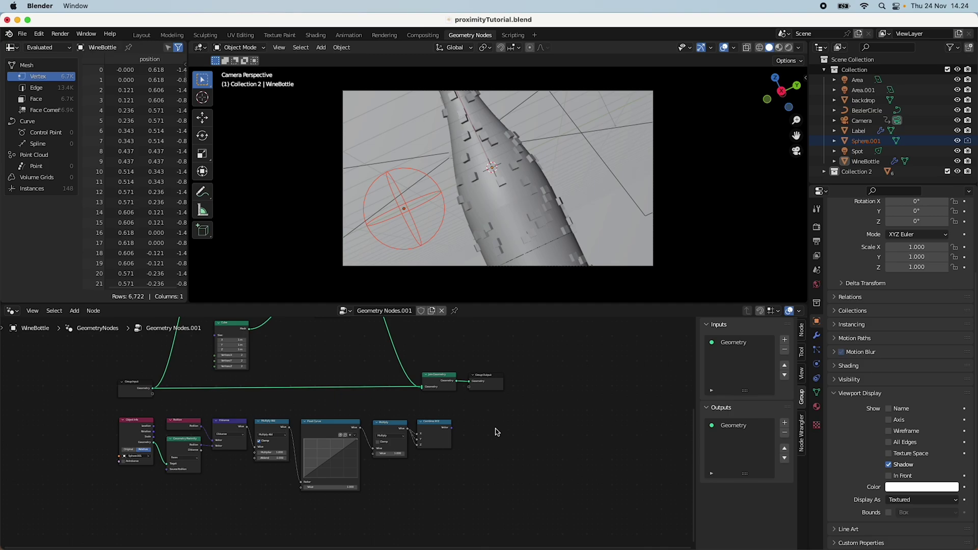
scroll(457, 437, down, 1)
middle_drag(488, 396, 540, 422)
middle_drag(455, 366, 503, 360)
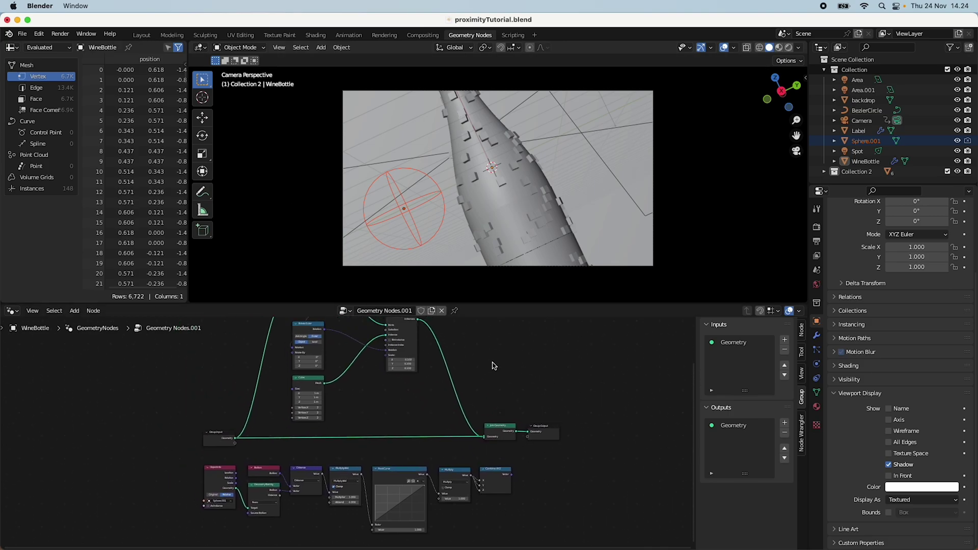
middle_drag(426, 428, 412, 407)
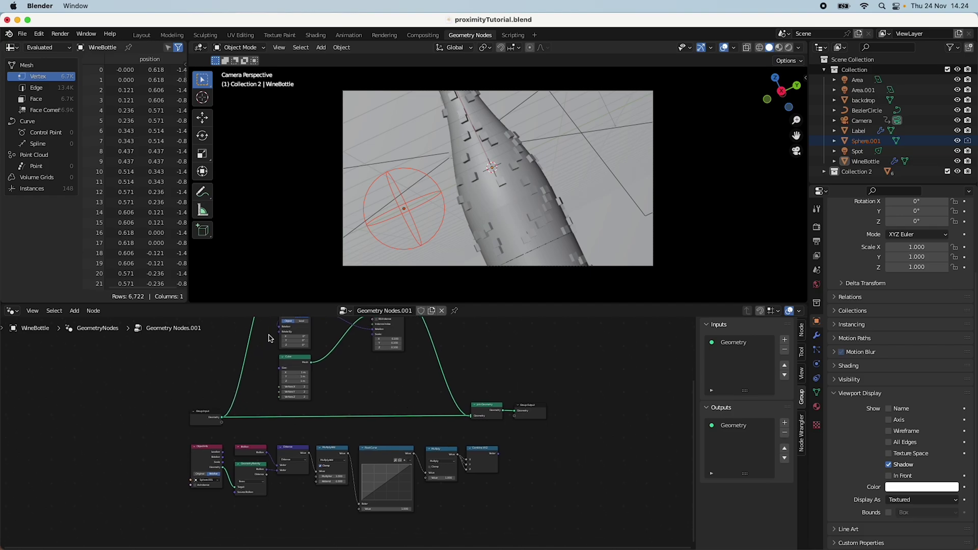
scroll(525, 468, up, 1)
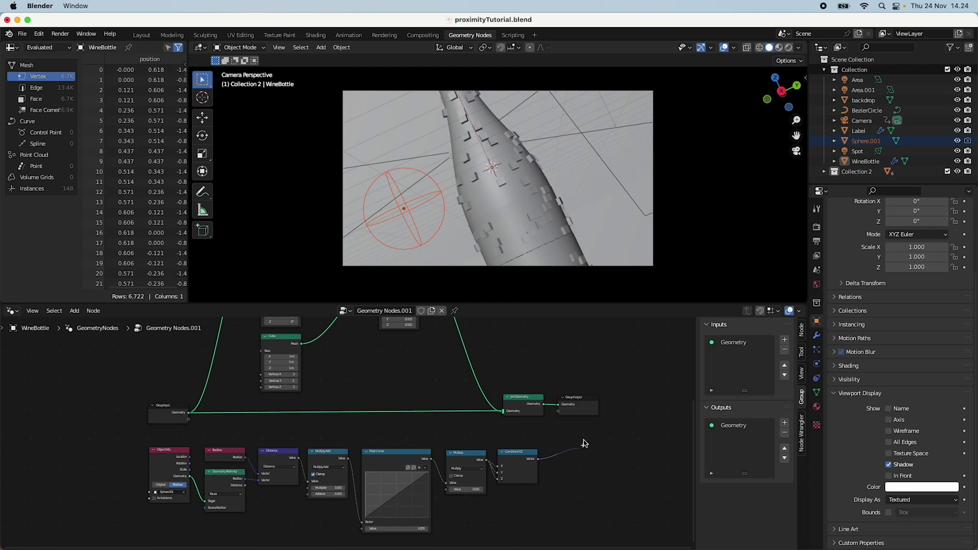
drag(585, 444, 378, 366)
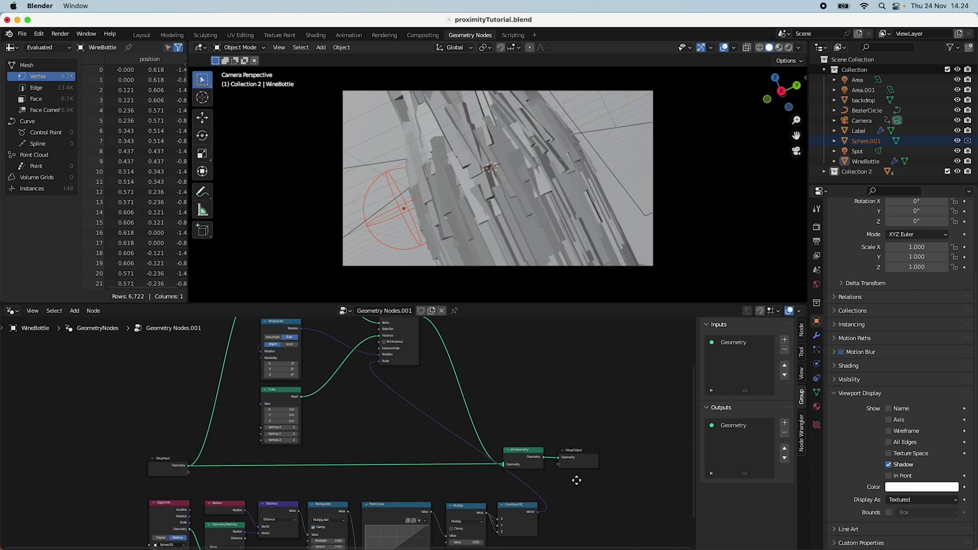
middle_drag(574, 478, 571, 403)
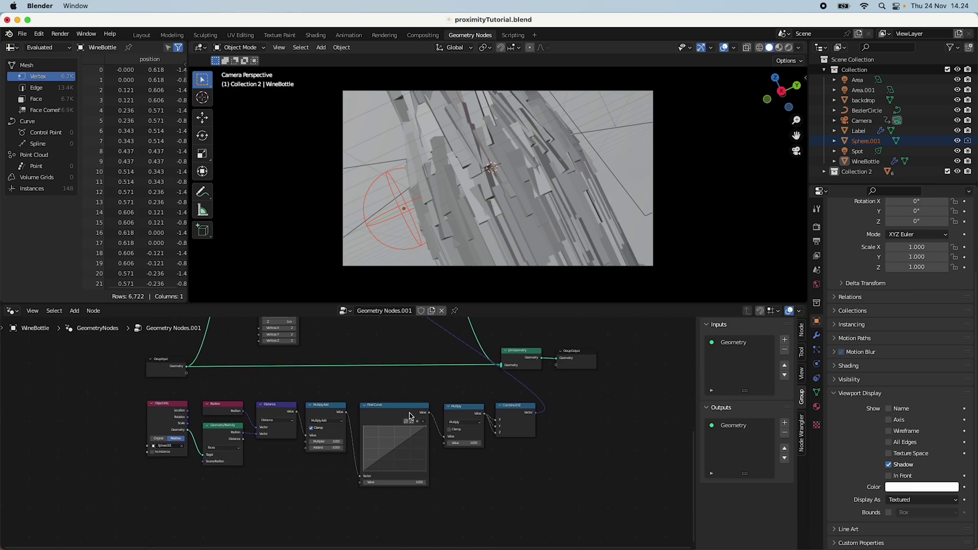
Invert the Float Curve so it descends from its maximum at the start to an end point at 0.62727, 0
scroll(405, 458, up, 2)
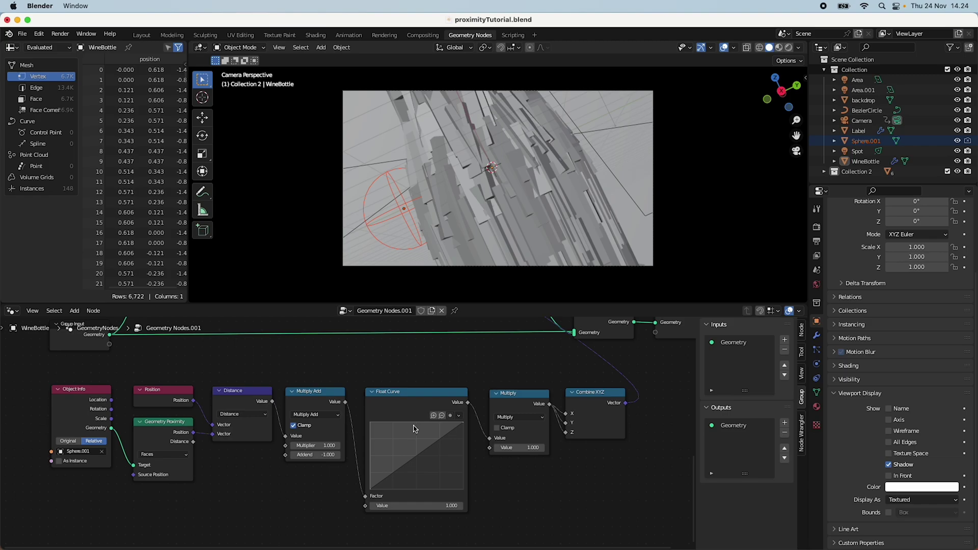
drag(462, 426, 464, 489)
drag(371, 490, 370, 423)
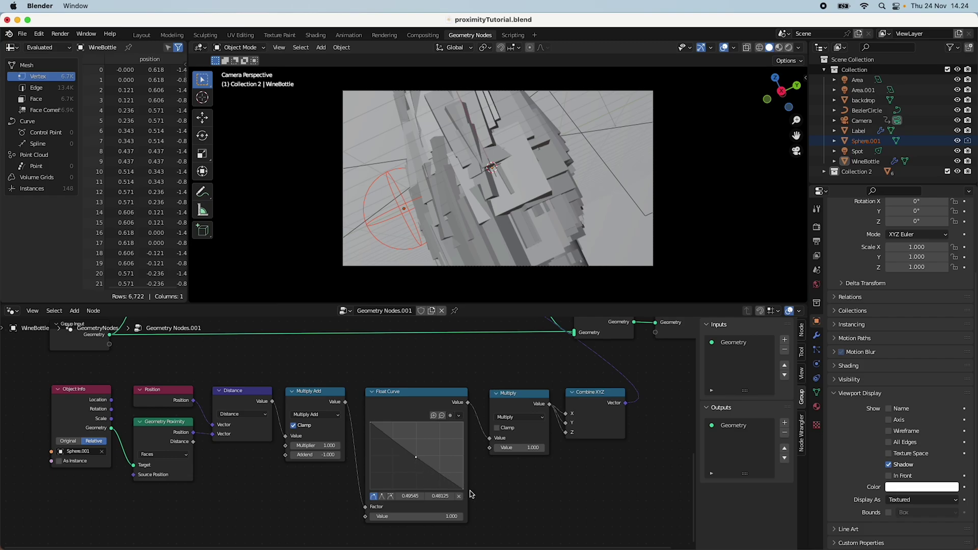
drag(462, 494, 439, 486)
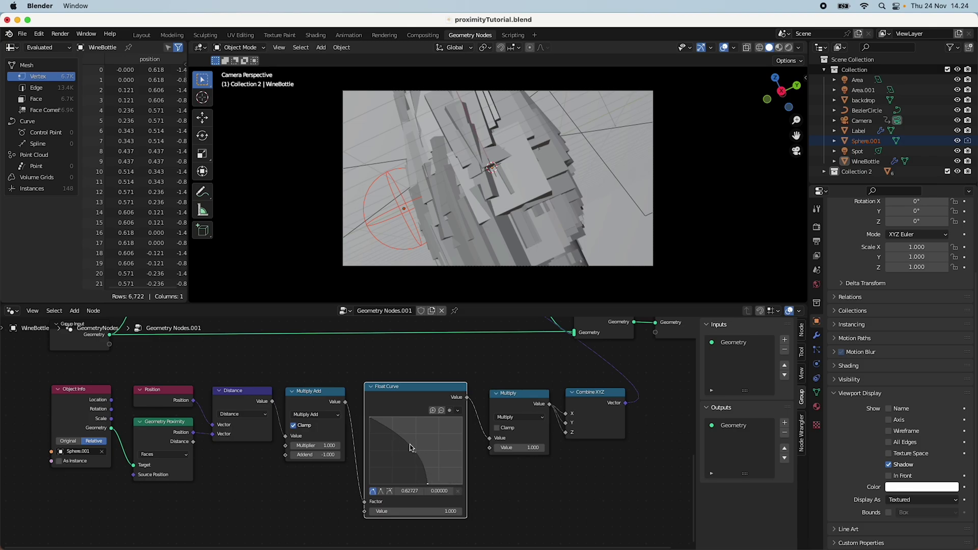
Set the Cube node's X, Y and Z size to 0.1 m
scroll(487, 190, down, 4)
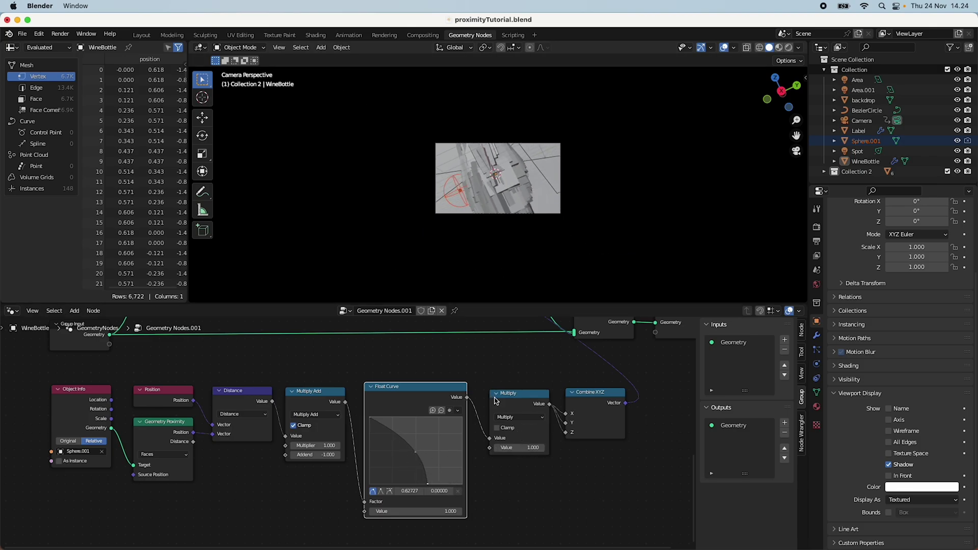
middle_drag(427, 390, 372, 479)
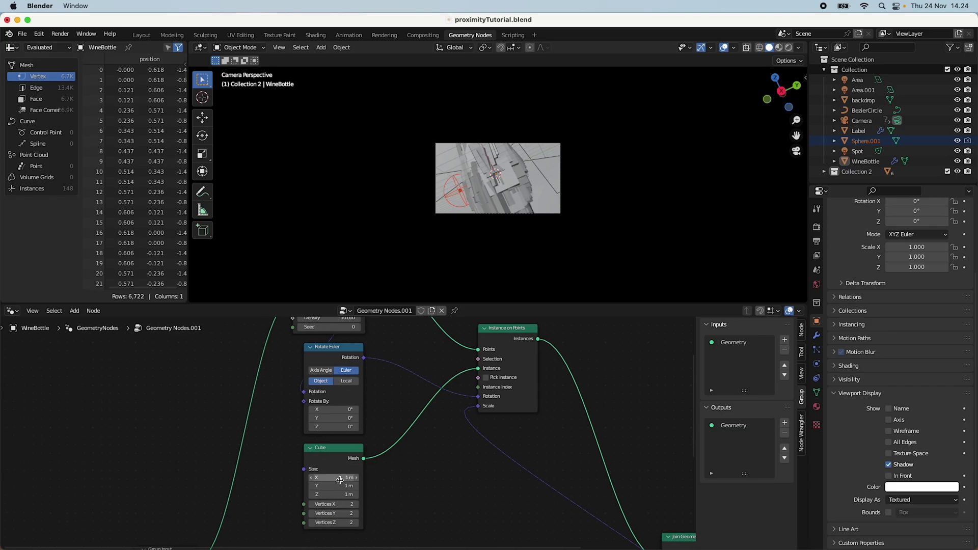
drag(338, 478, 339, 482)
key(Return)
text(0.1)
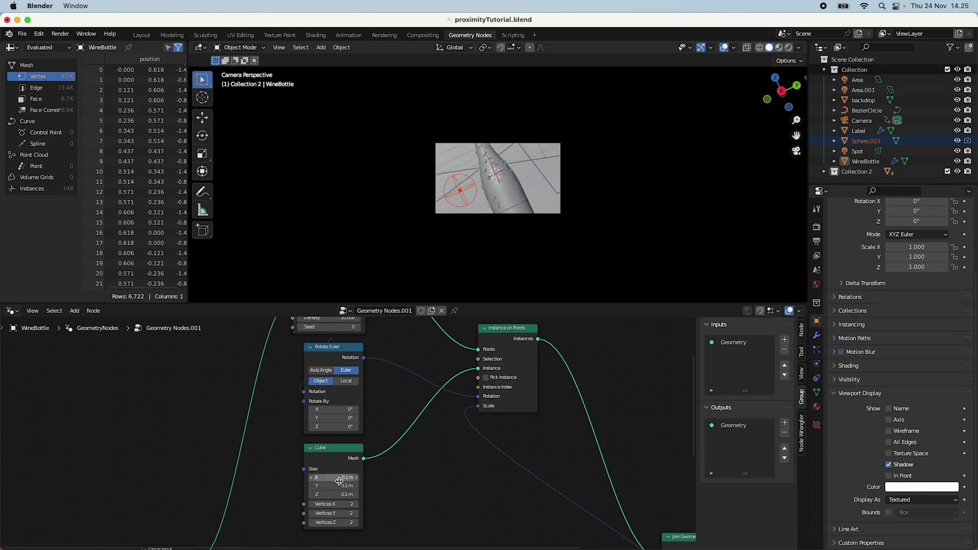
key(Return)
scroll(542, 135, up, 5)
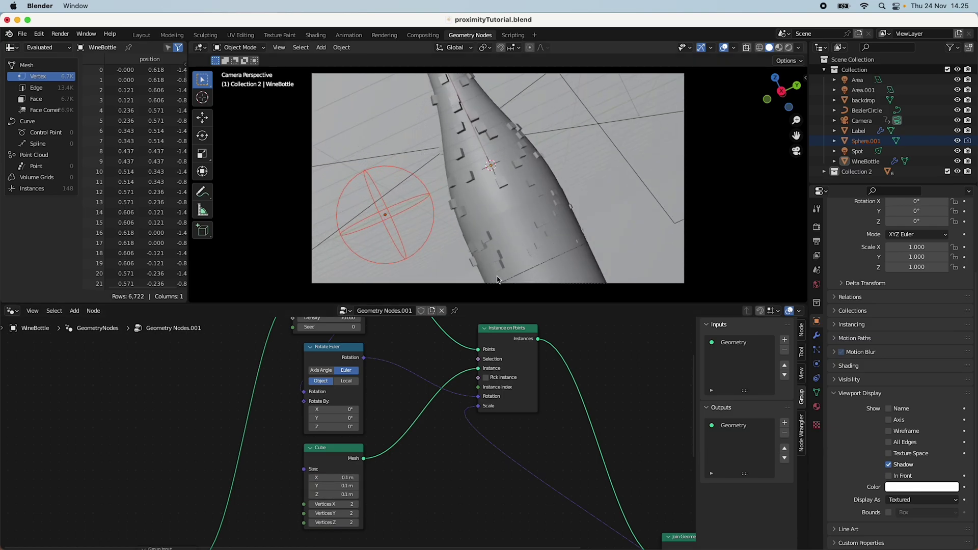
scroll(497, 279, up, 2)
key(Home)
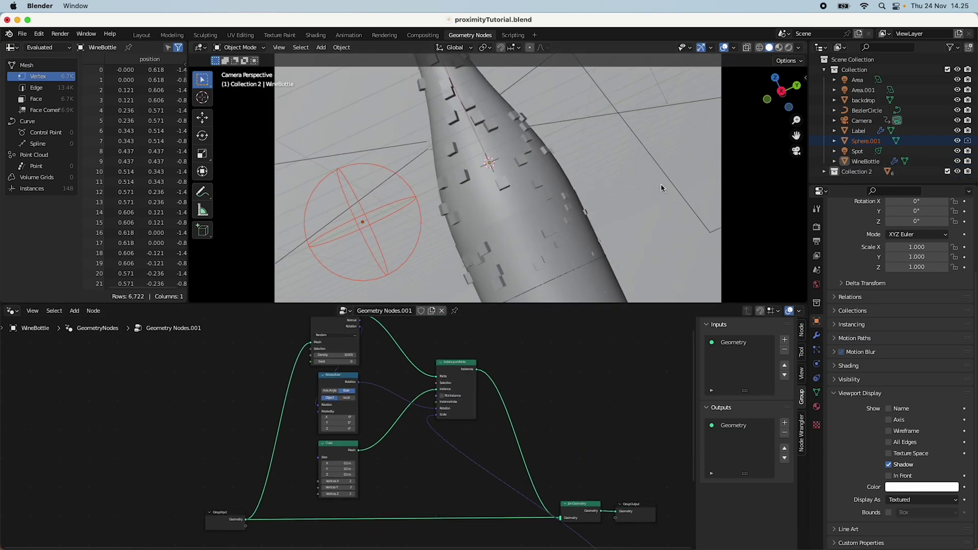
middle_drag(662, 185, 477, 203)
click(455, 192)
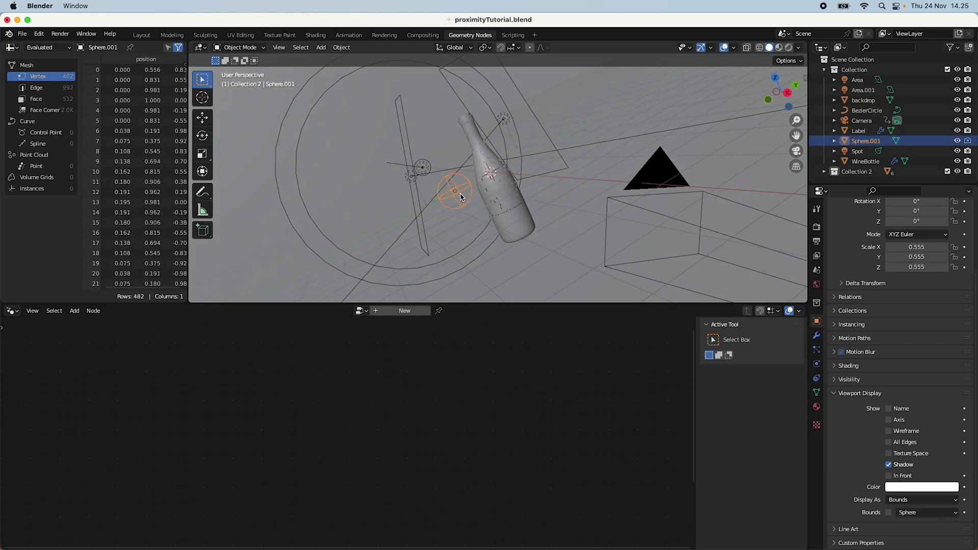
key(g)
key(y)
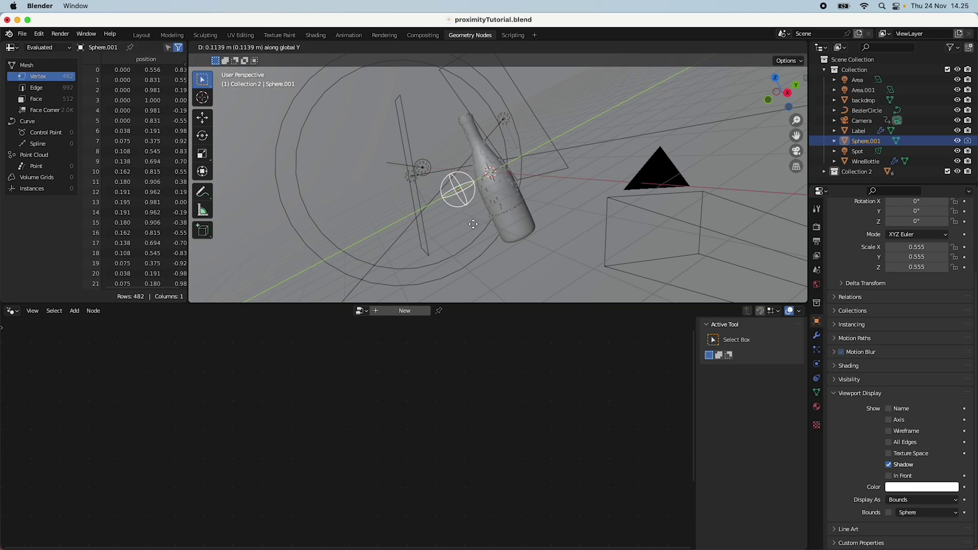
key(Escape)
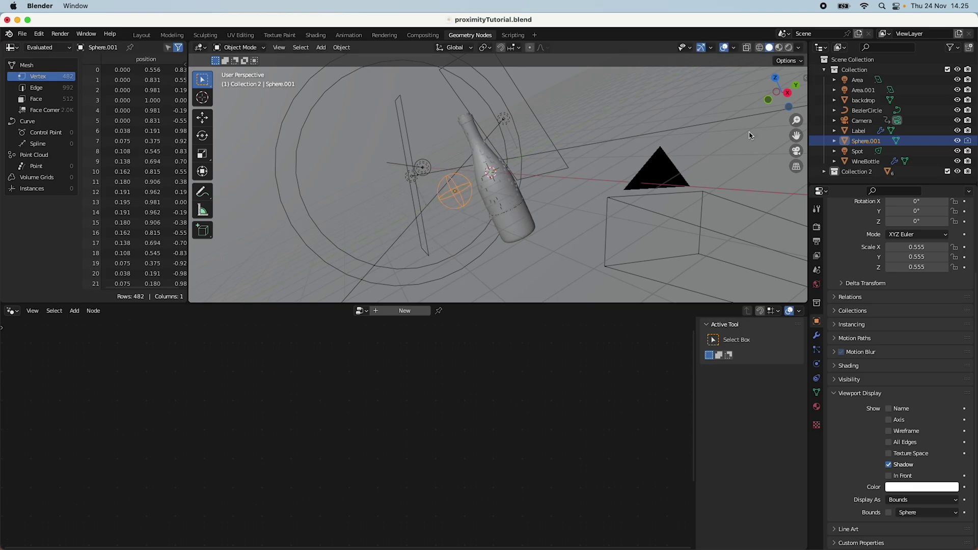
Return to the camera view and try sliding the helper sphere along the global Y axis past the bottle to test the instance scaling
click(797, 152)
key(g)
key(y)
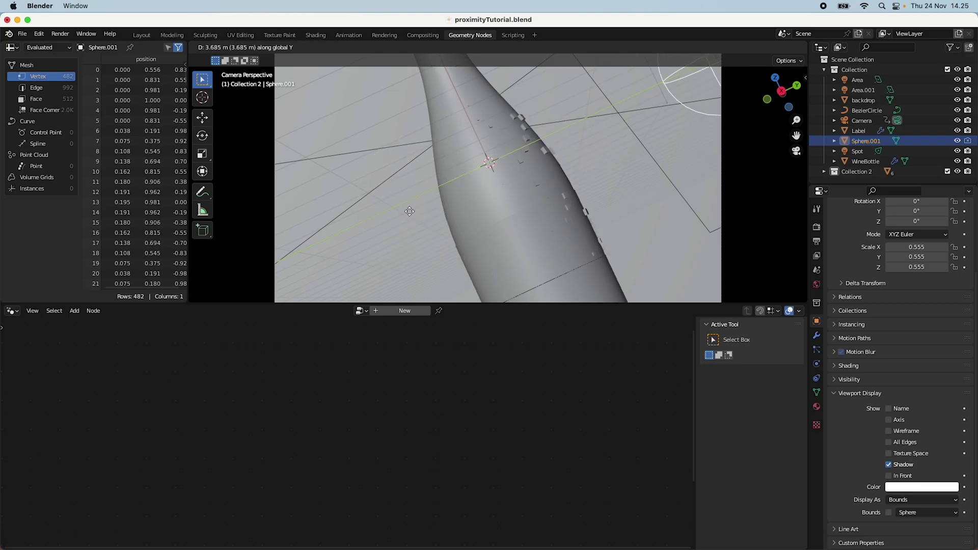
click(660, 87)
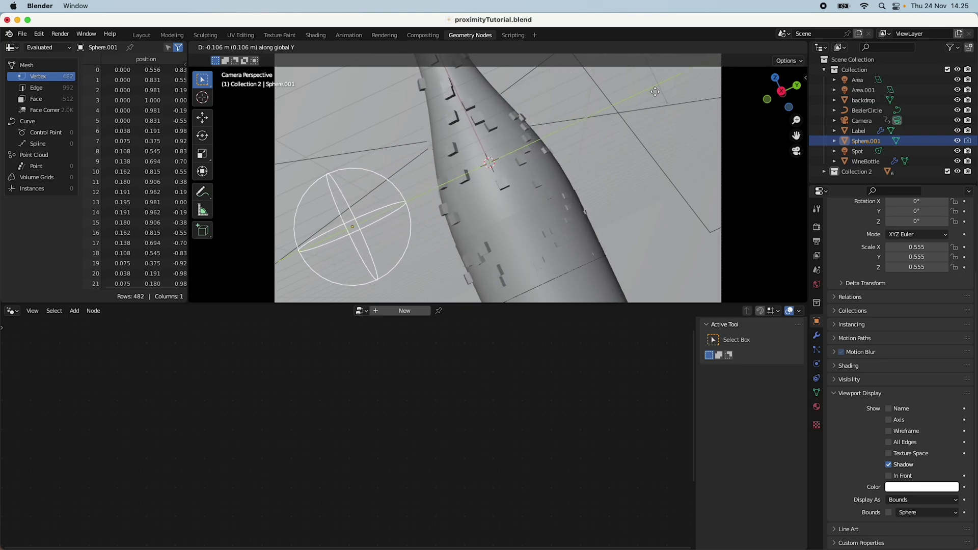
Reselect the wine bottle and add Collection 2 to its node tree as a Collection Info node beside the Cube node
click(516, 240)
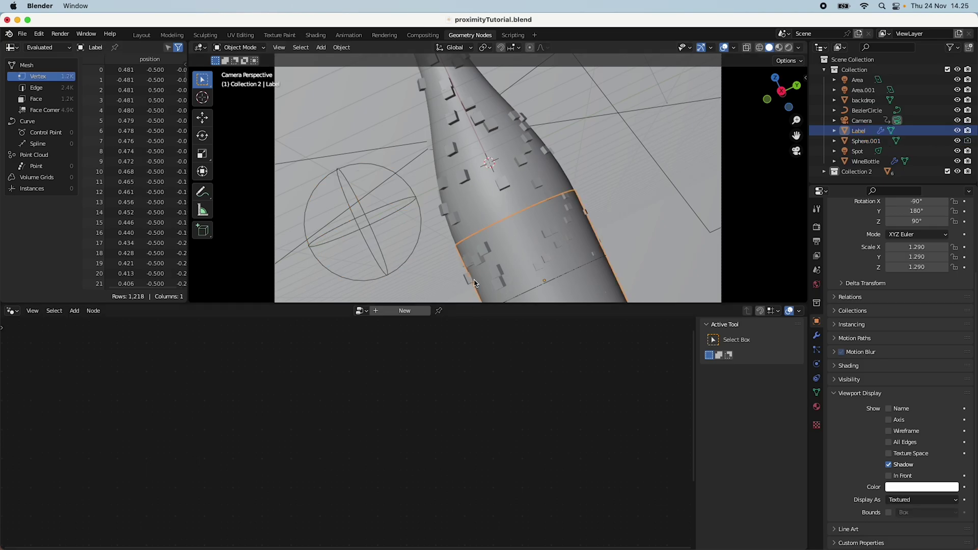
scroll(502, 432, down, 5)
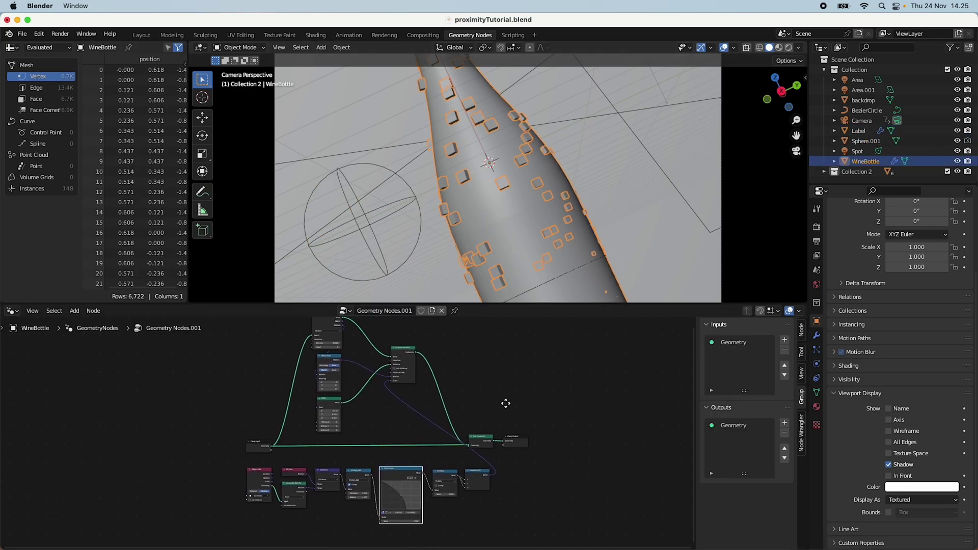
scroll(452, 448, up, 3)
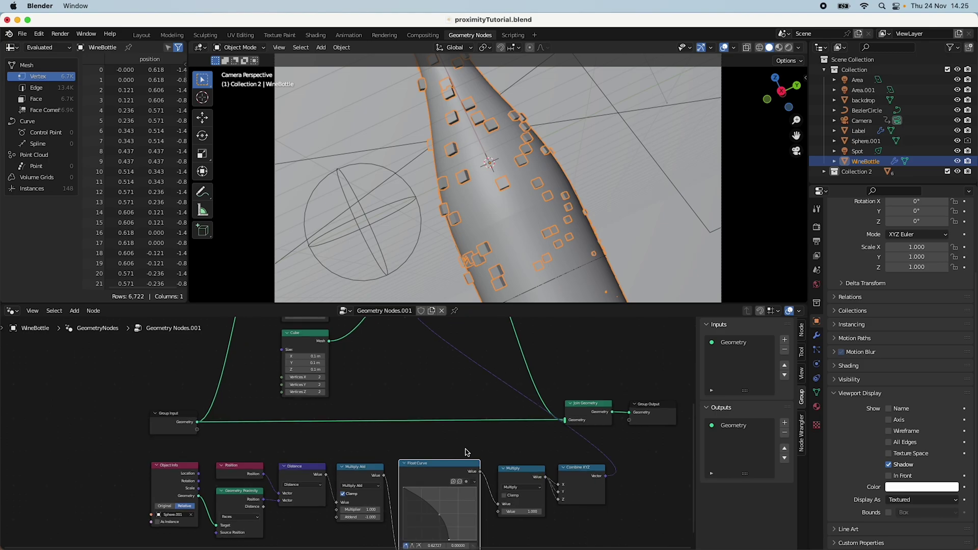
click(465, 383)
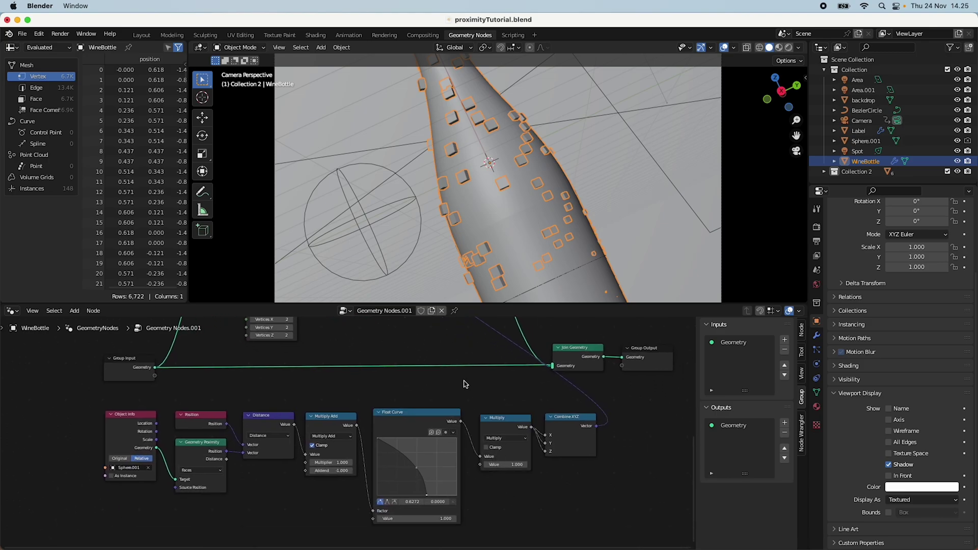
scroll(440, 363, down, 3)
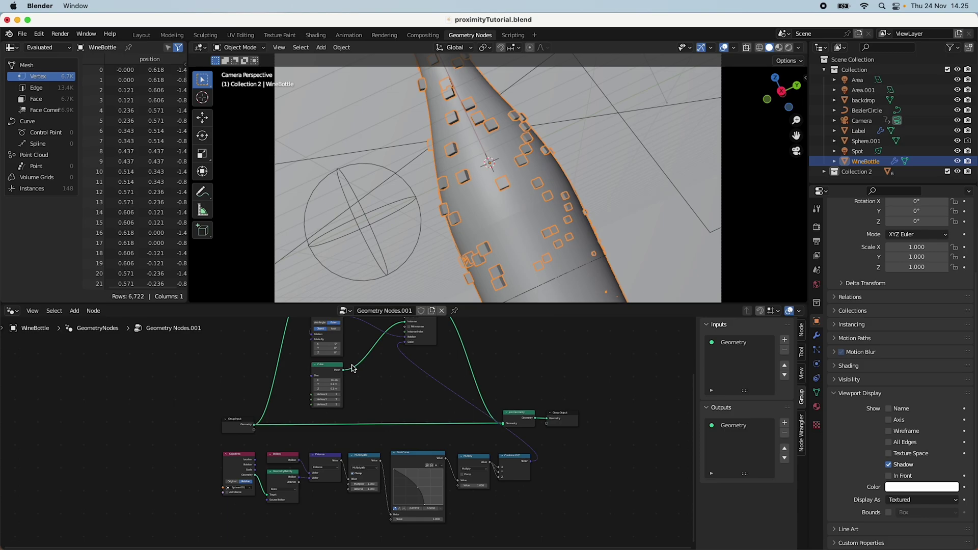
scroll(353, 369, up, 3)
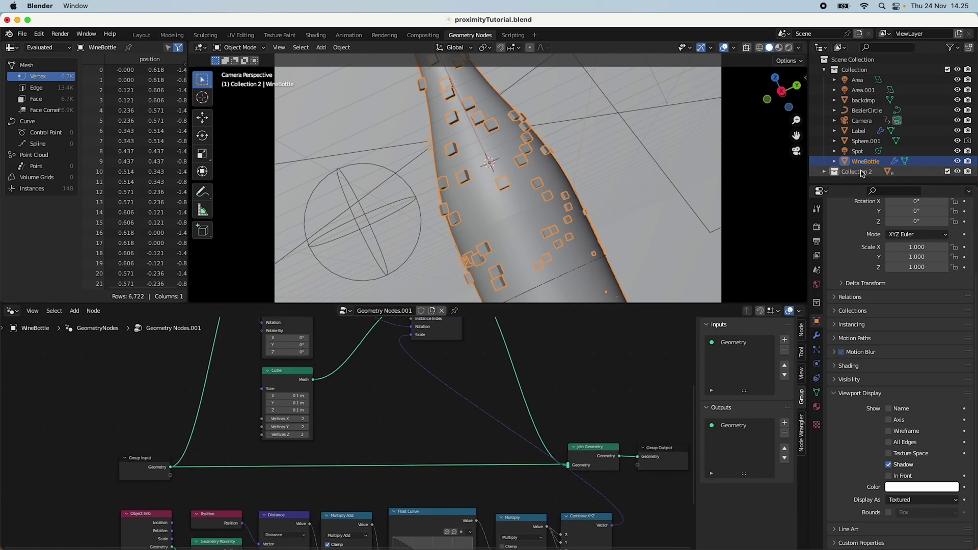
drag(864, 173, 331, 391)
scroll(367, 389, up, 1)
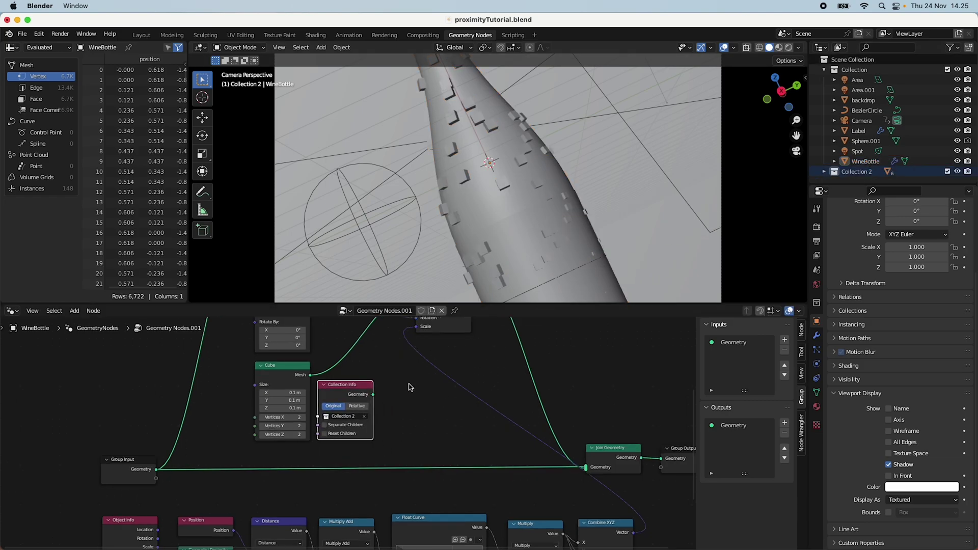
Link Collection Info to the Instance input in place of Cube, set it to Relative, and enable Separate Children, Reset Children and Pick Instance
middle_drag(408, 386, 328, 448)
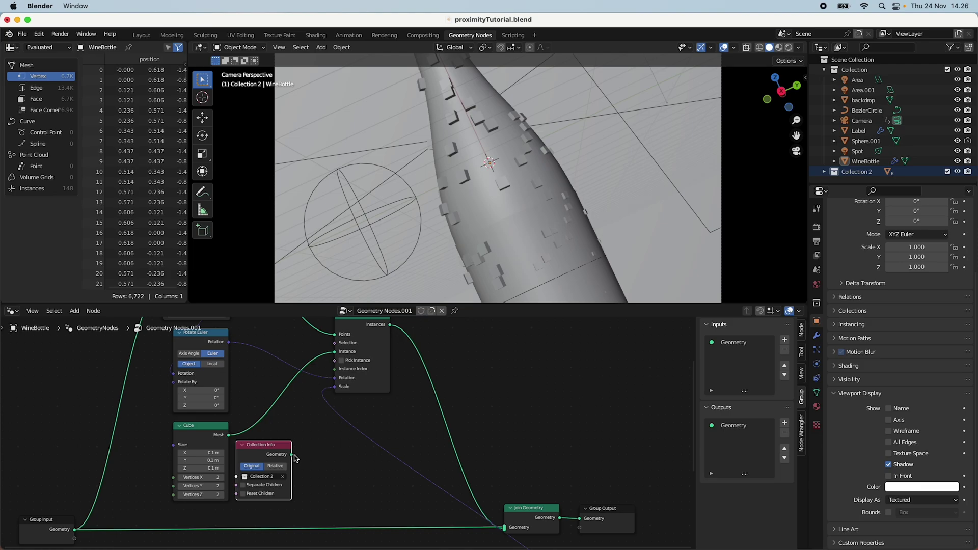
drag(292, 455, 301, 456)
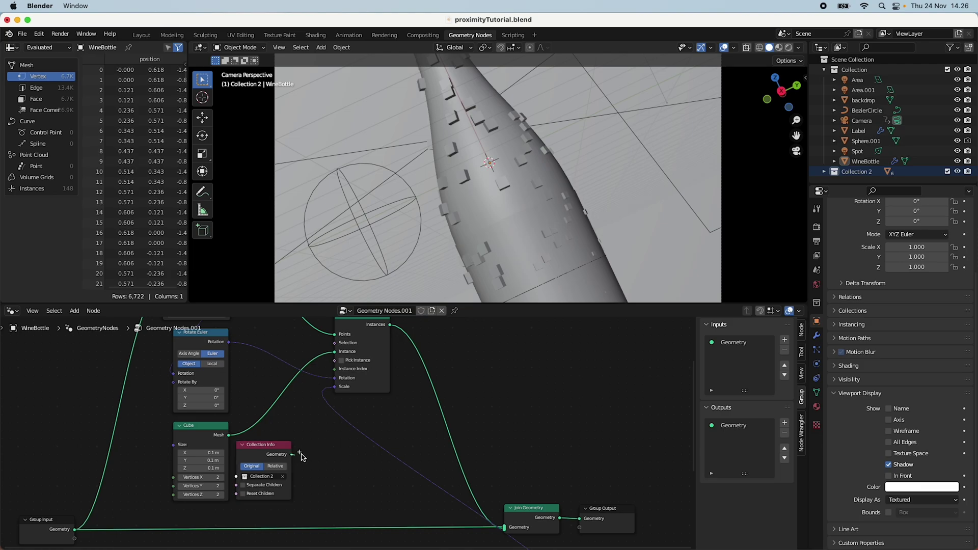
drag(312, 409, 342, 355)
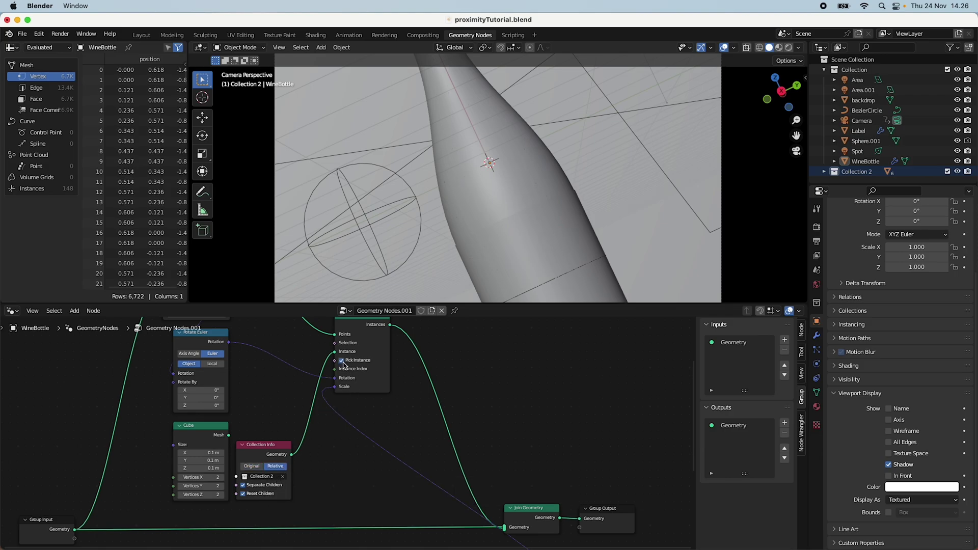
scroll(357, 395, up, 1)
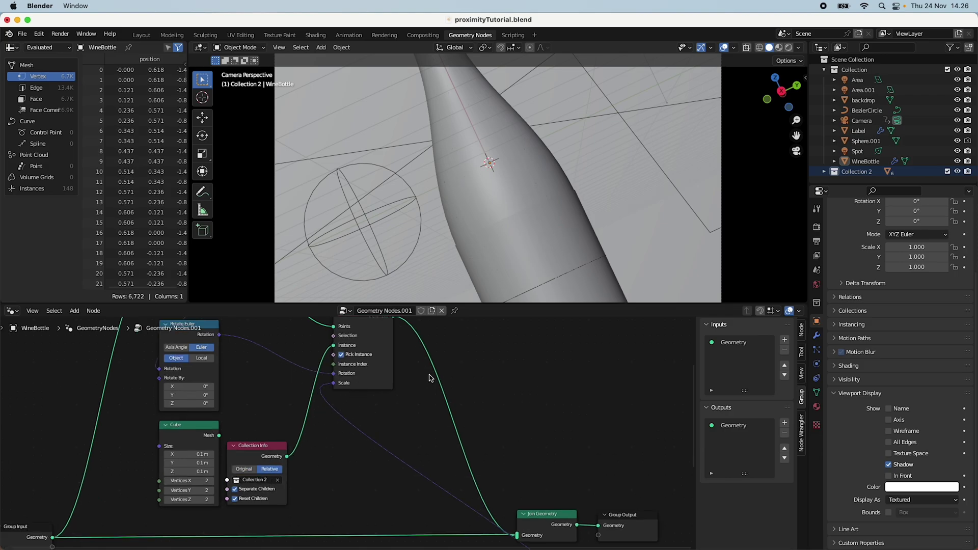
Set the second value of the Multiply node before Combine XYZ to 10
scroll(513, 427, down, 3)
scroll(513, 427, down, 2)
scroll(498, 252, down, 2)
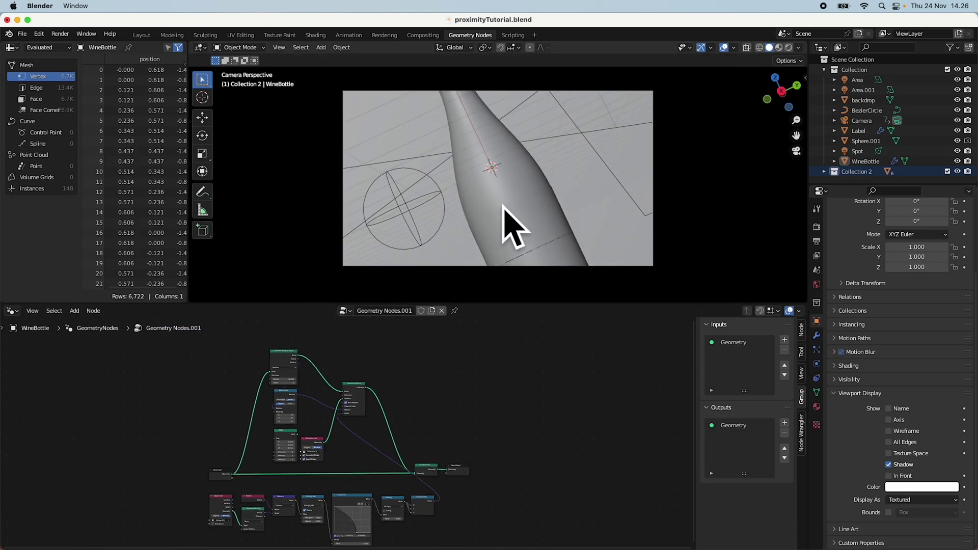
middle_drag(465, 532, 472, 430)
scroll(445, 423, up, 2)
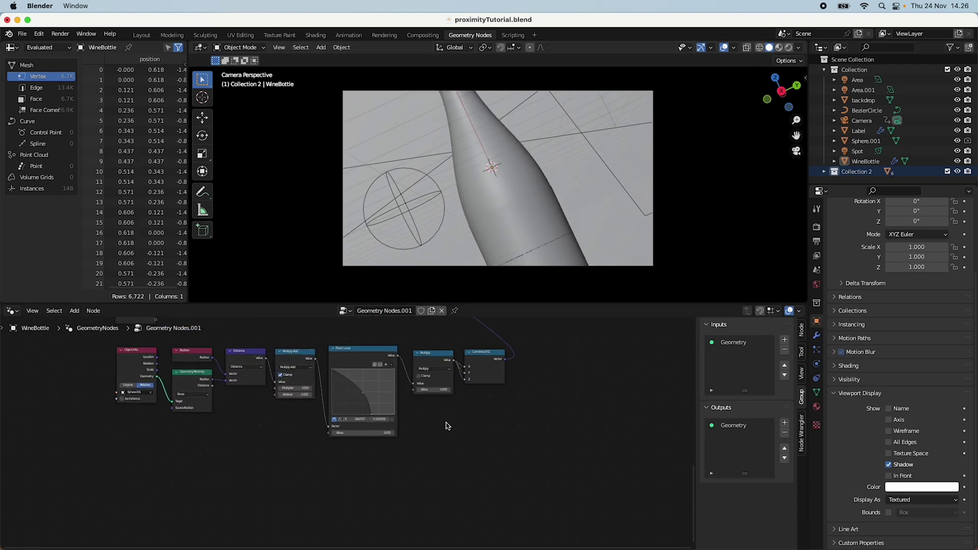
scroll(440, 434, up, 2)
scroll(441, 434, up, 2)
double_click(439, 448)
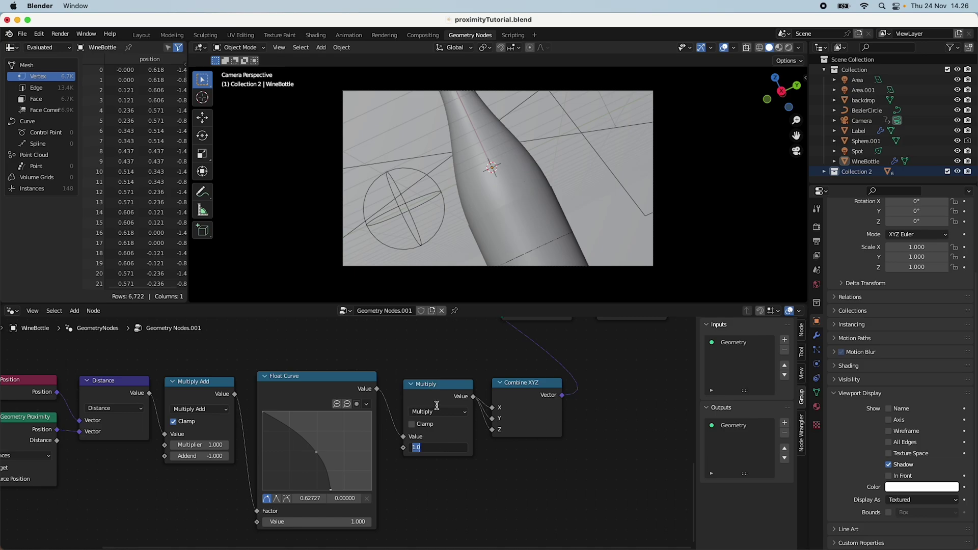
key(Return)
Examine the size and orientation of the plant instances on the bottle from several angles, ending in the camera view
scroll(523, 220, up, 4)
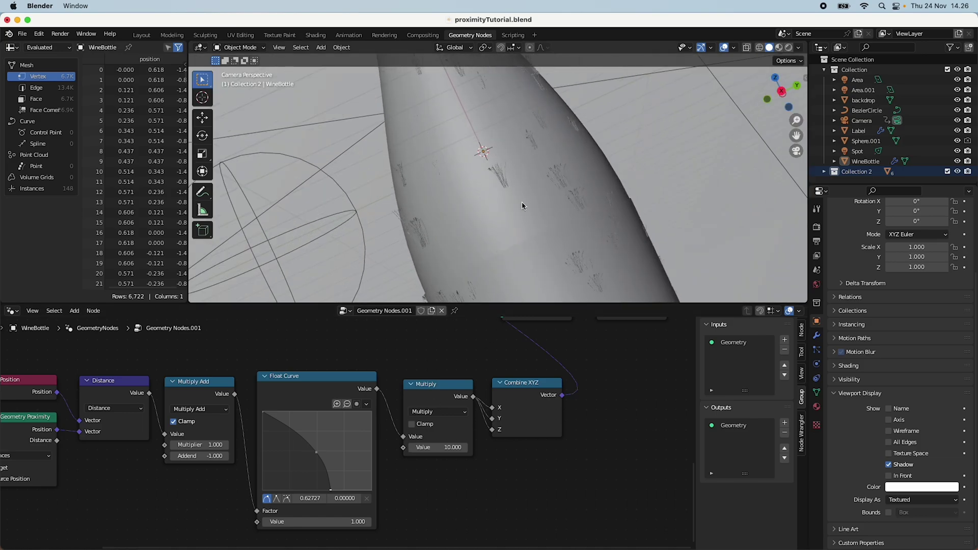
scroll(505, 217, up, 3)
scroll(547, 216, down, 1)
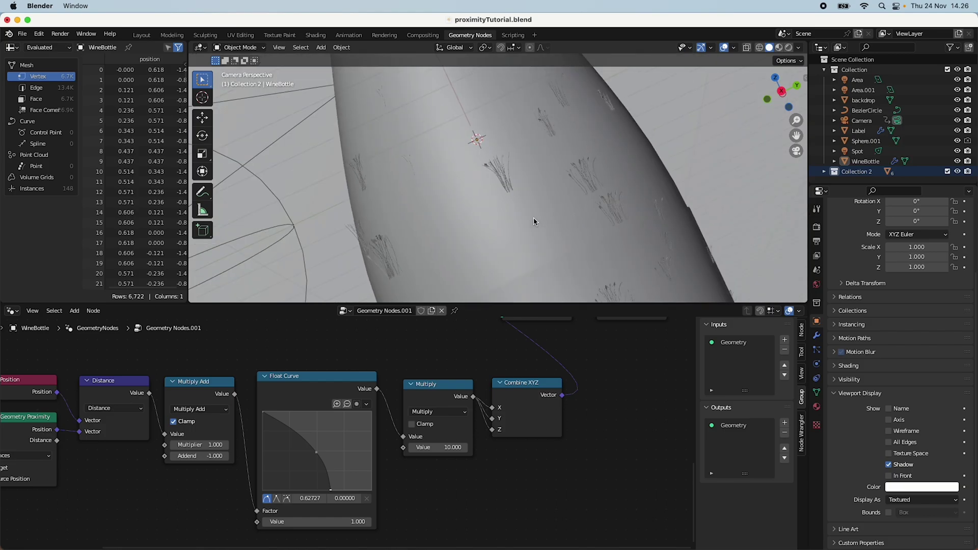
scroll(535, 221, down, 3)
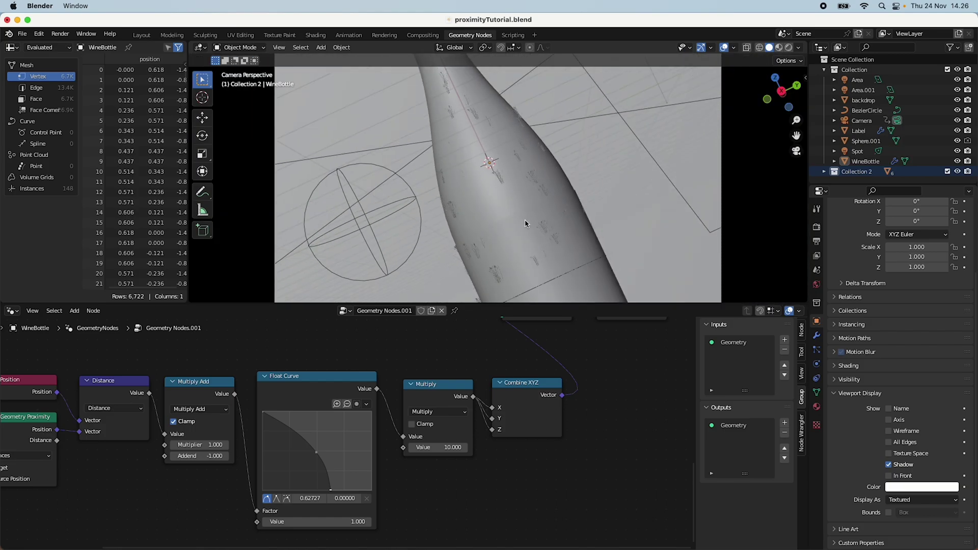
scroll(526, 221, up, 3)
scroll(515, 222, down, 5)
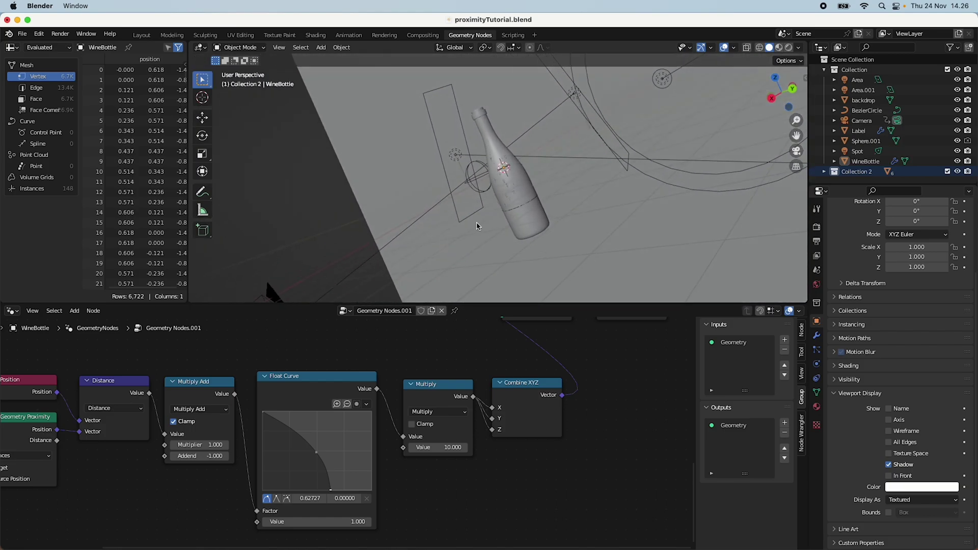
scroll(550, 197, up, 5)
middle_drag(551, 197, 667, 176)
mouse_move(623, 206)
middle_down()
mouse_move(637, 203)
mouse_move(614, 229)
mouse_move(583, 213)
mouse_move(618, 236)
mouse_move(561, 253)
mouse_move(534, 235)
mouse_move(441, 218)
middle_up()
scroll(606, 199, up, 2)
scroll(564, 212, up, 3)
scroll(441, 218, down, 8)
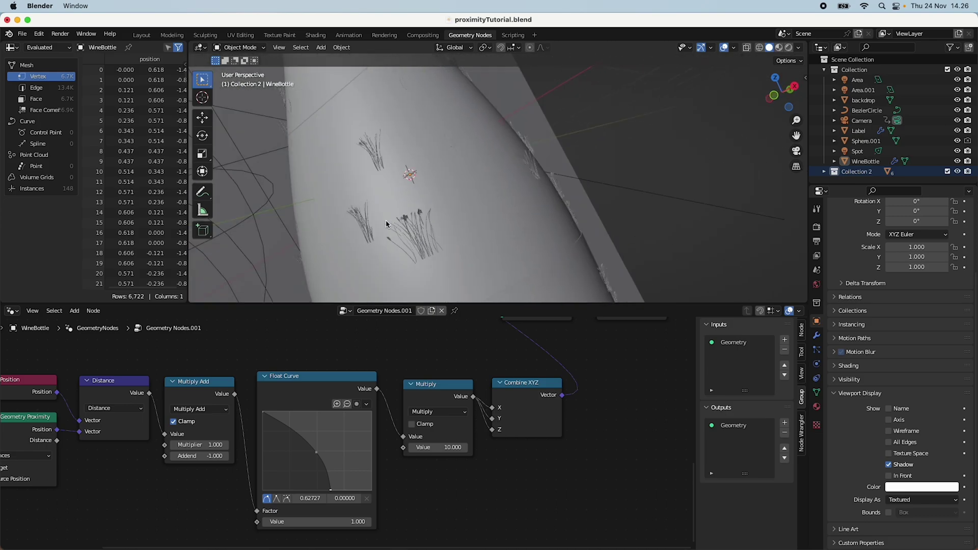
click(797, 153)
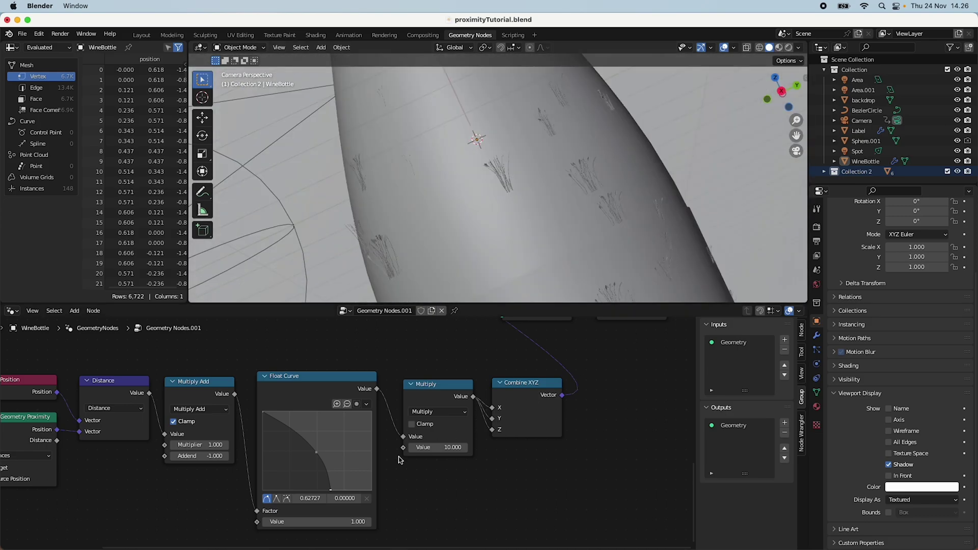
Switch the Rotate Euler node to Local space and set its Rotate By X angle to 45°
scroll(398, 456, down, 6)
scroll(350, 438, up, 5)
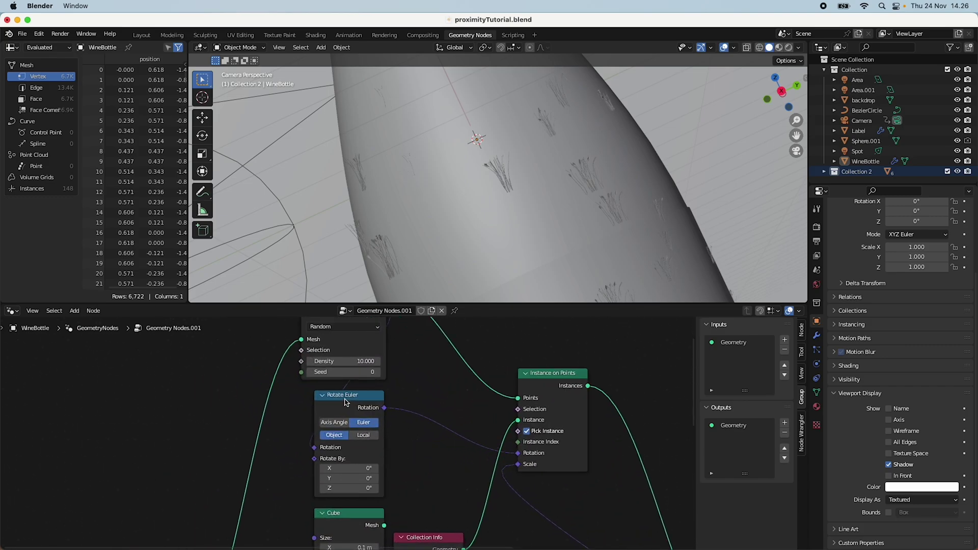
click(364, 435)
click(367, 468)
text(90)
key(Return)
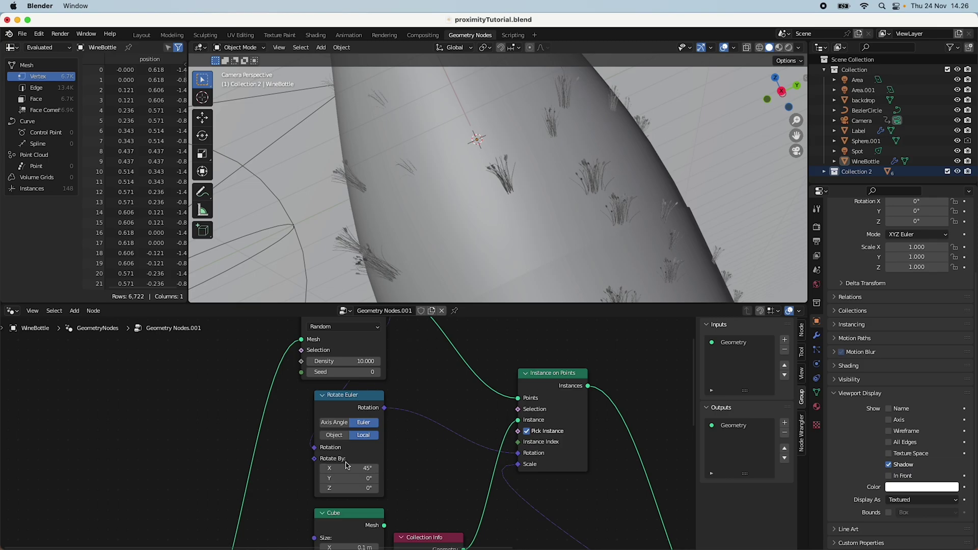
Set the Rotate Euler node's Rotate By Z angle to 45° and check the plant orientation from above
scroll(474, 263, down, 2)
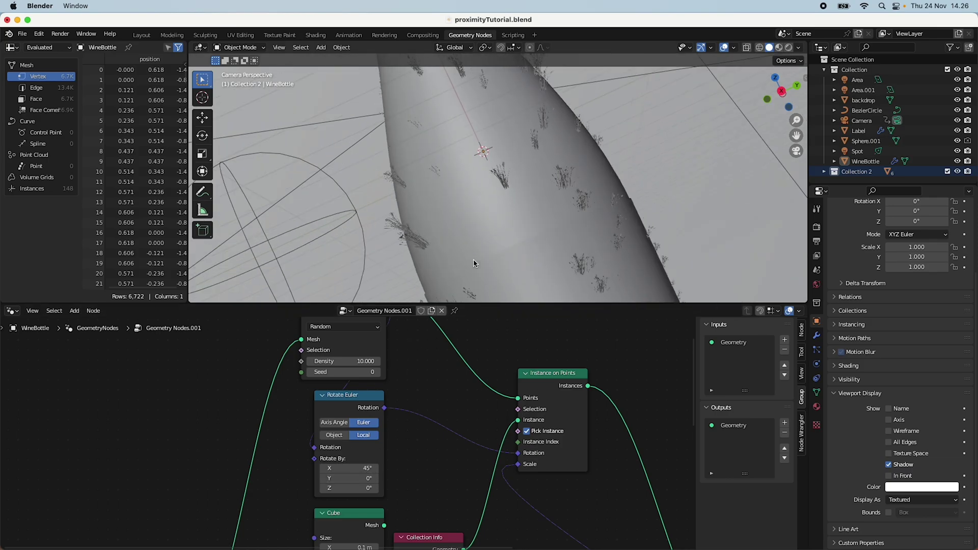
scroll(474, 263, up, 2)
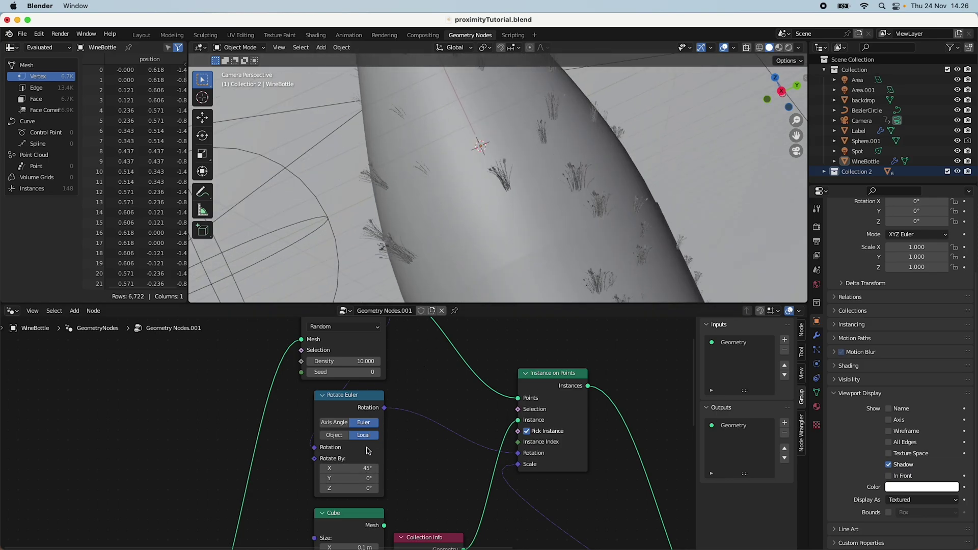
double_click(362, 489)
key(Return)
key(KP_0)
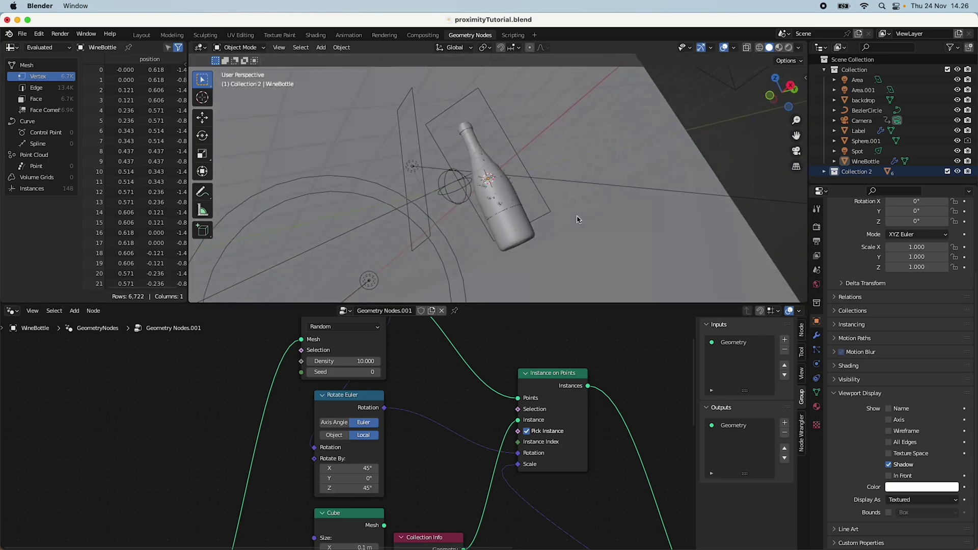
click(775, 78)
scroll(568, 201, up, 5)
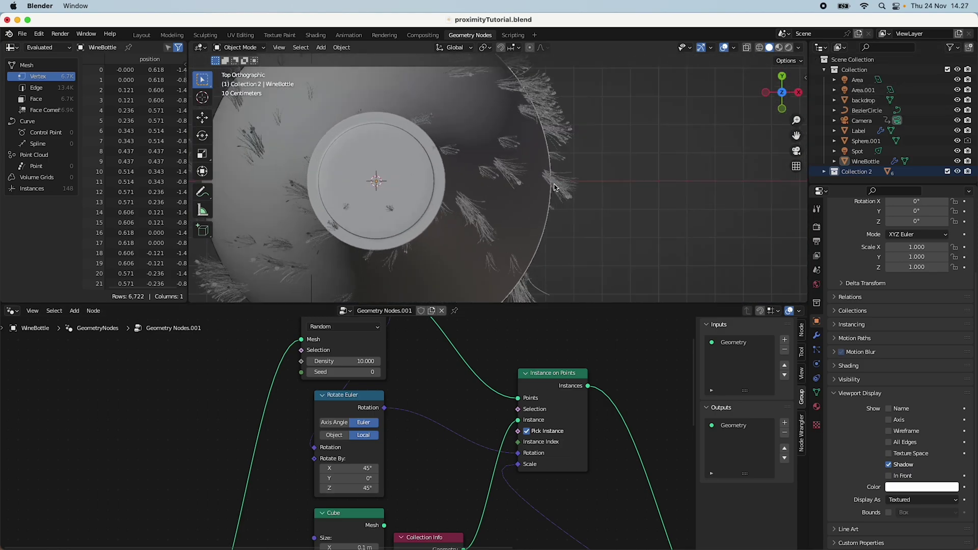
Test the Rotate Euler node's X angle, set it back to 45°, and try a Y rotation while checking the plants' tilt
drag(359, 468, 383, 469)
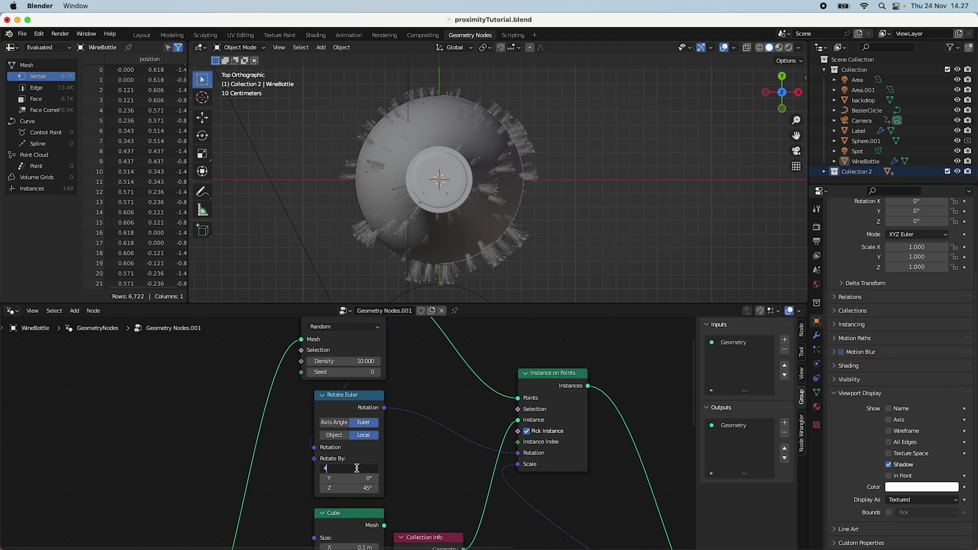
text(5)
key(Return)
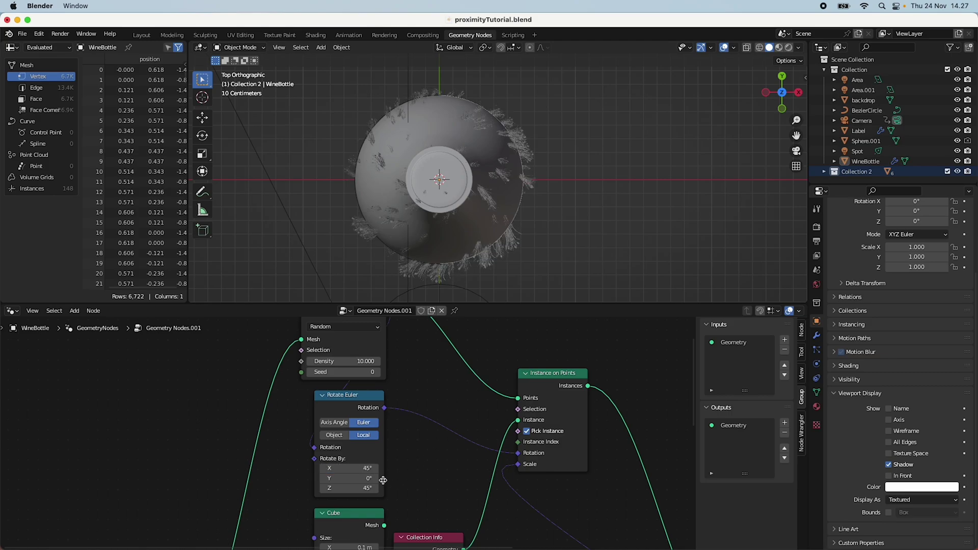
click(367, 476)
text(5)
key(Return)
middle_drag(563, 274, 512, 240)
scroll(488, 437, down, 5)
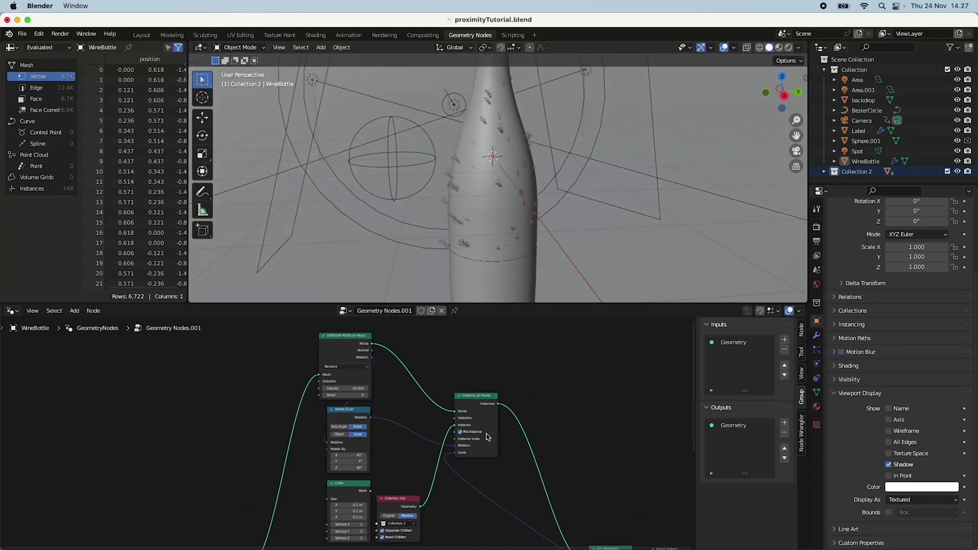
scroll(499, 467, down, 3)
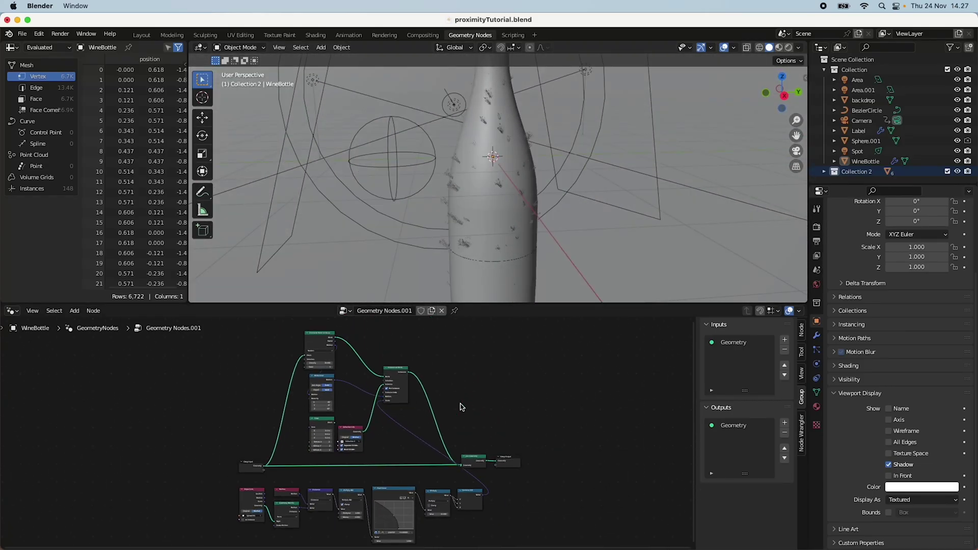
In the camera view, move the helper sphere upward along the global Z axis beside the bottle's neck
click(797, 151)
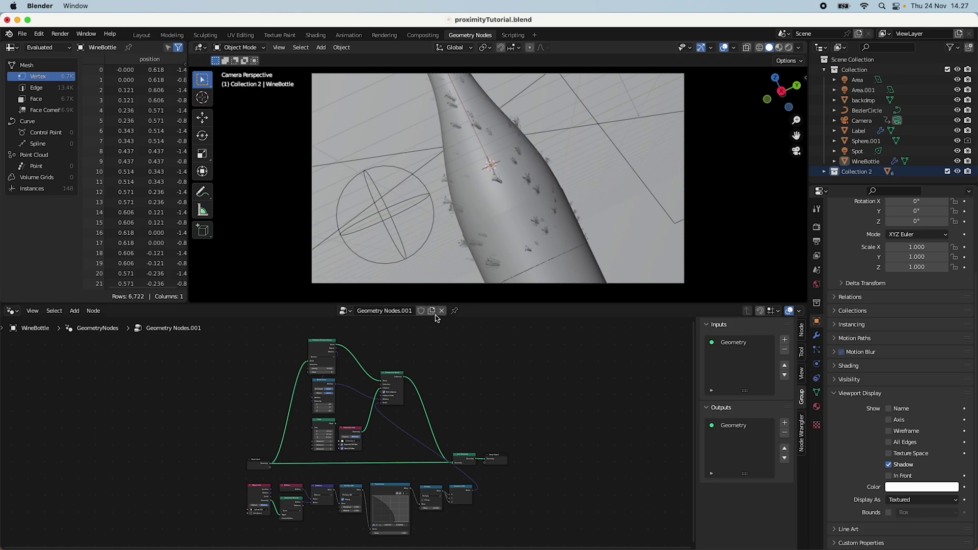
click(388, 216)
key(g)
key(z)
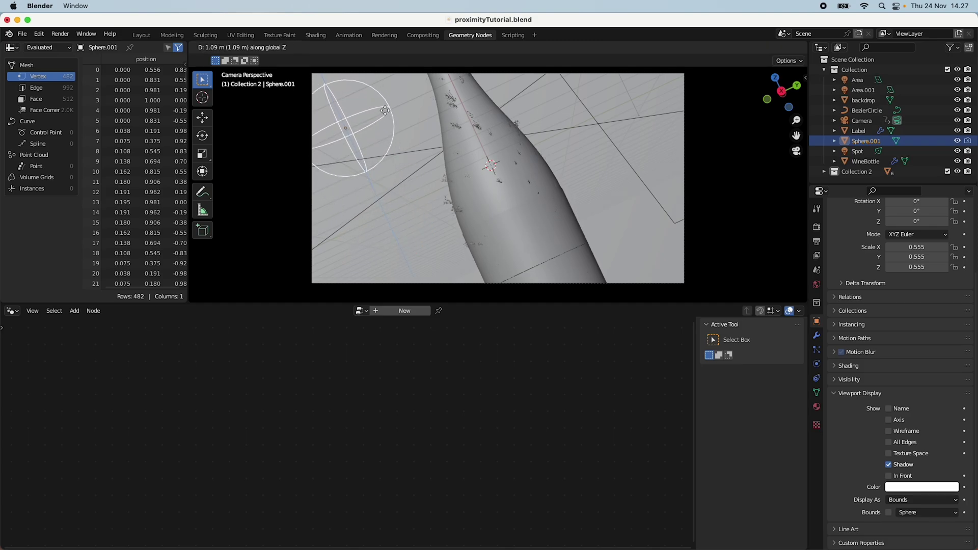
click(426, 107)
Select the wine bottle and change the Distribute Points on Faces seed, trying 3 and settling on 3034
click(505, 197)
click(505, 196)
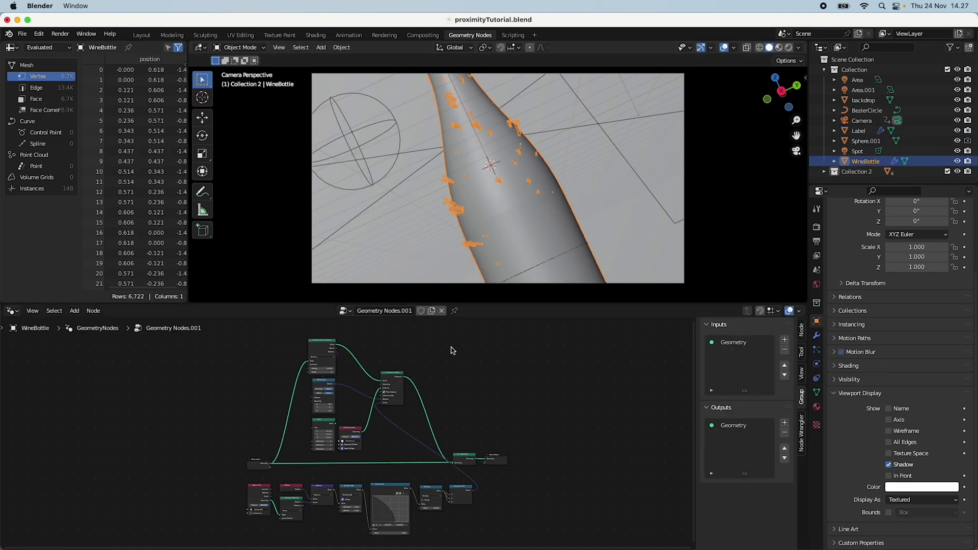
scroll(424, 410, up, 8)
middle_drag(382, 349, 365, 474)
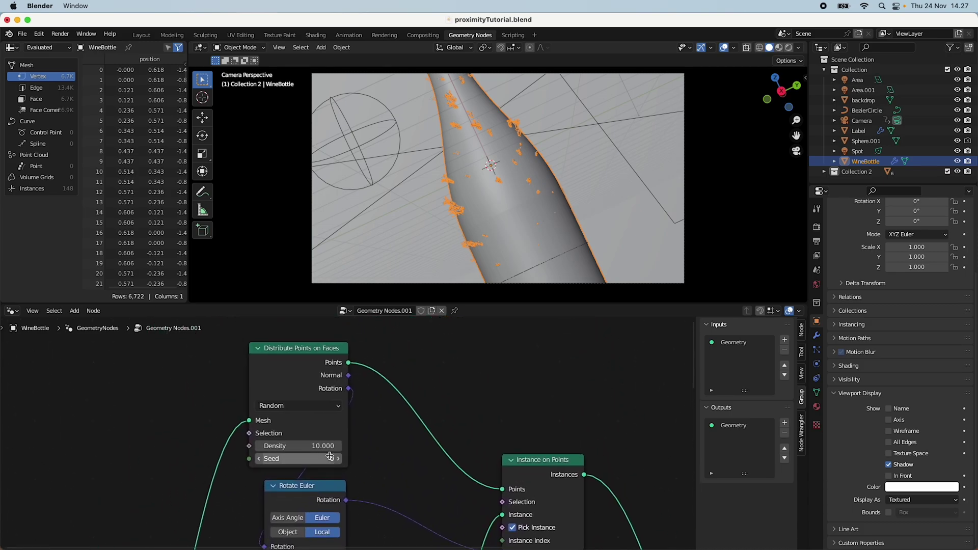
click(321, 459)
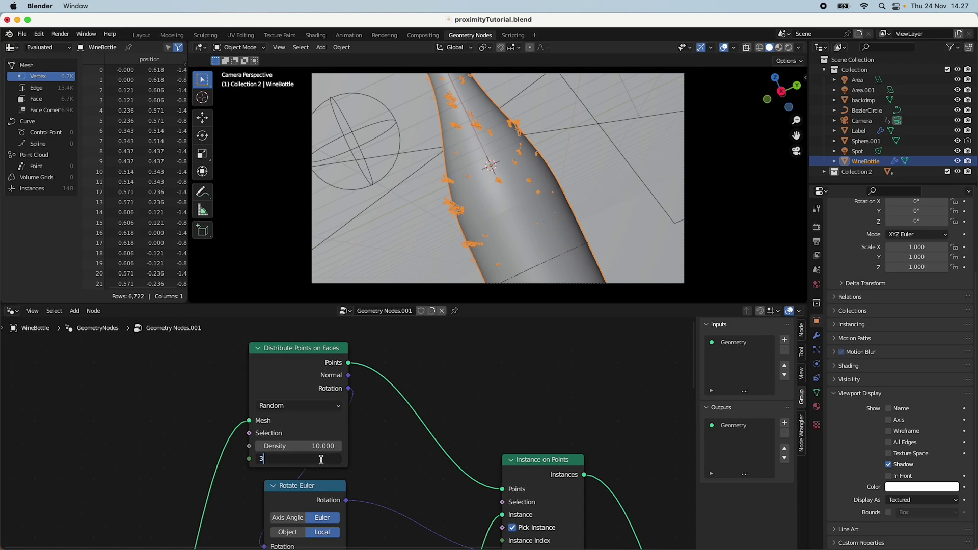
key(Return)
click(321, 460)
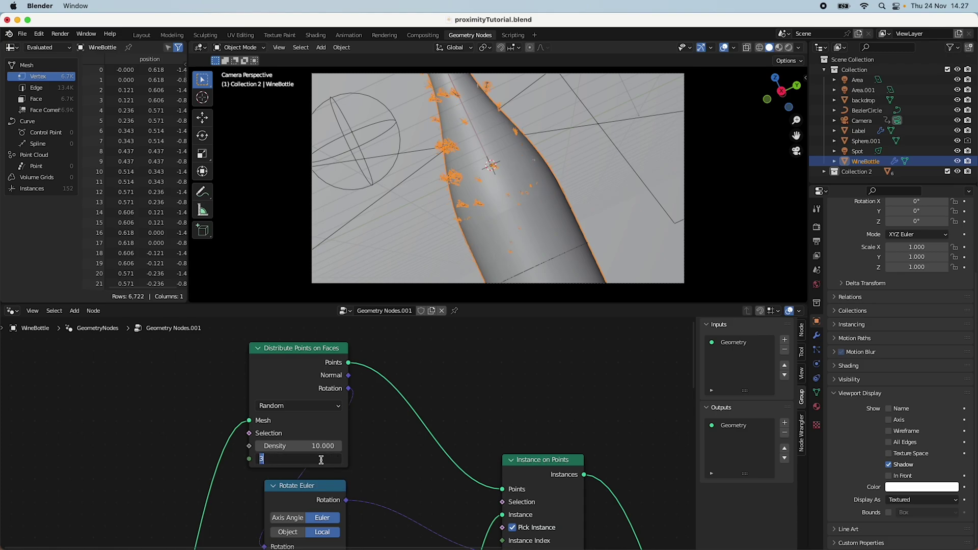
key(Return)
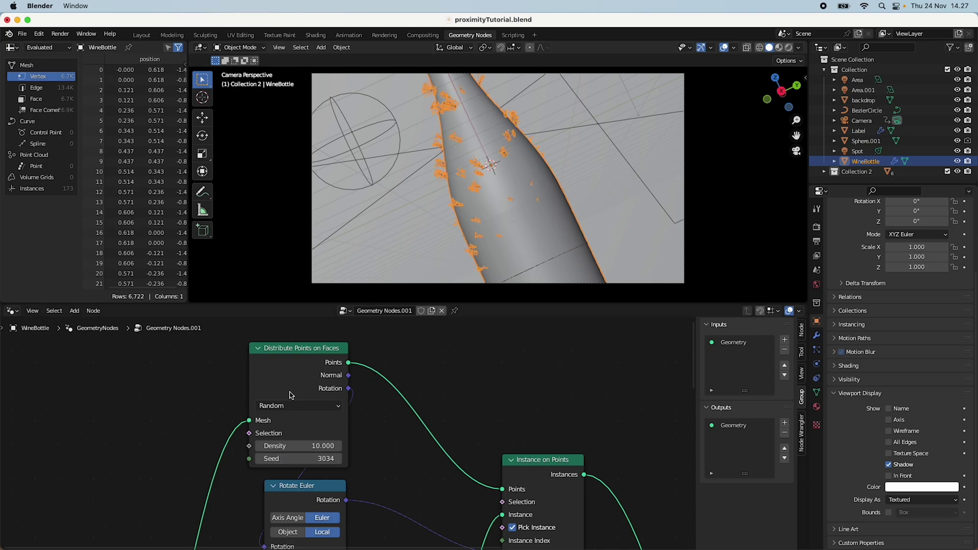
Try densities of 100 and 1000 in the Distribute Points on Faces node
click(321, 445)
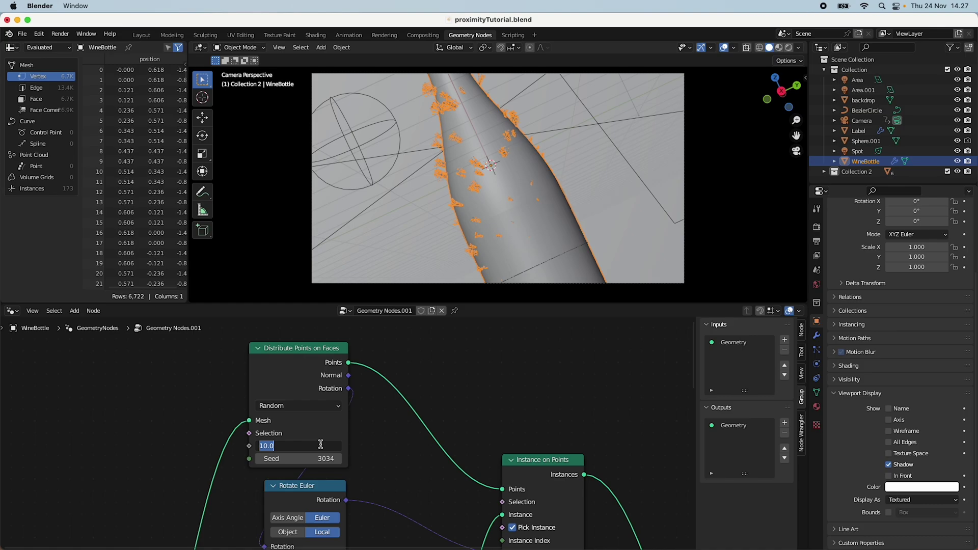
key(Return)
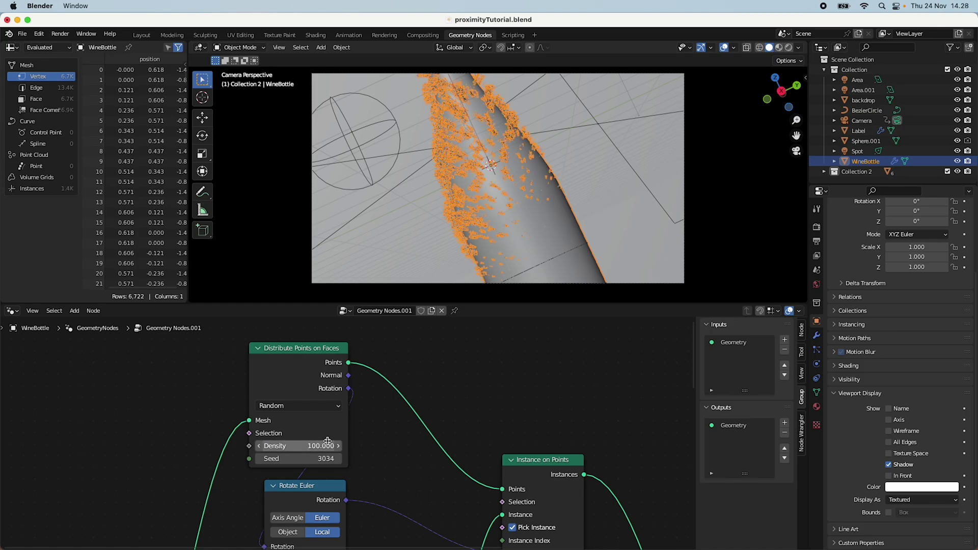
click(317, 445)
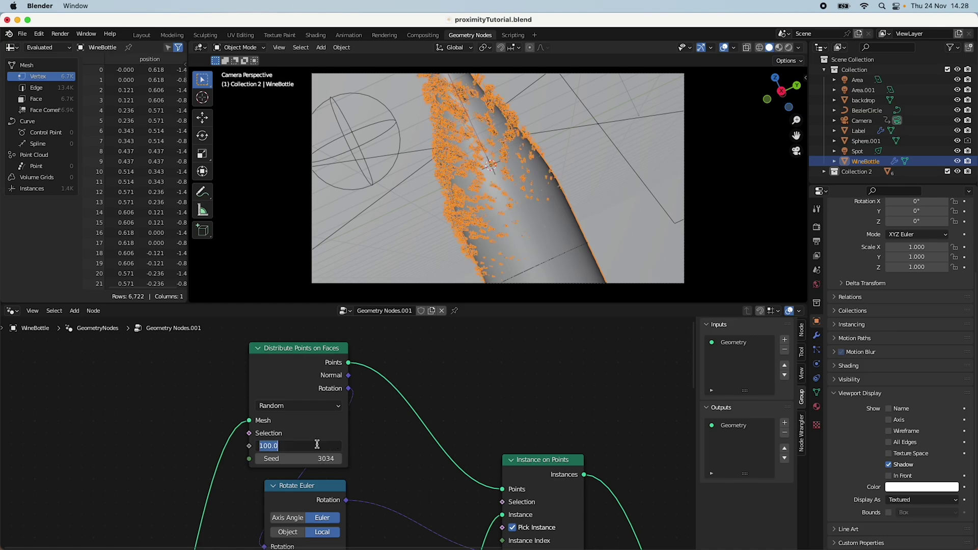
text(1000)
key(Return)
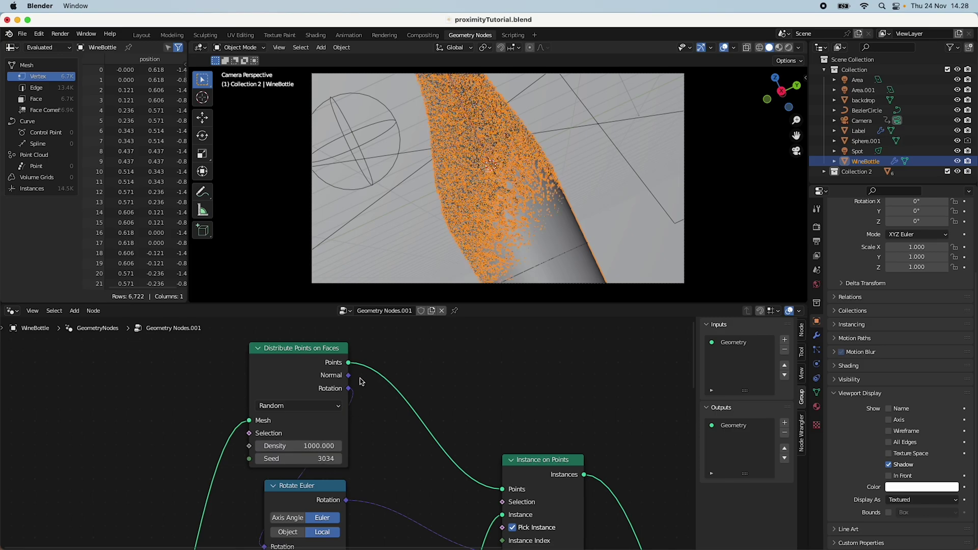
Select the helper sphere and move it slightly higher along the global Z axis to shift the plant coverage
click(349, 139)
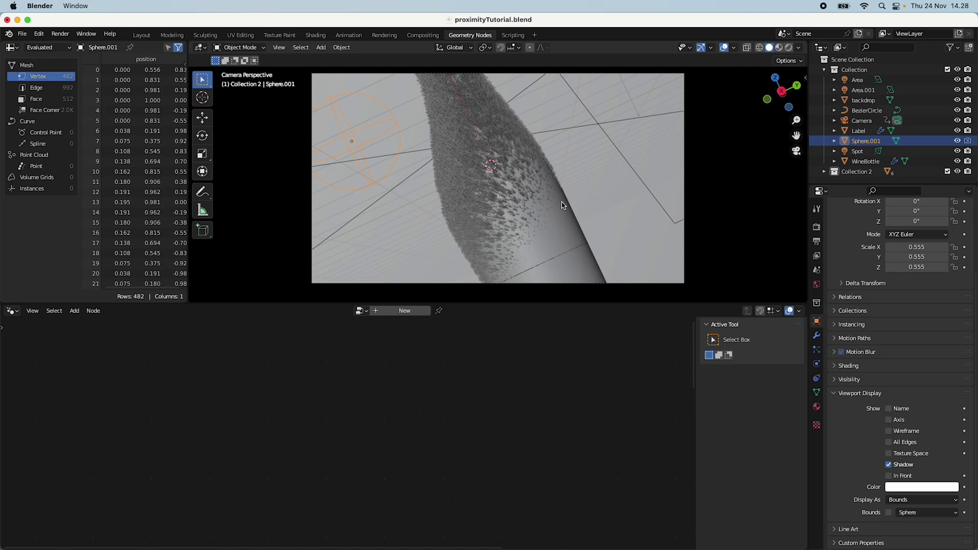
key(g)
key(z)
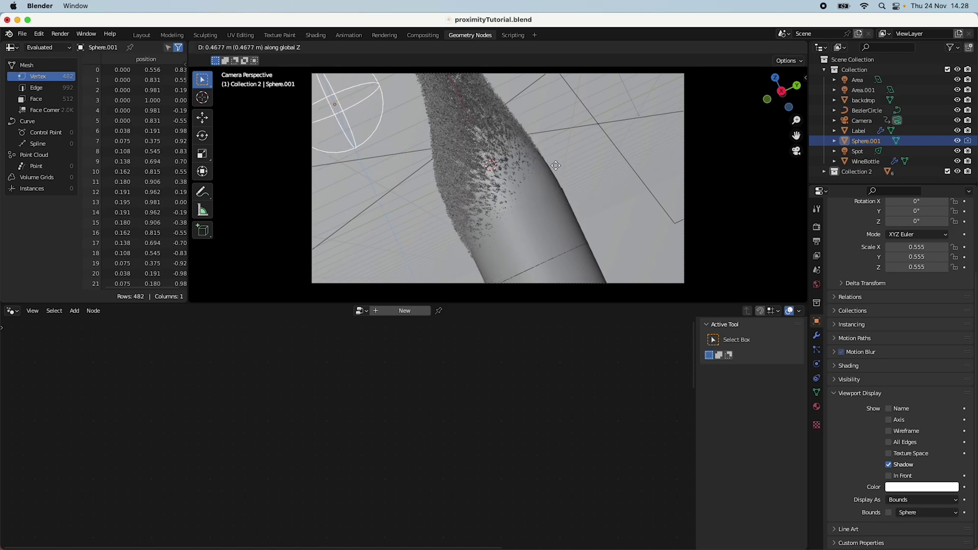
mouse_move(557, 158)
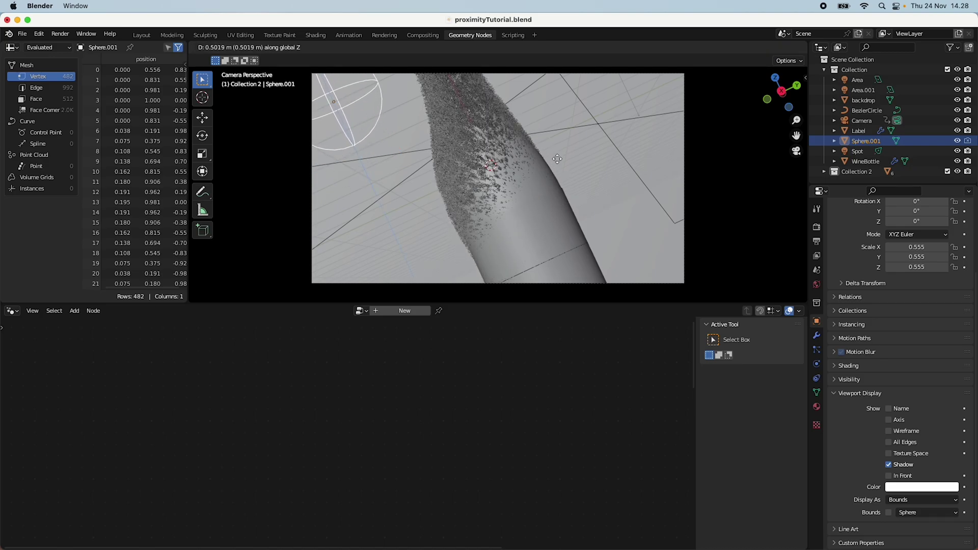
click(566, 179)
Select the wine bottle, set its Distribute Points on Faces density to 2000, and collapse that node
click(521, 240)
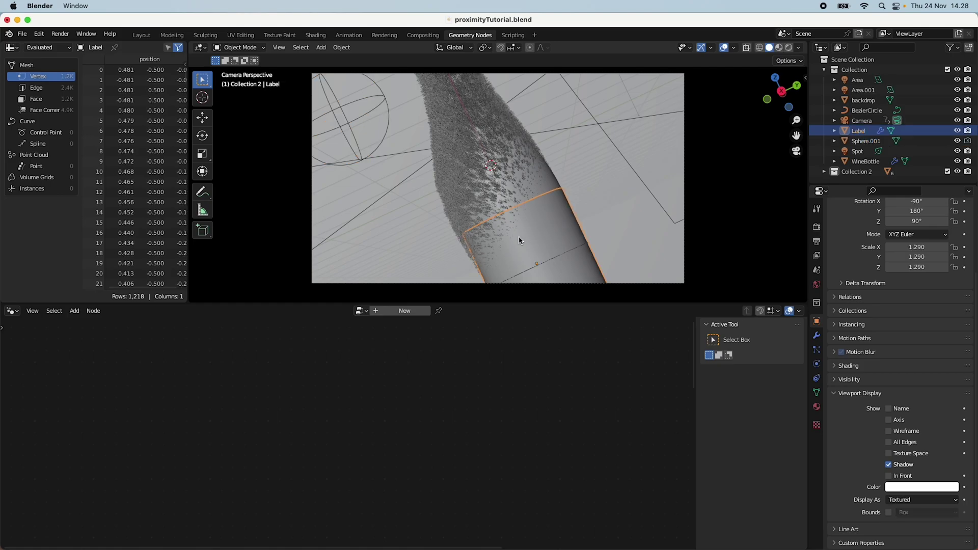
click(514, 185)
click(312, 448)
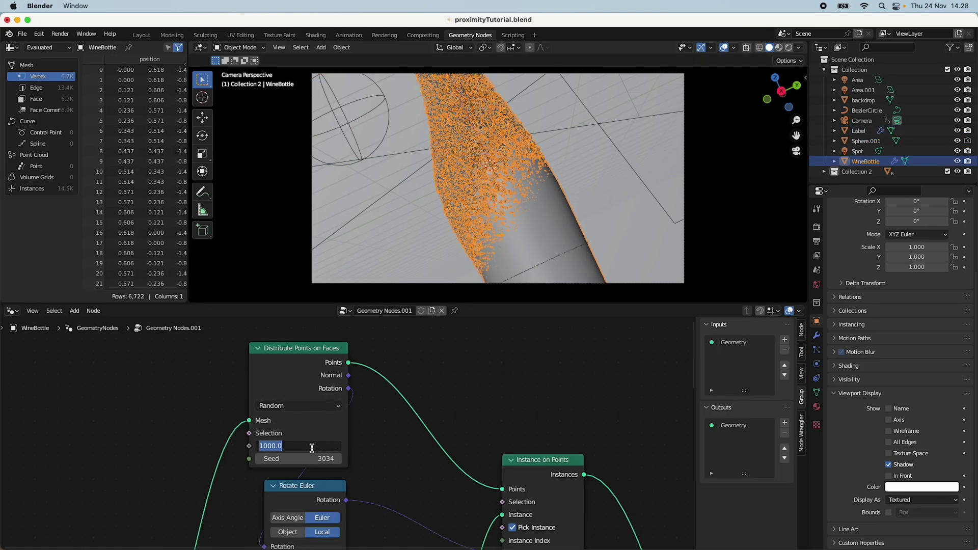
key(Return)
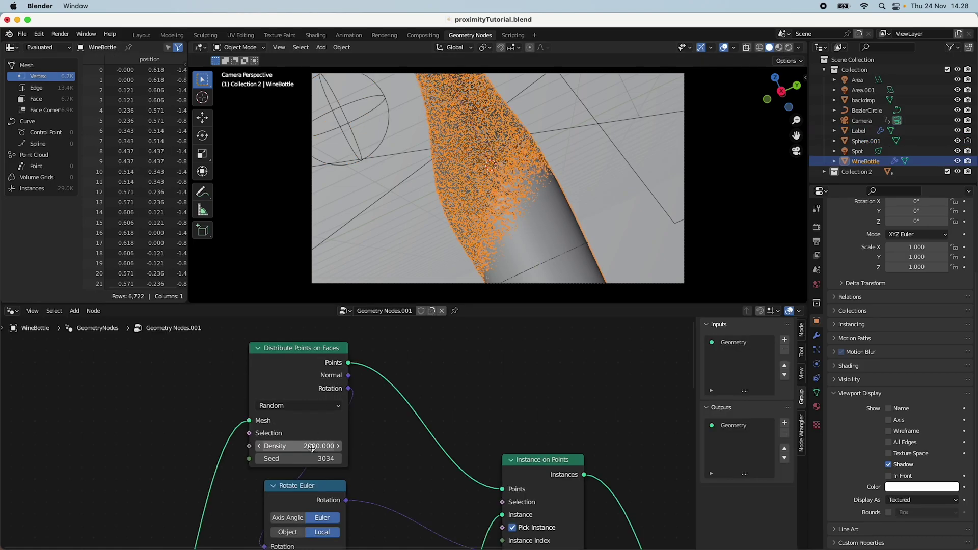
click(260, 349)
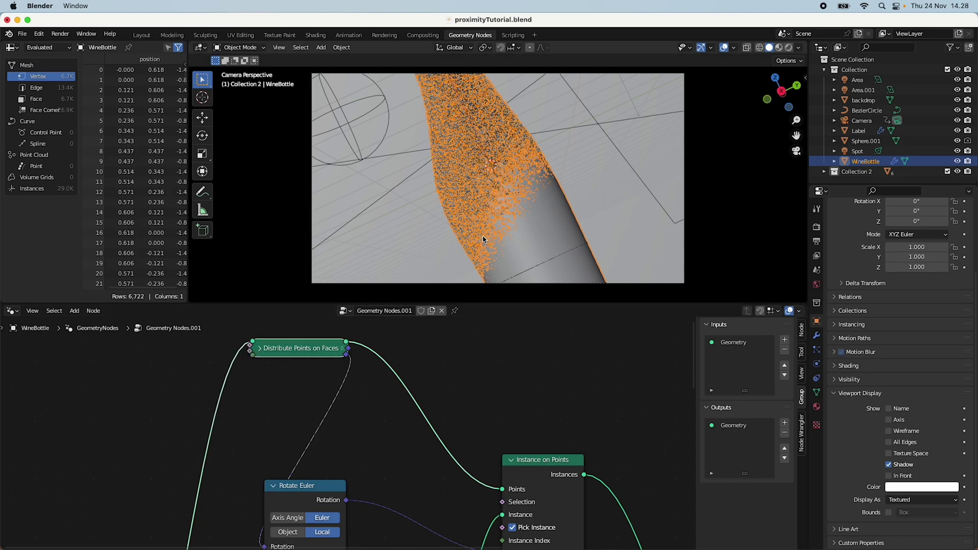
Enlarge the 3D viewport and move the helper sphere down and up along global Z to test the plant growth
scroll(487, 249, down, 3)
drag(505, 304, 509, 418)
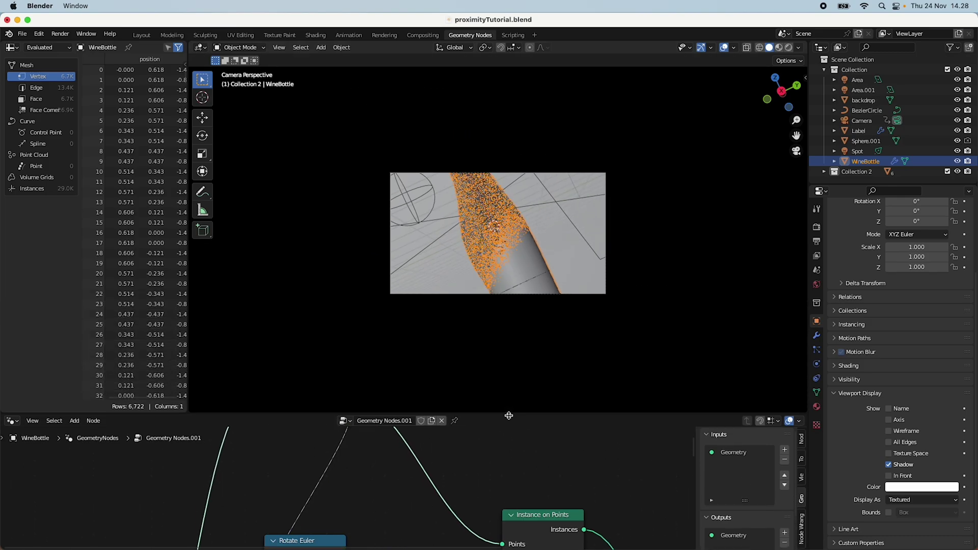
click(409, 203)
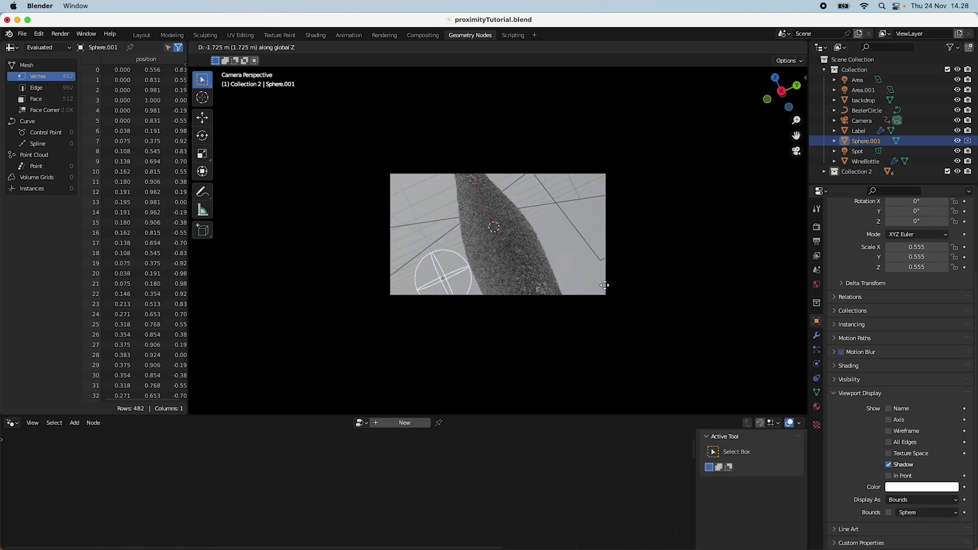
key(z)
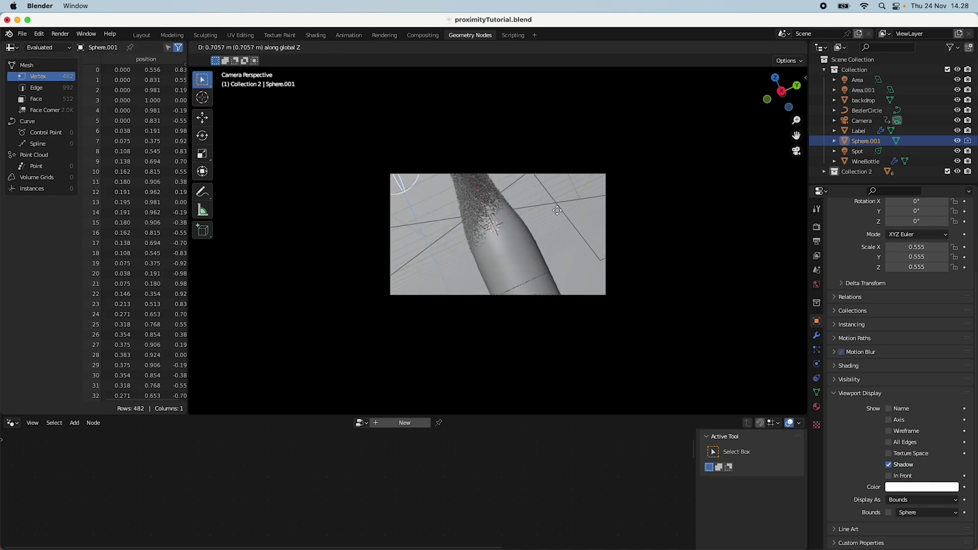
click(581, 232)
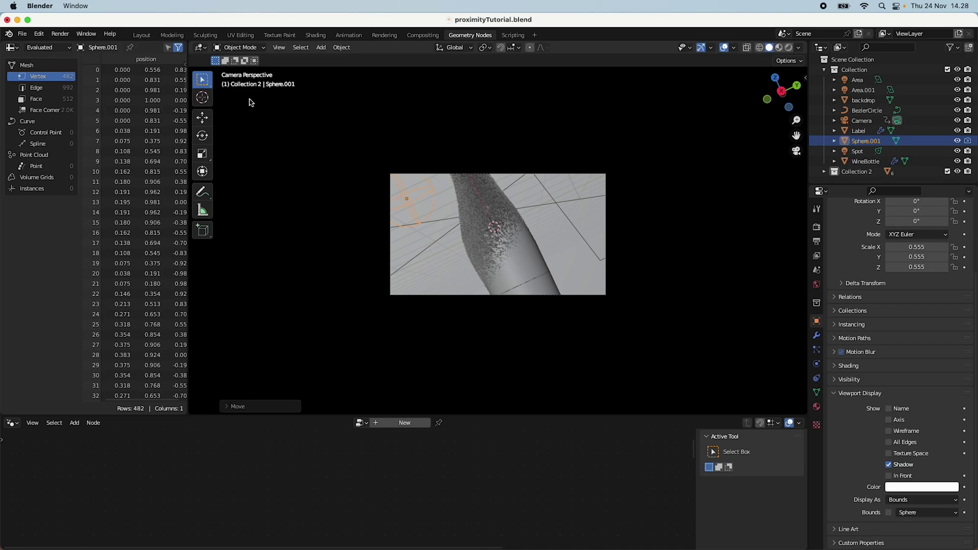
In the Layout workspace, move the helper sphere back and forth along global X, leaving it about -1.57 m from its start
click(145, 39)
mouse_move(645, 322)
middle_down()
mouse_move(691, 339)
mouse_move(640, 338)
middle_up()
key(g)
key(x)
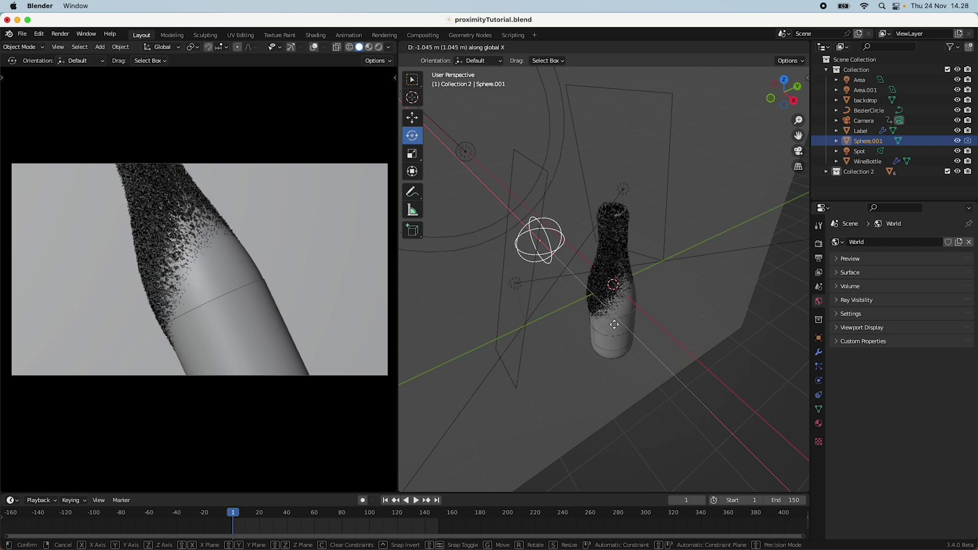
mouse_move(684, 357)
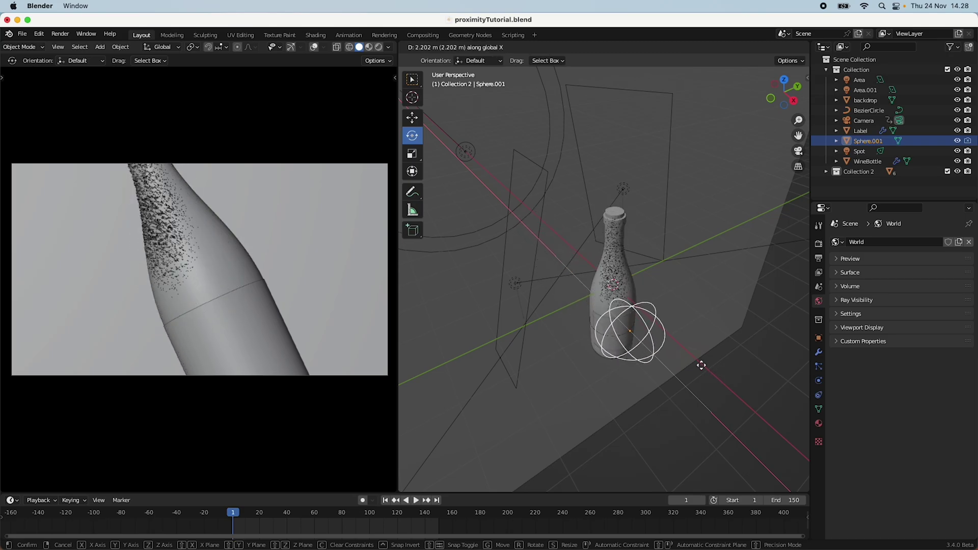
mouse_move(623, 318)
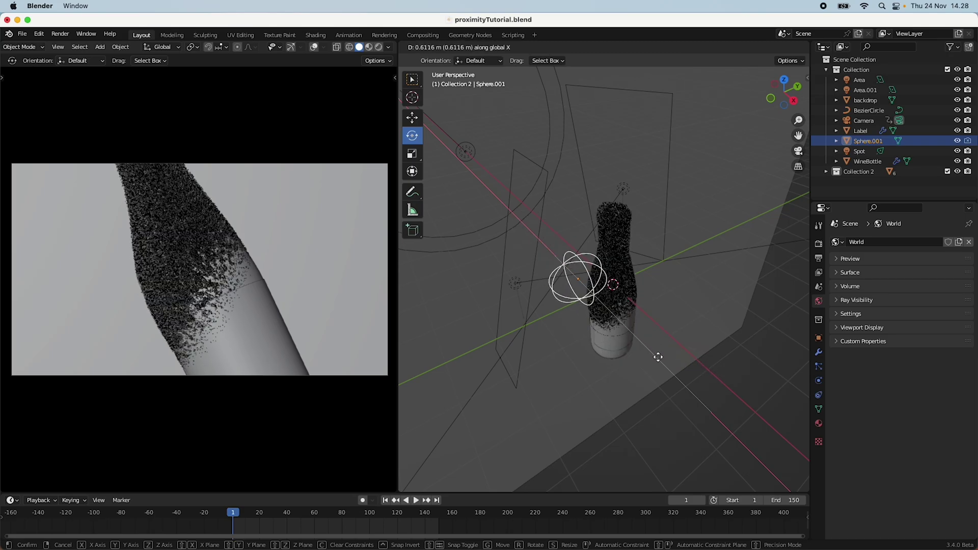
mouse_move(705, 383)
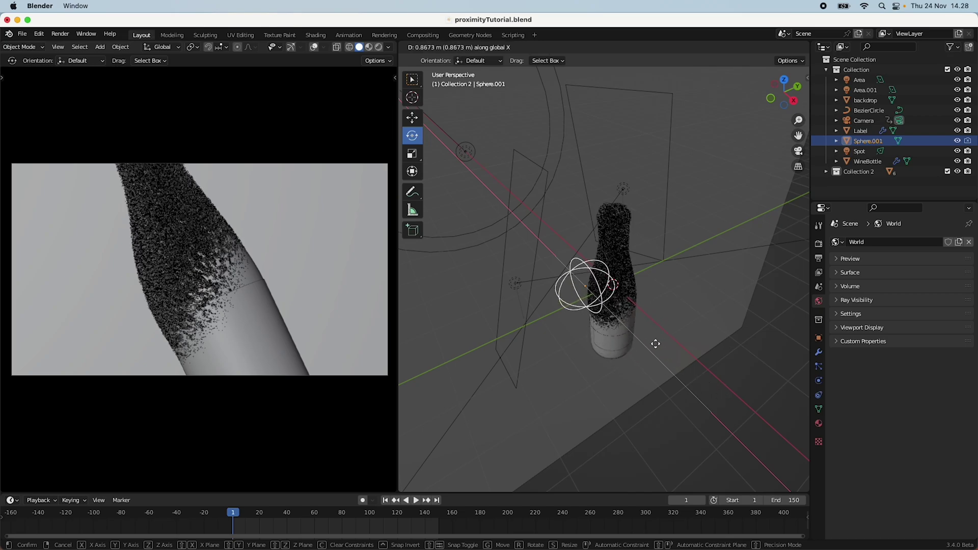
mouse_move(608, 304)
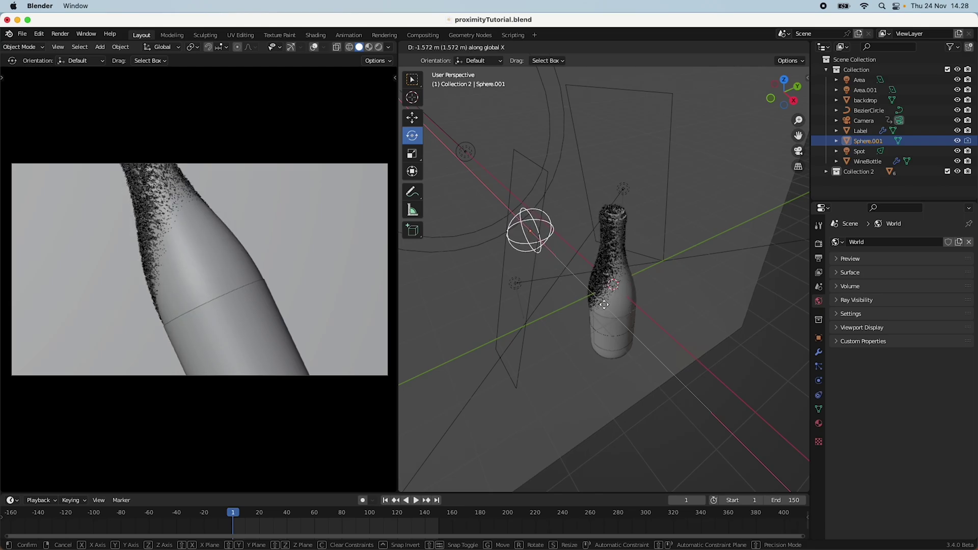
click(604, 305)
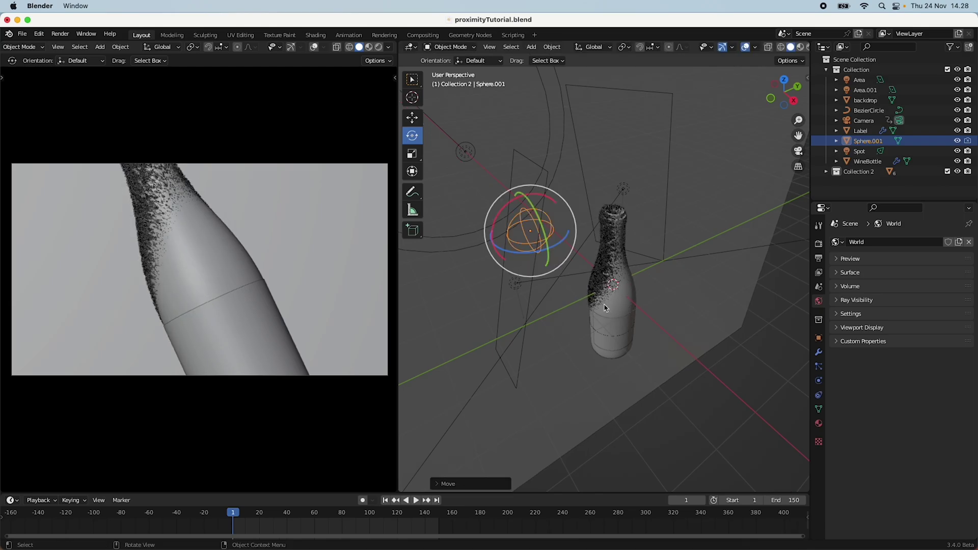
Scale the helper sphere down and shift it slightly along global Y
key(s)
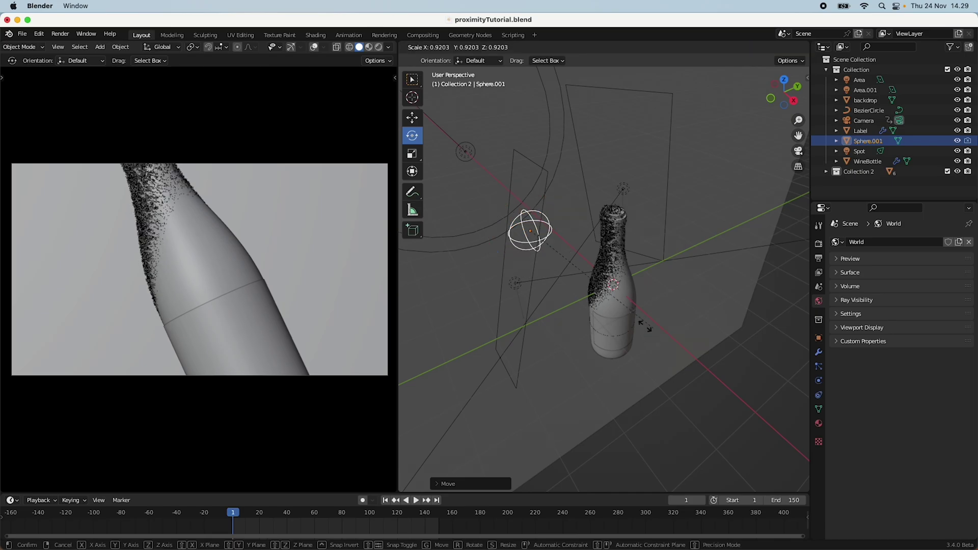
click(615, 306)
key(g)
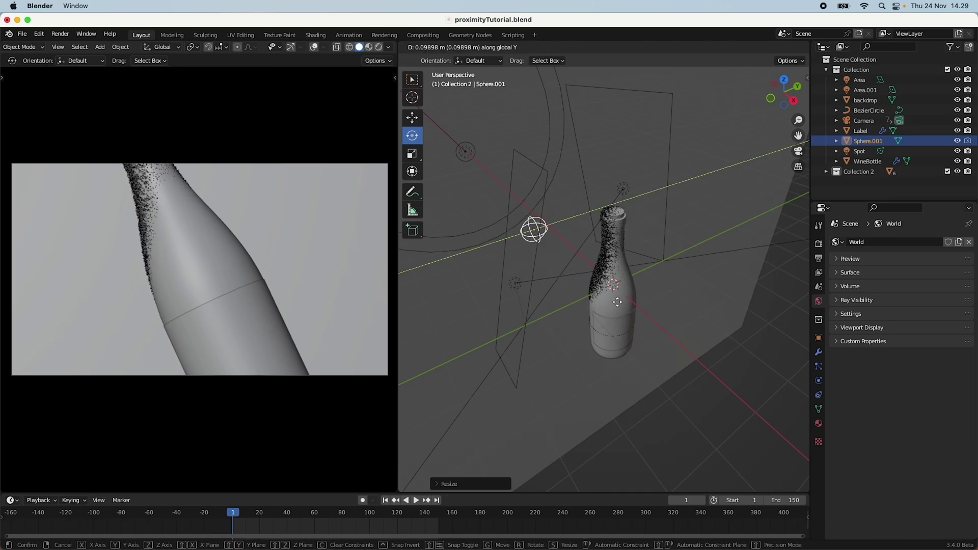
click(630, 305)
Move the small helper sphere closer to the bottle in the positive global X direction in two successive moves
key(g)
key(x)
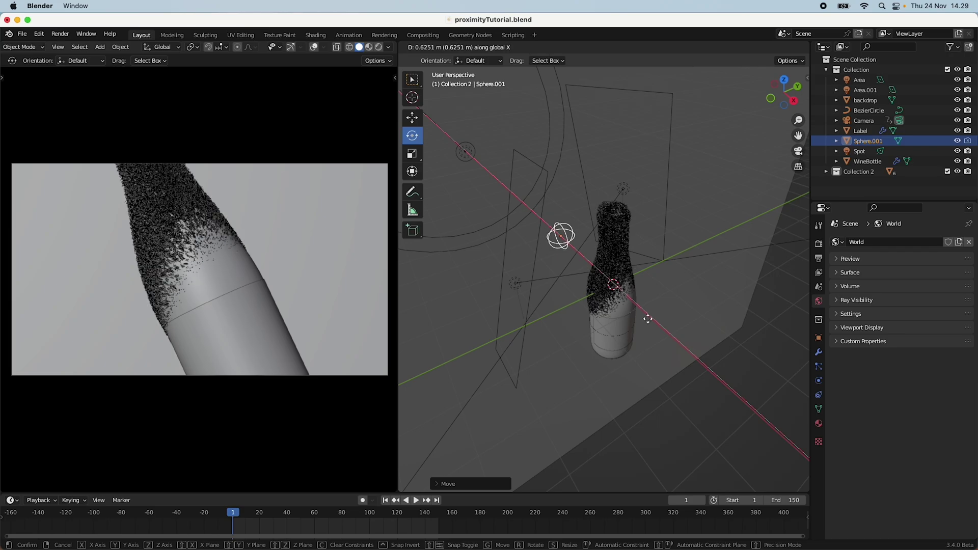
click(636, 319)
key(g)
key(x)
click(638, 329)
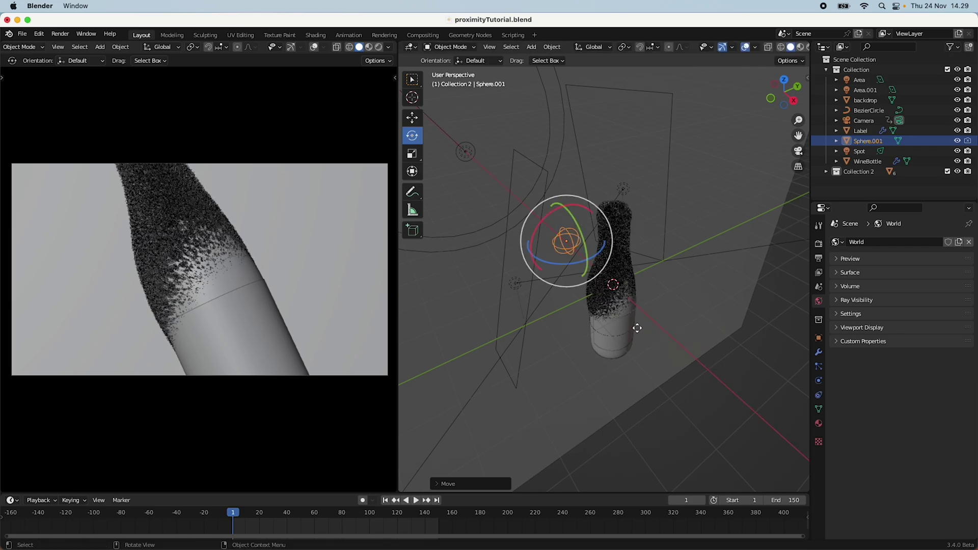
Move the helper sphere away from the bottle along negative global Y and try a shift along global X
key(g)
key(y)
click(602, 365)
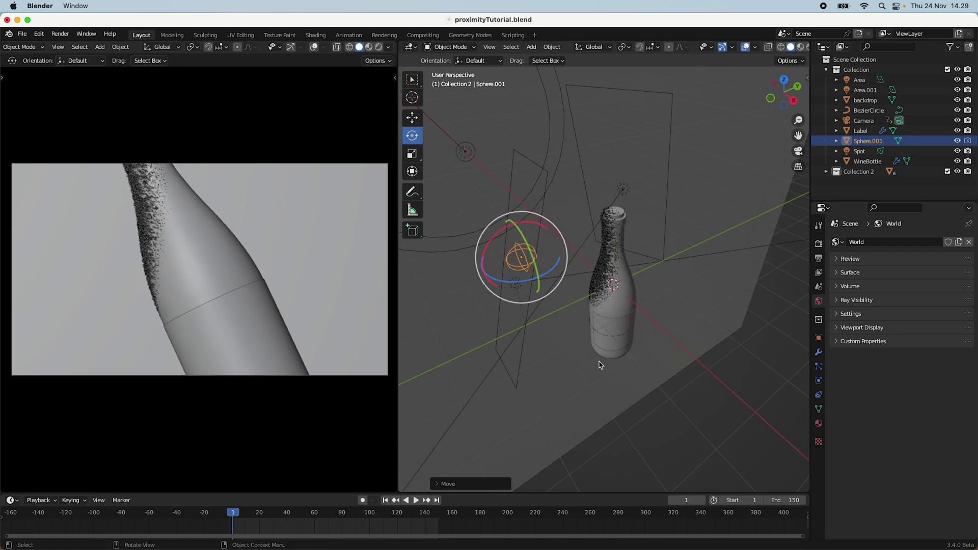
key(g)
key(x)
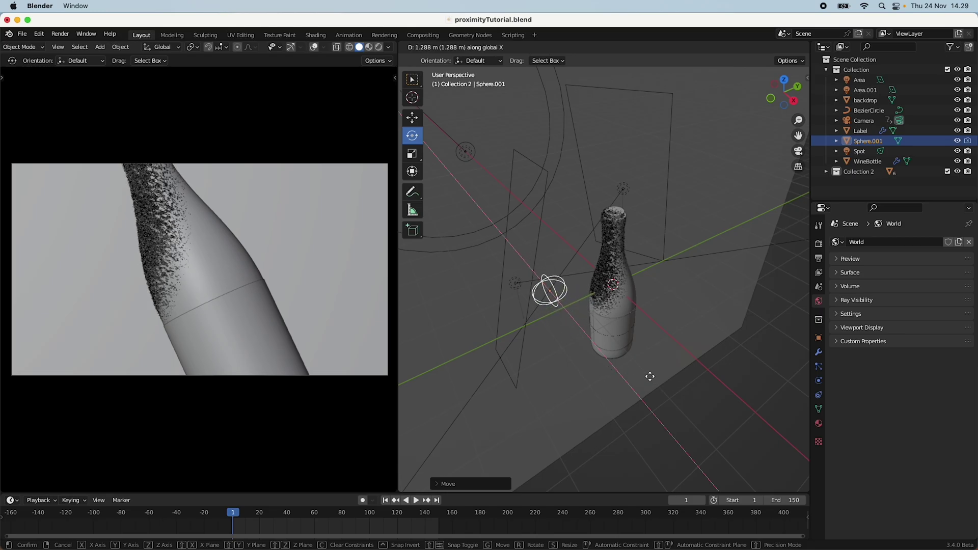
click(650, 380)
Scale the helper sphere up to well over twice its size and move it toward the bottle along global Y
key(s)
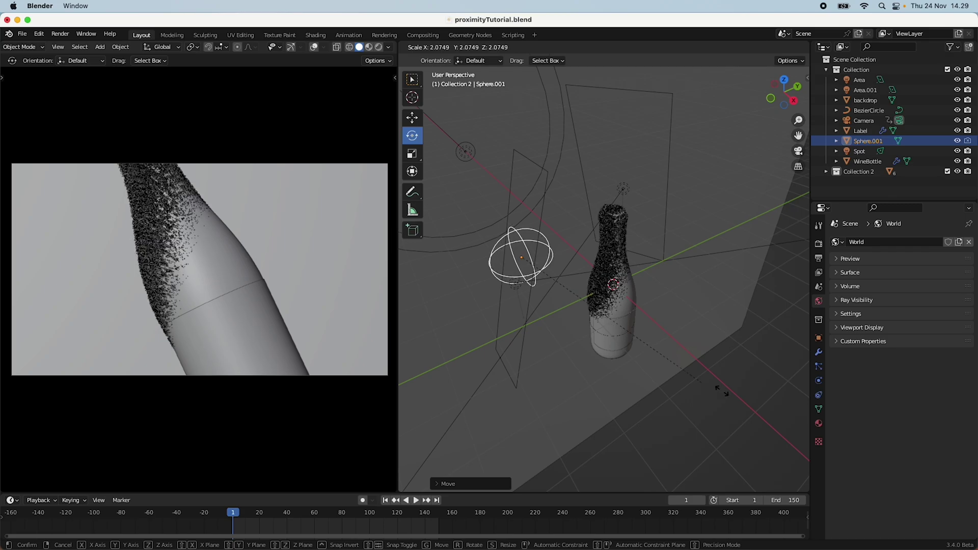
click(797, 413)
key(g)
key(y)
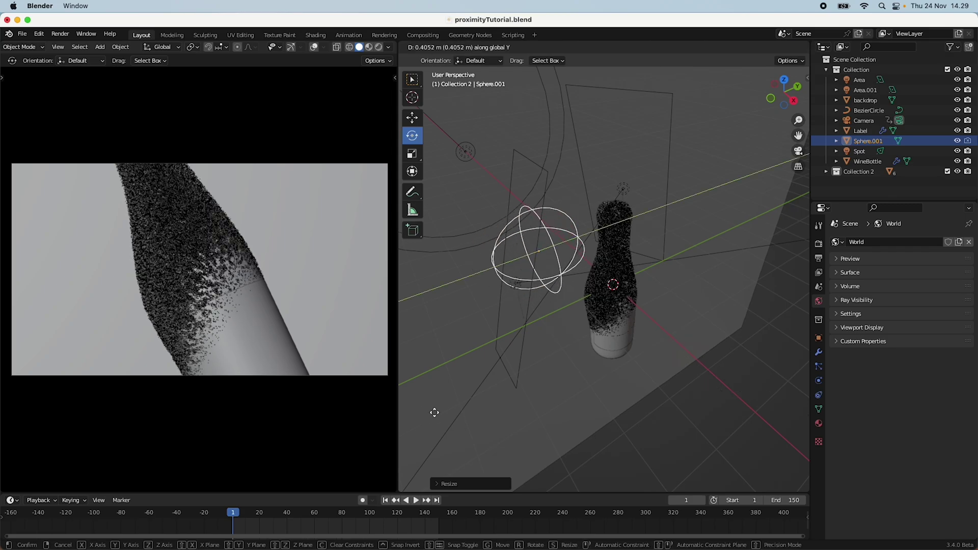
click(475, 415)
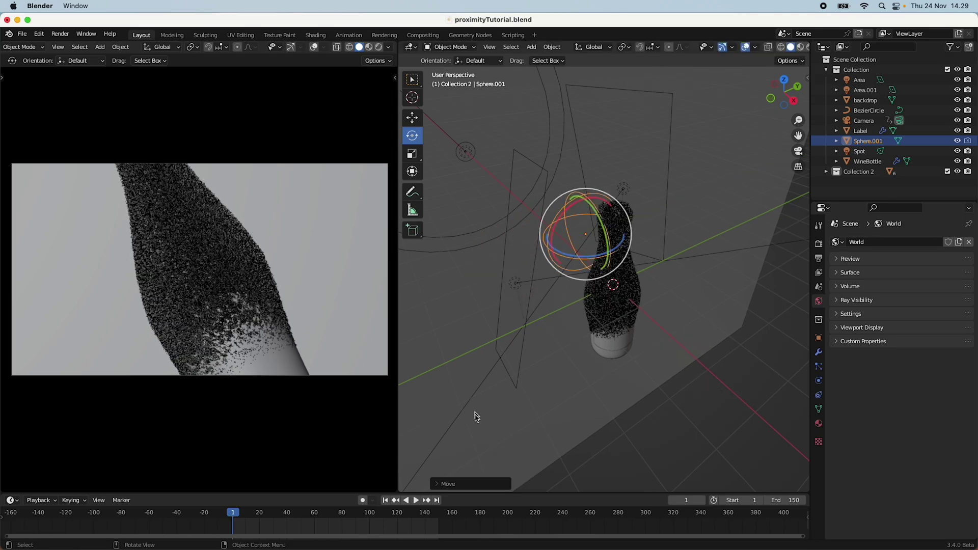
Try lowering the enlarged helper sphere along global Z to test the plant coverage
key(g)
key(x)
key(z)
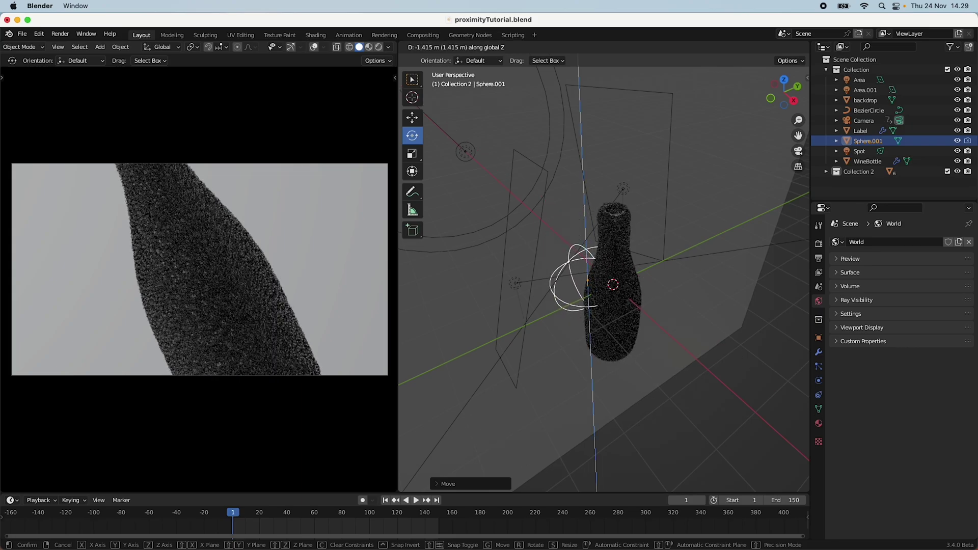
right_click(528, 458)
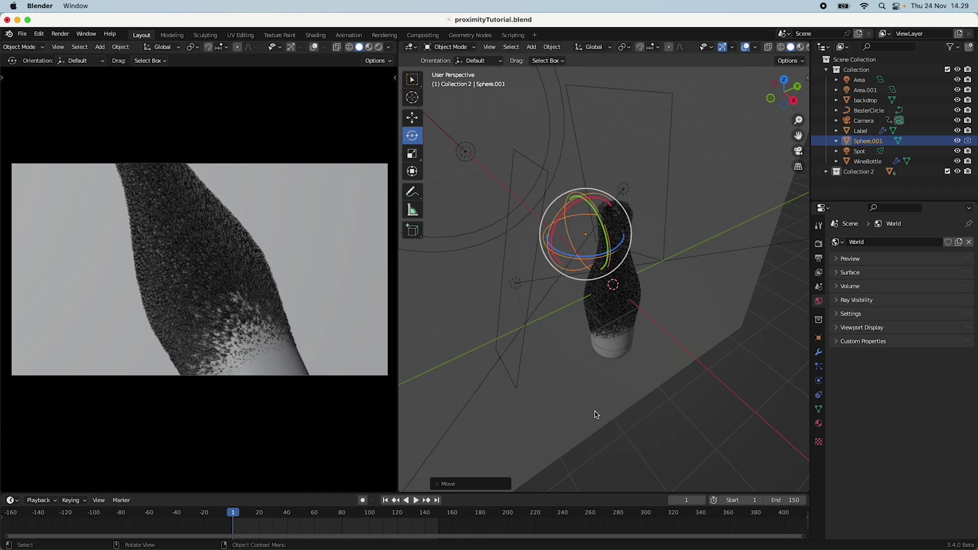
Scale the helper sphere to about 0.3 and move it freely about -1.34 m in Y and -0.82 m in Z
key(s)
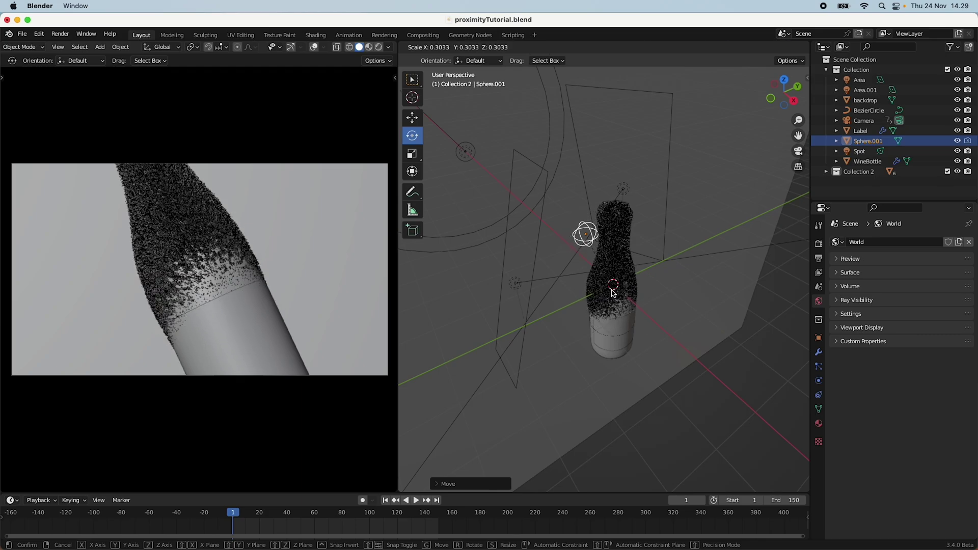
click(613, 294)
key(g)
key(y)
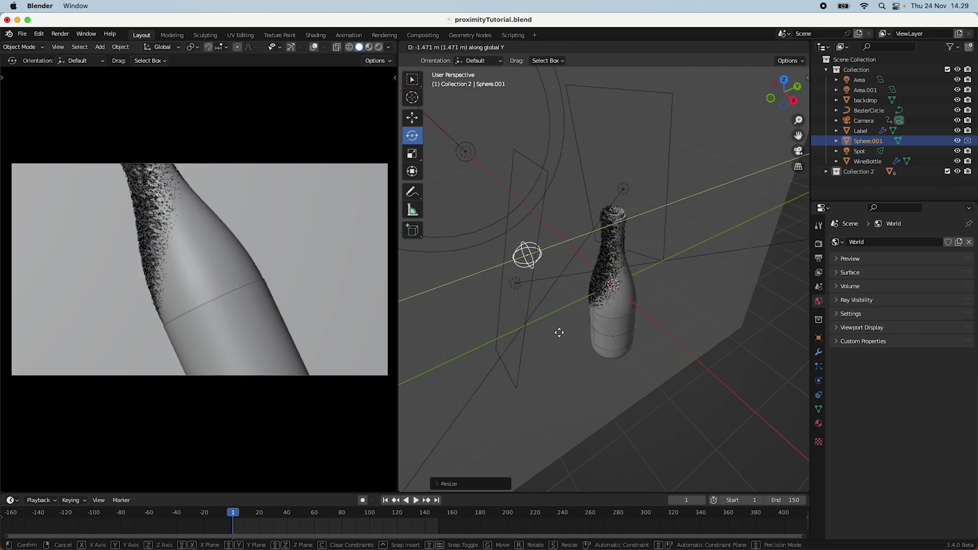
key(y)
key(y)
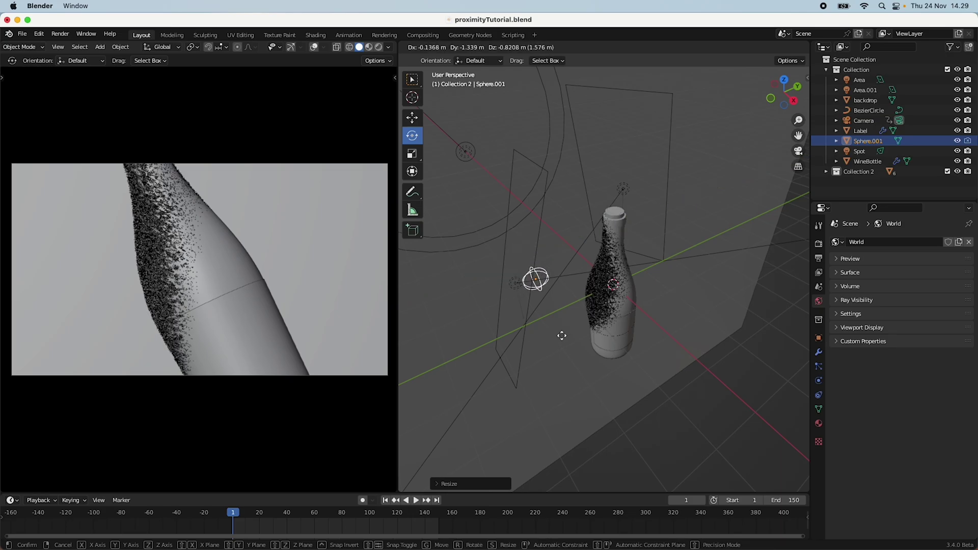
click(562, 337)
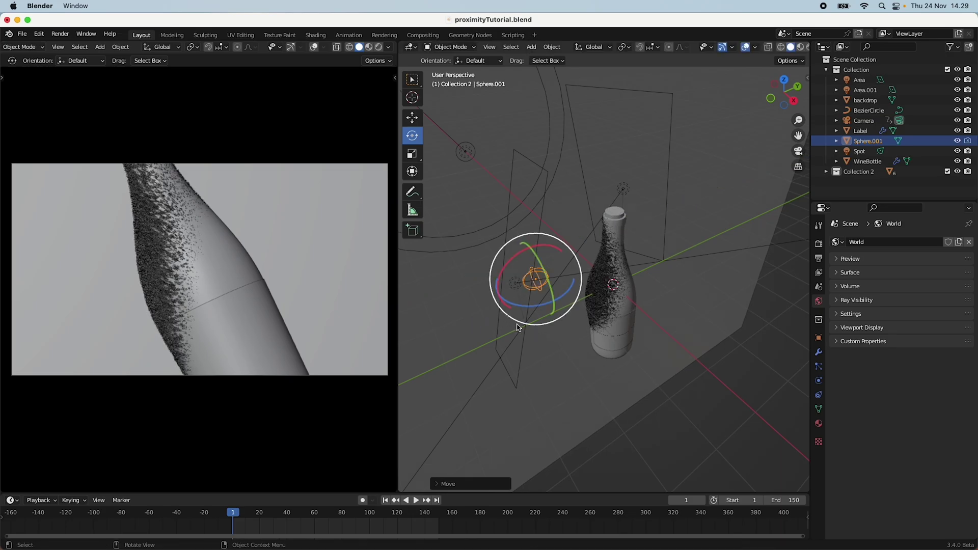
Raise the helper sphere about 0.39 m along global Z and inspect the plants on the bottle up close
key(g)
key(z)
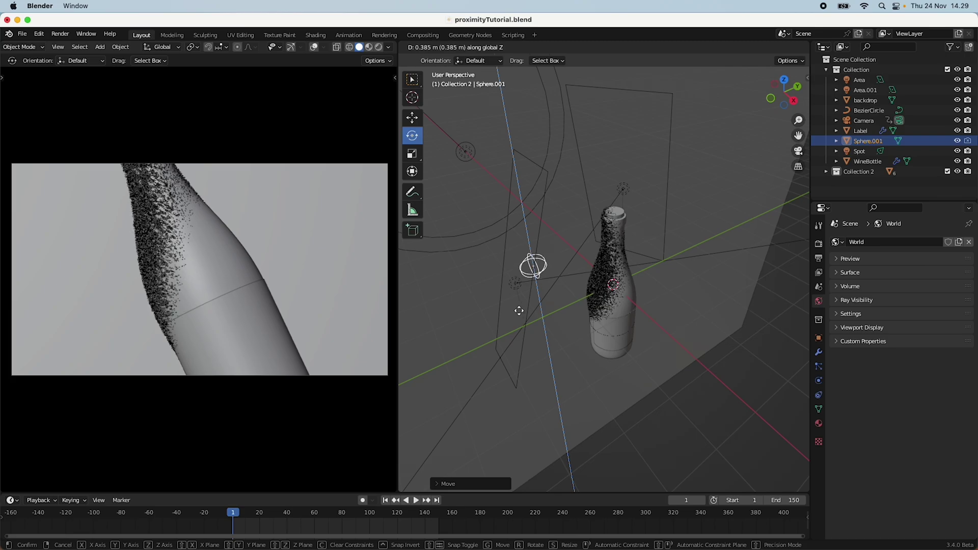
click(518, 310)
scroll(630, 321, up, 15)
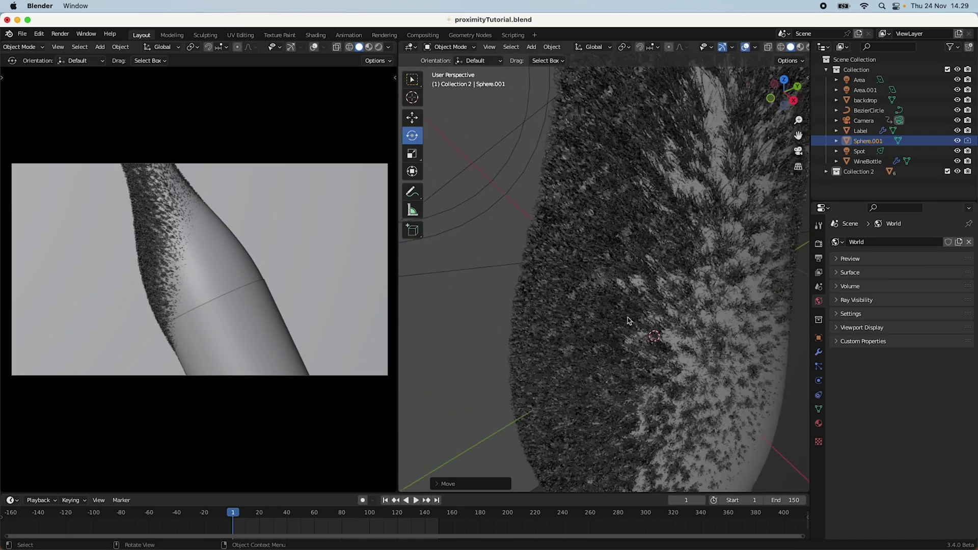
scroll(582, 173, down, 3)
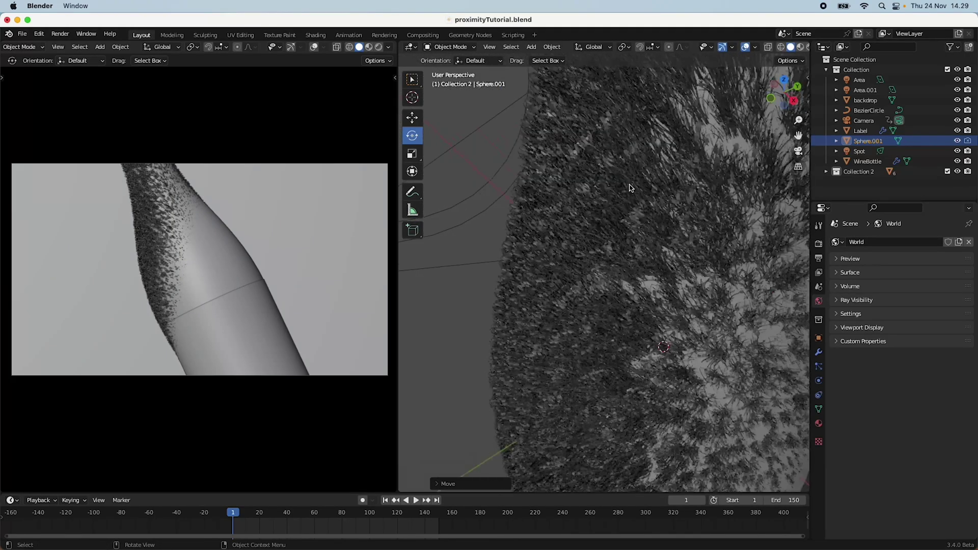
scroll(661, 248, down, 6)
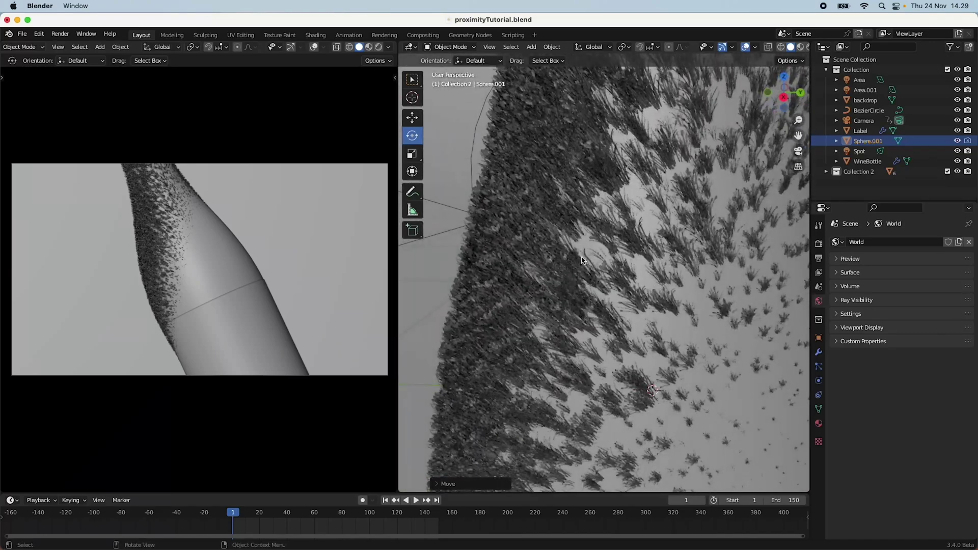
middle_drag(601, 270, 613, 221)
scroll(560, 292, down, 5)
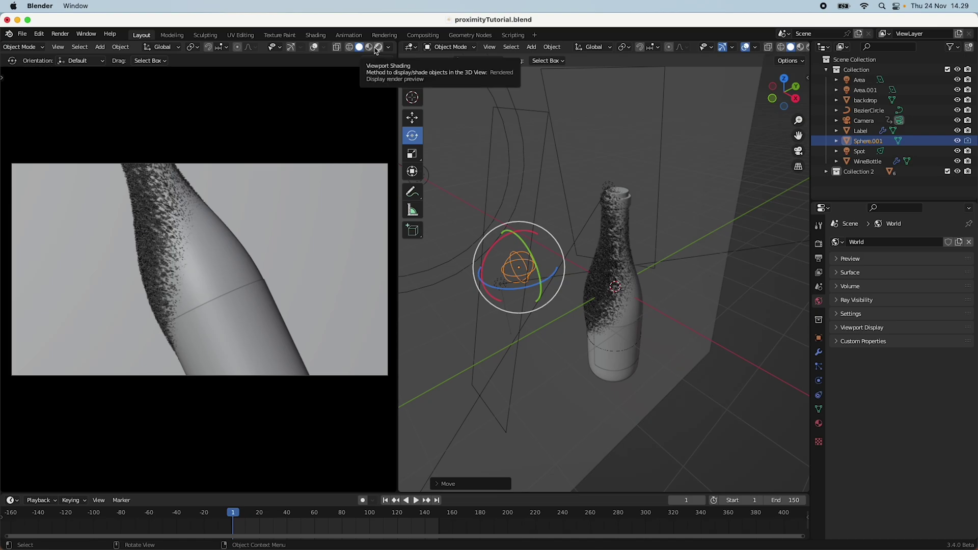
Save the file and switch the camera viewport to rendered shading
key(super+s)
click(379, 50)
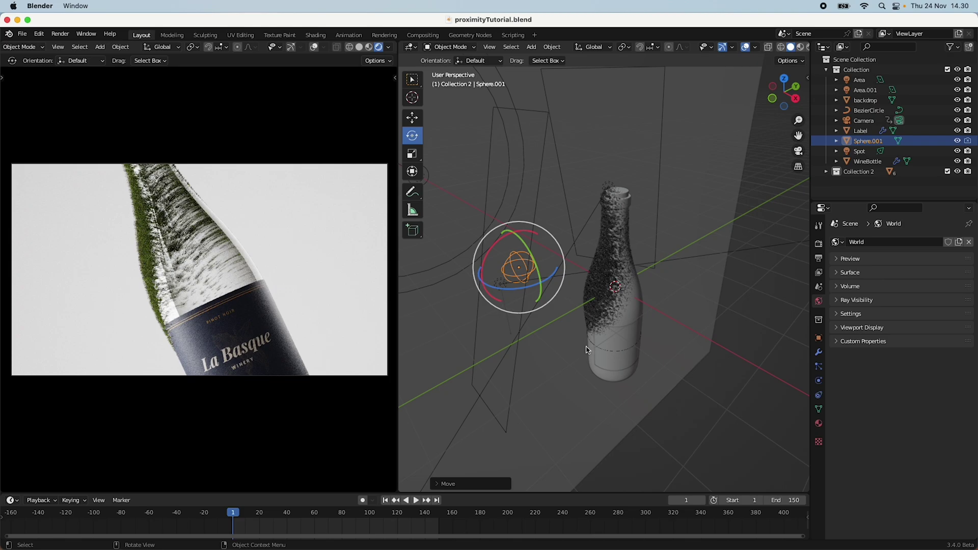
In top view, move the helper sphere about 1.82 m along global X and about 0.3 m along global Y
click(785, 79)
key(g)
key(y)
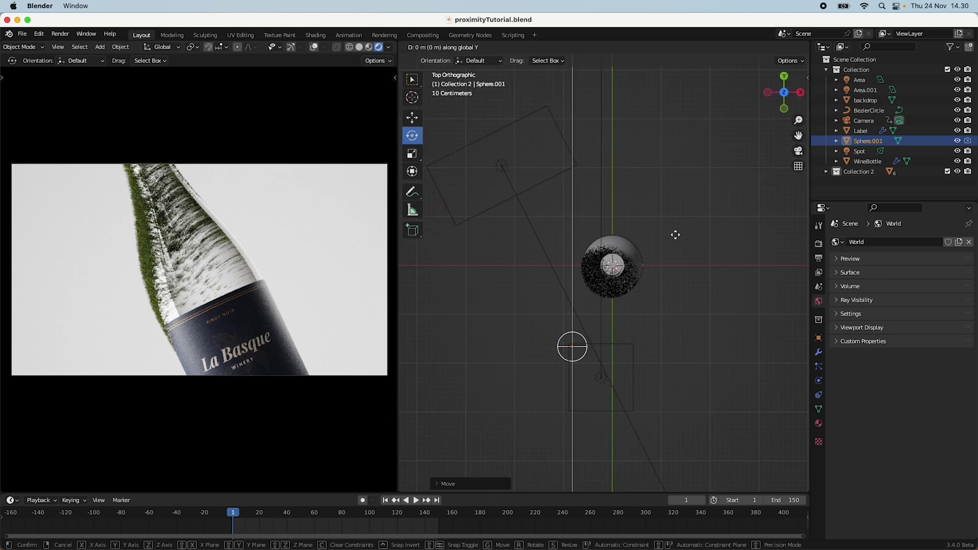
key(x)
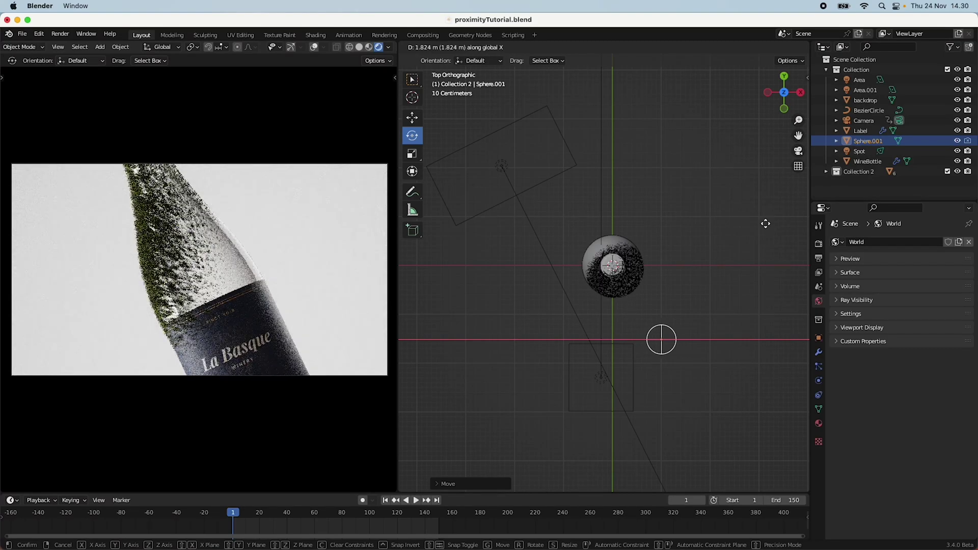
click(766, 224)
key(g)
key(y)
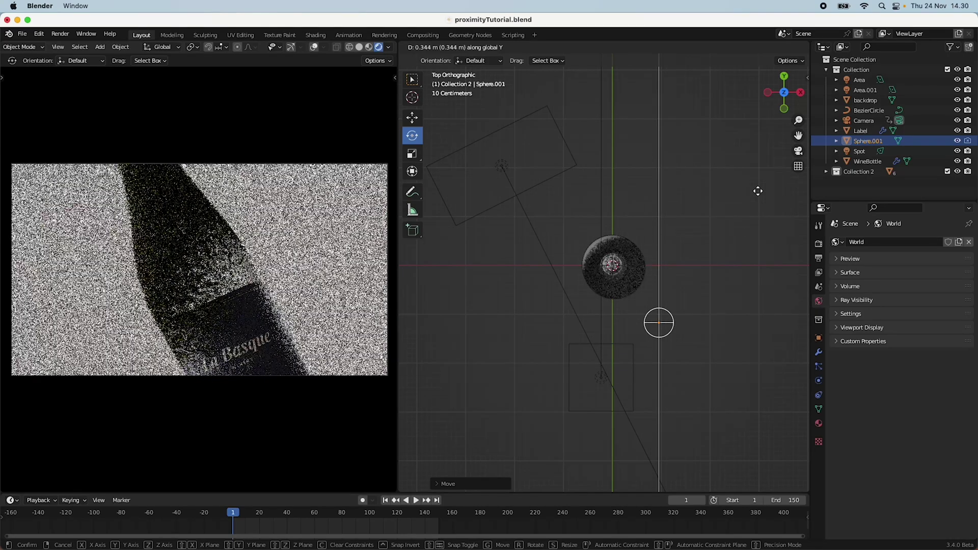
click(759, 194)
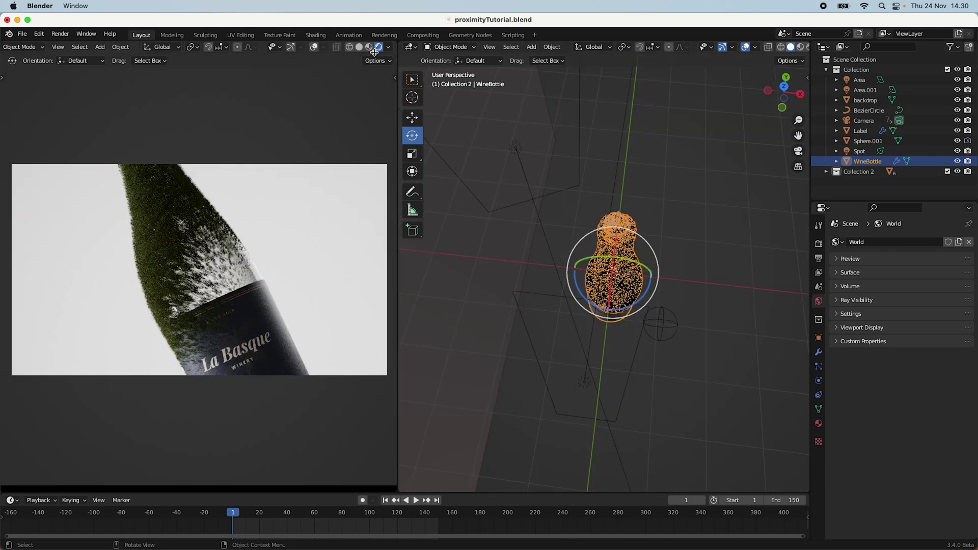
Deselect everything and examine the rendered plant growth around the bottle's neck and label
scroll(306, 204, up, 3)
key(alt+a)
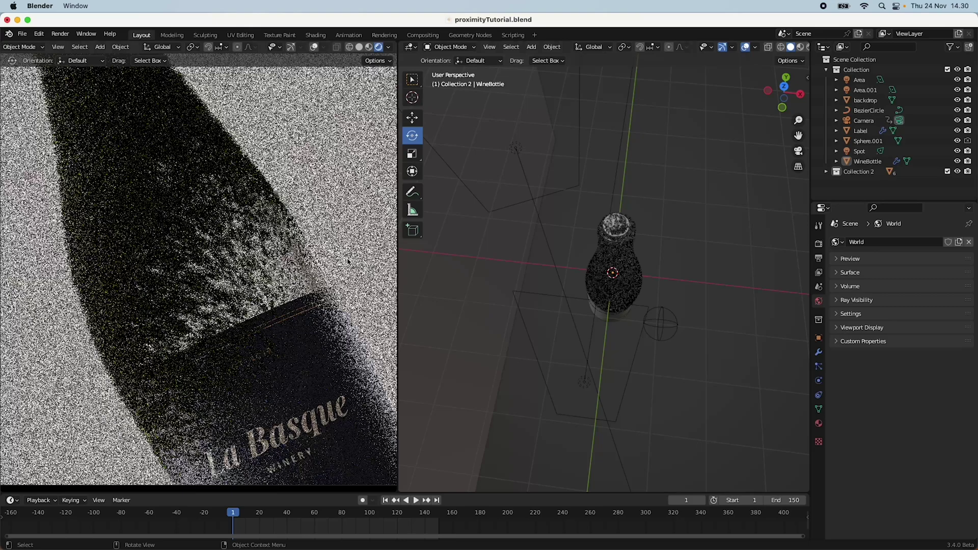
scroll(352, 258, down, 3)
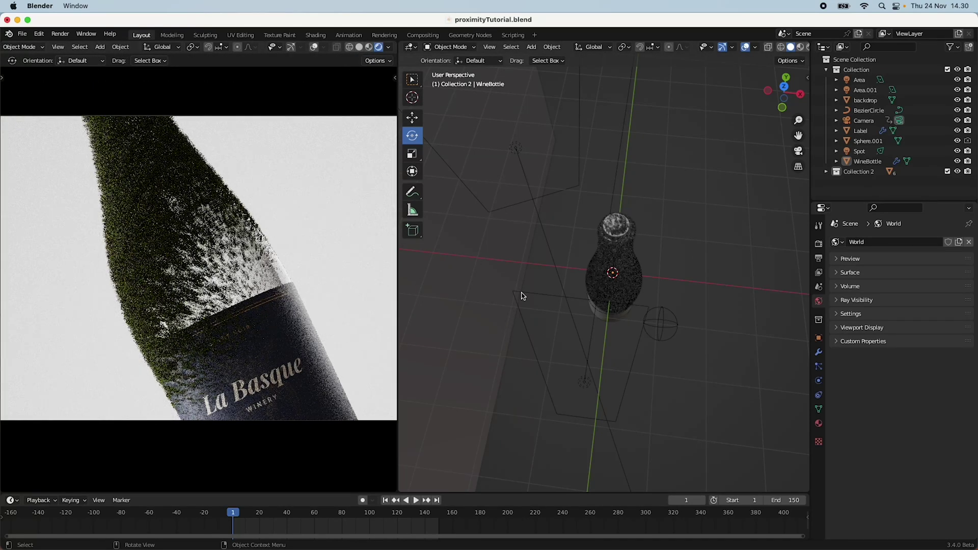
middle_drag(523, 296, 673, 283)
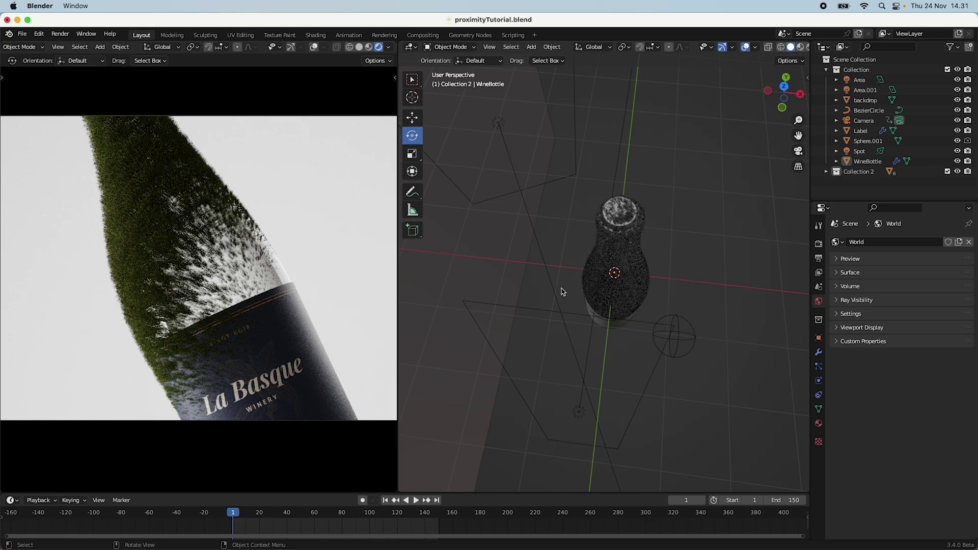
Enlarge the node editor in the Geometry Nodes workspace, and expand the Distribute Points on Faces node, placing it clear above Rotate Euler
click(478, 35)
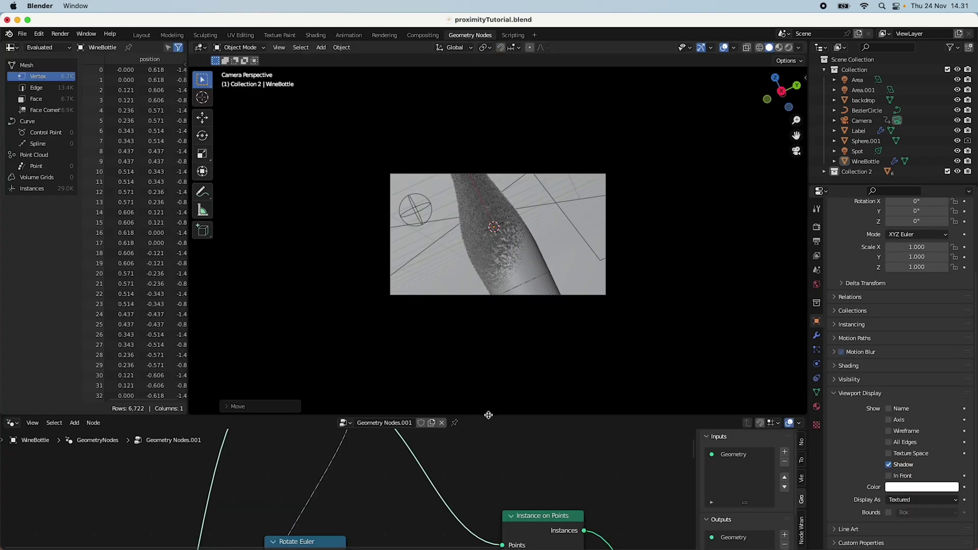
drag(489, 414, 490, 213)
scroll(434, 456, down, 6)
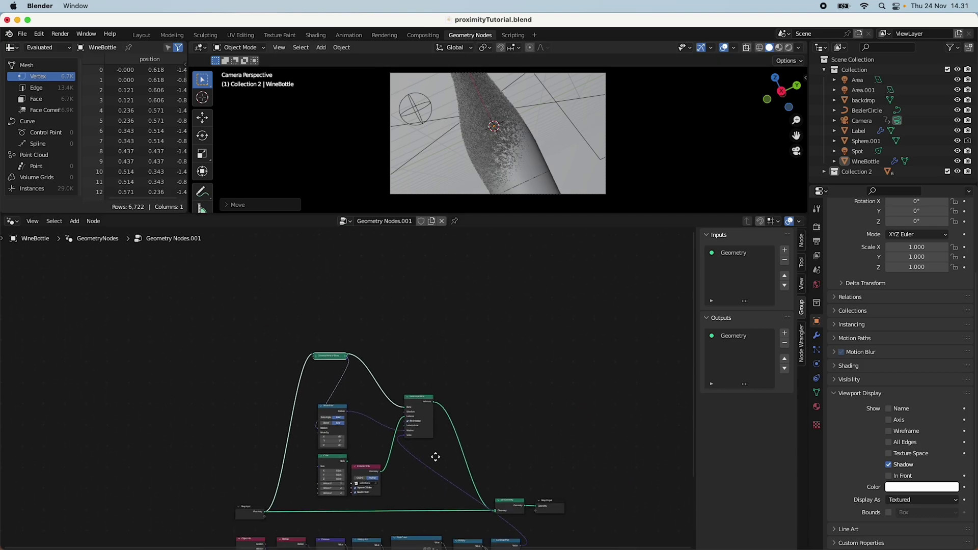
click(294, 263)
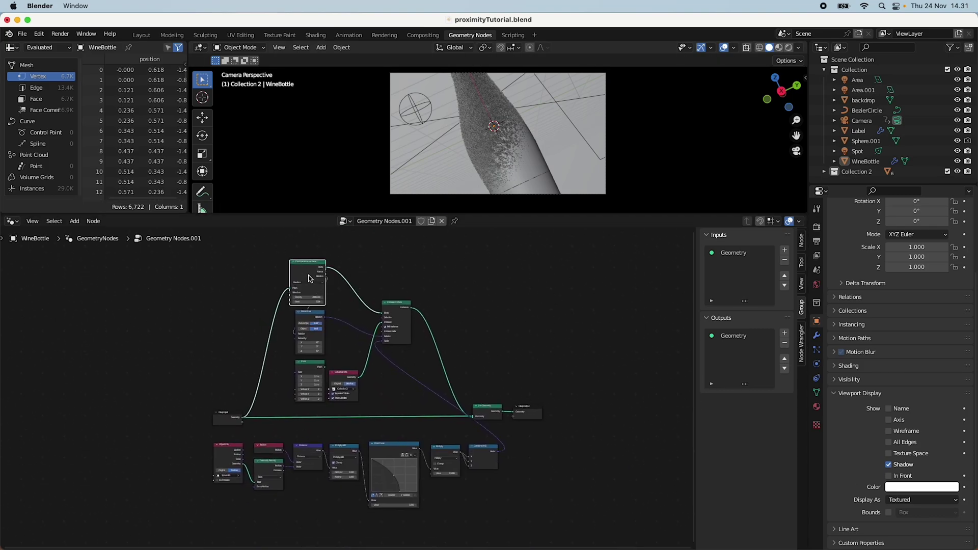
drag(311, 279, 314, 252)
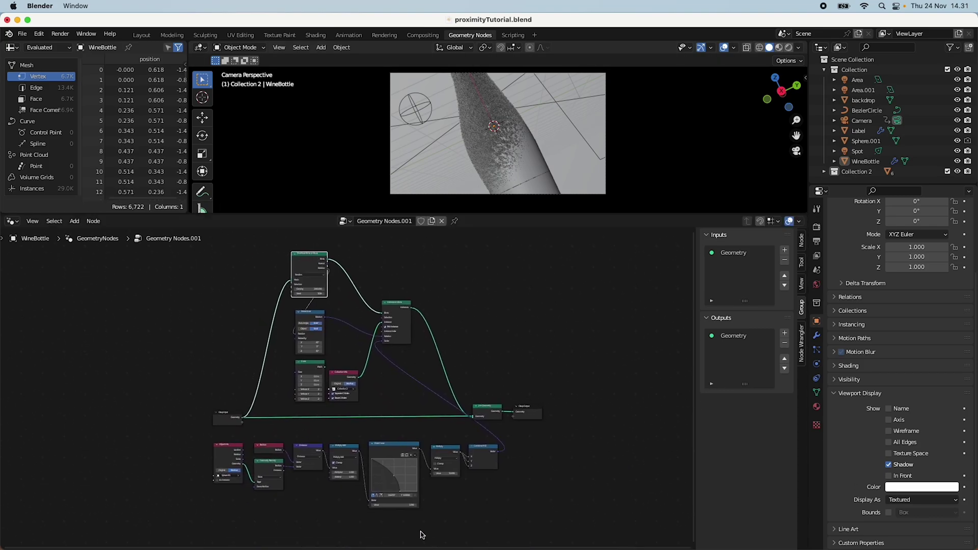
click(580, 499)
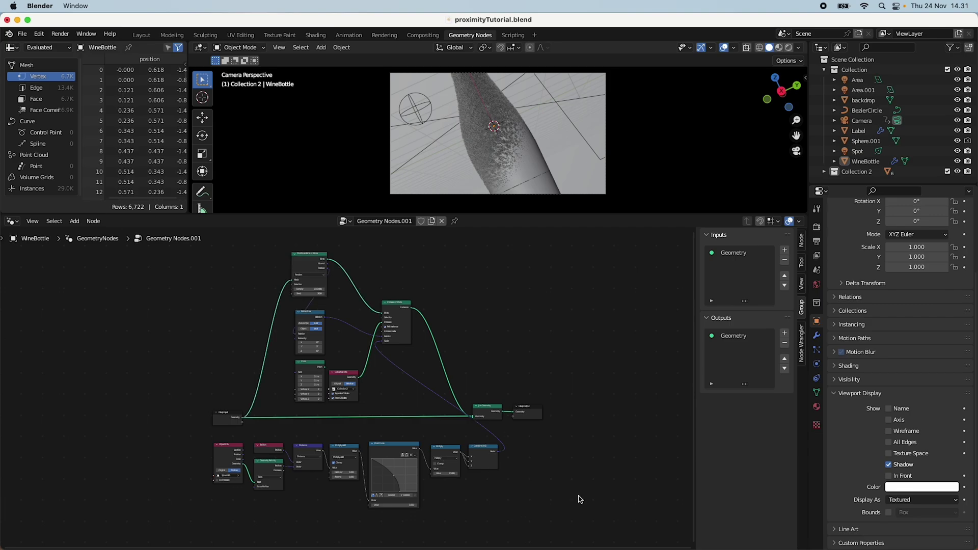